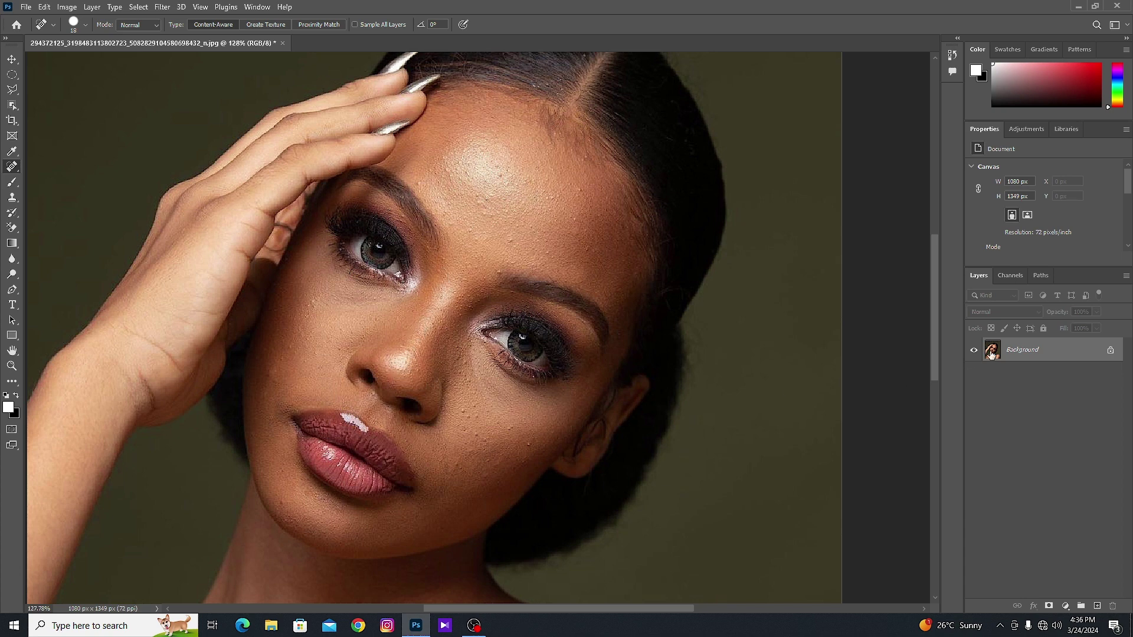
# Duplicate the Background layer and set up the Spot Healing Brush with a size of about 12 px
pyautogui.moveTo(1023, 348); pyautogui.dragTo(1096, 606)
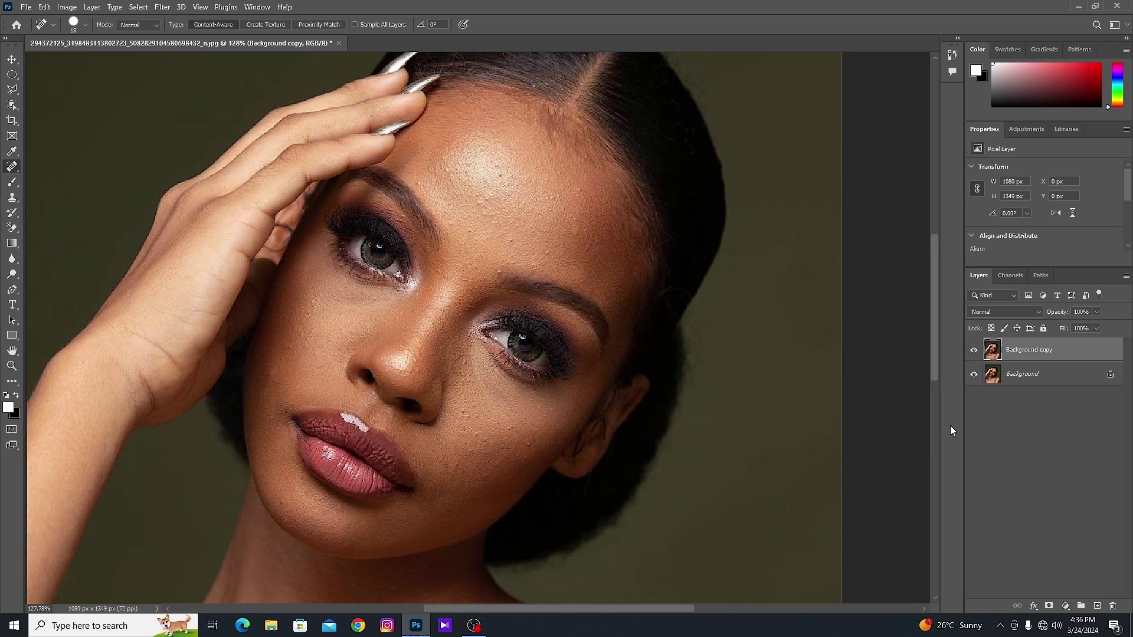
pyautogui.rightClick(12, 167)
pyautogui.click(57, 168)
pyautogui.scroll(3, 495, 226)
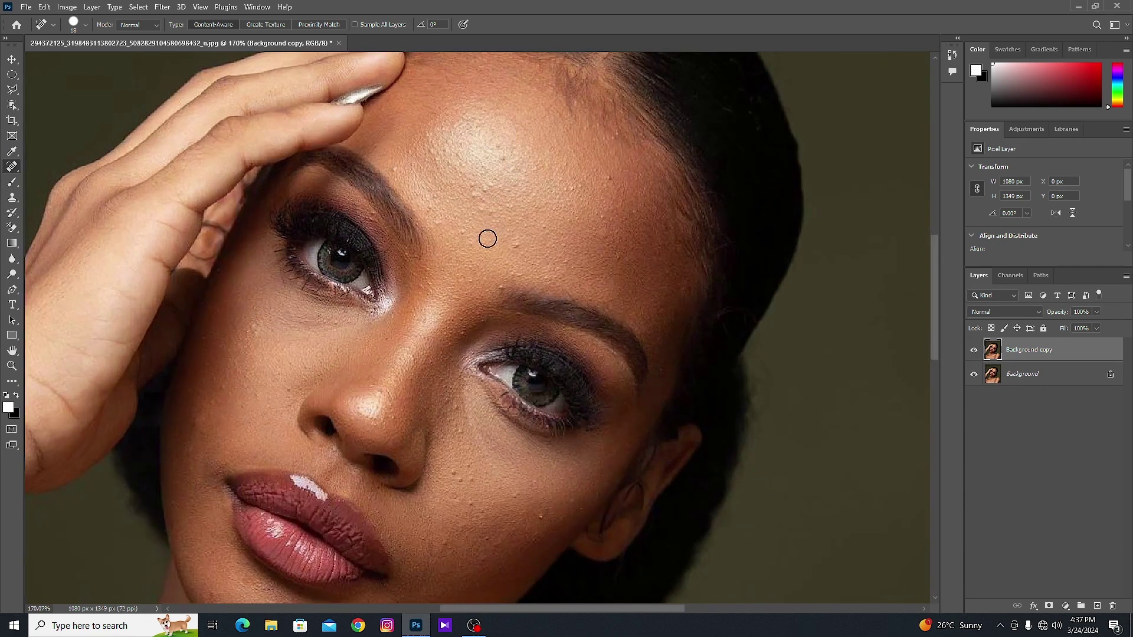
pyautogui.click(85, 27)
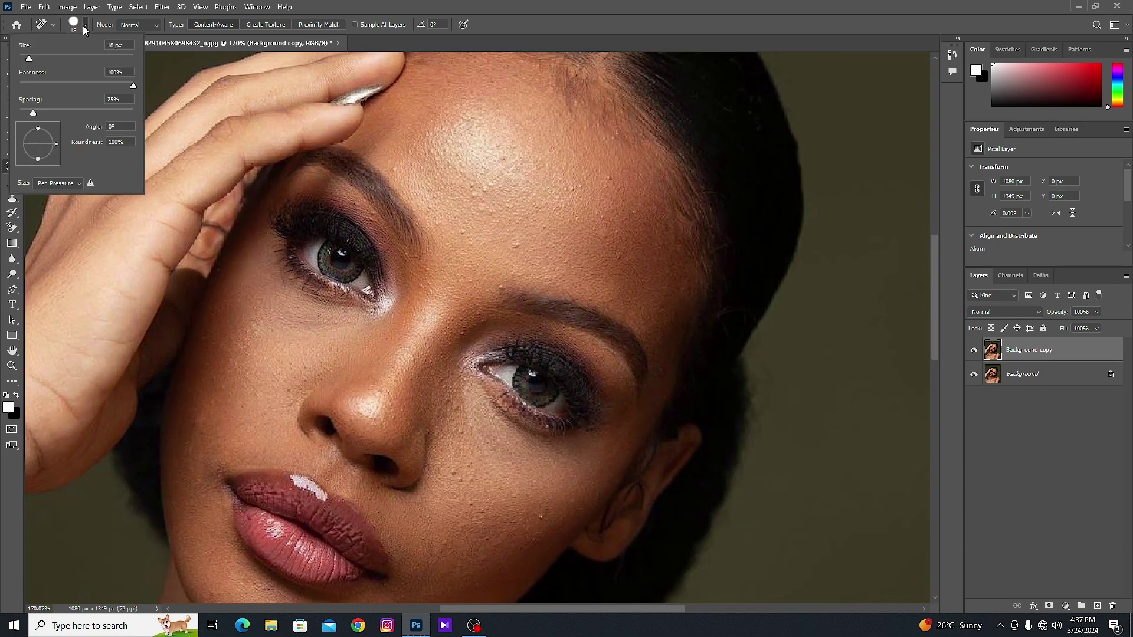
pyautogui.moveTo(27, 59); pyautogui.dragTo(27, 59)
pyautogui.click(394, 169)
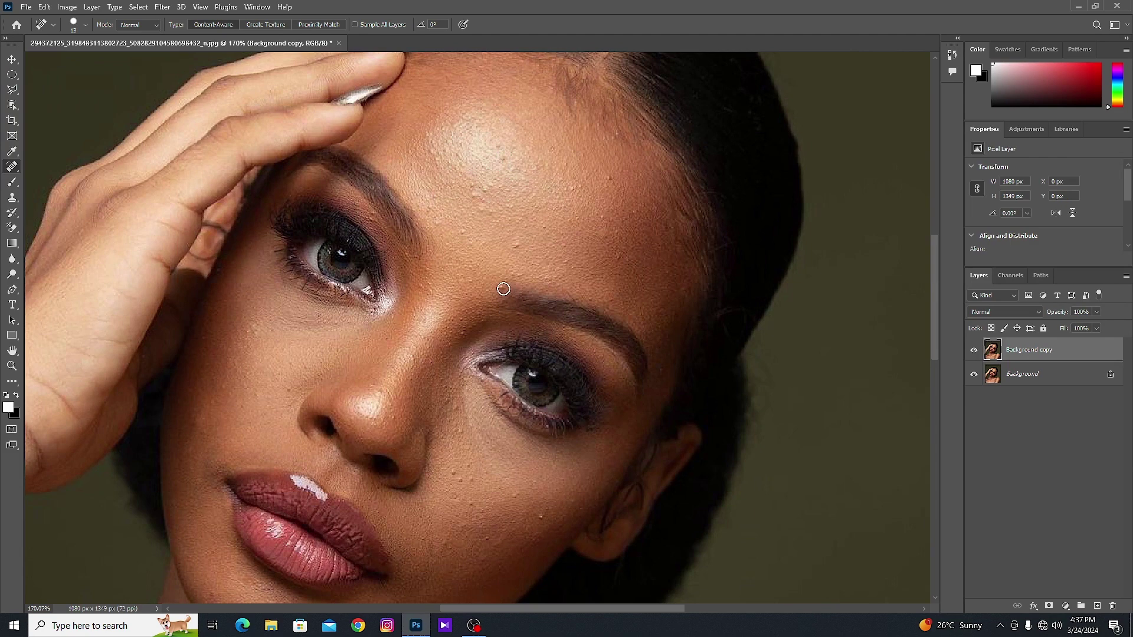
# Heal the most visible blemishes in the middle of the forehead with the Spot Healing Brush
pyautogui.click(517, 244)
pyautogui.click(502, 160)
pyautogui.click(475, 184)
pyautogui.click(474, 199)
pyautogui.click(512, 180)
# Heal the bumps and spots on both cheeks with the Spot Healing Brush
pyautogui.click(224, 388)
pyautogui.click(243, 403)
pyautogui.click(202, 340)
pyautogui.click(465, 477)
pyautogui.click(468, 467)
pyautogui.click(515, 496)
pyautogui.click(446, 544)
# Heal the remaining small blemishes beside the nose bridge, between the brows and across the forehead up to the hairline
pyautogui.click(451, 348)
pyautogui.click(483, 210)
pyautogui.click(433, 150)
pyautogui.click(430, 140)
pyautogui.click(619, 260)
pyautogui.click(603, 221)
pyautogui.click(615, 135)
pyautogui.click(600, 127)
pyautogui.click(571, 112)
pyautogui.click(578, 104)
pyautogui.click(549, 181)
pyautogui.click(498, 147)
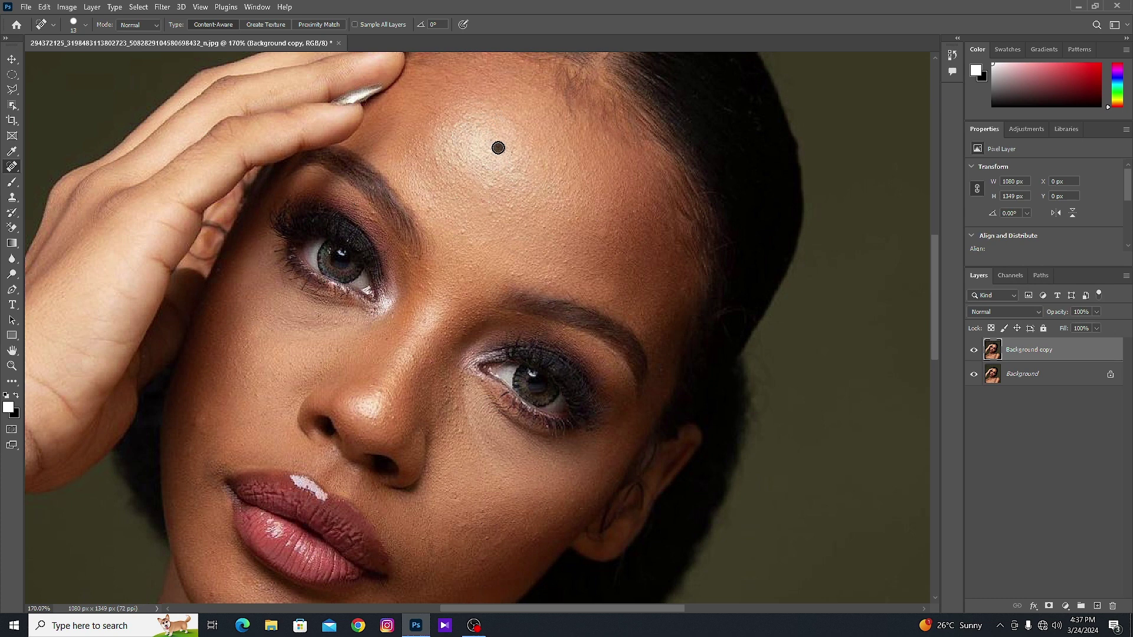
pyautogui.click(515, 274)
pyautogui.click(431, 211)
# Compare the healed skin with the original by hiding and showing the Background copy layer
pyautogui.scroll(-2, 444, 381)
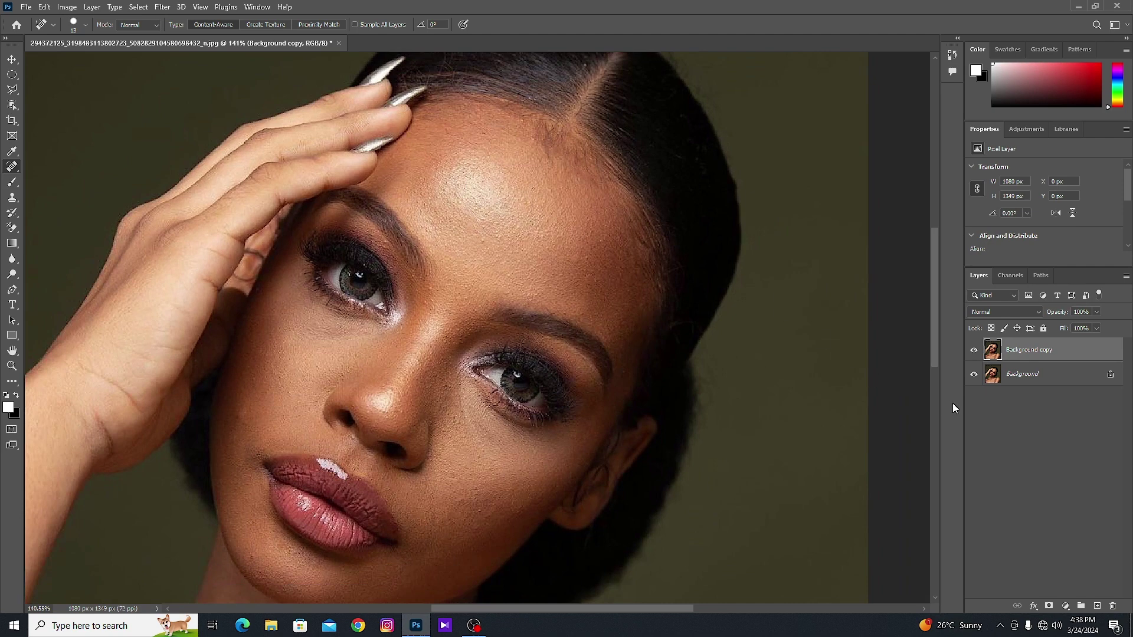
pyautogui.click(973, 351)
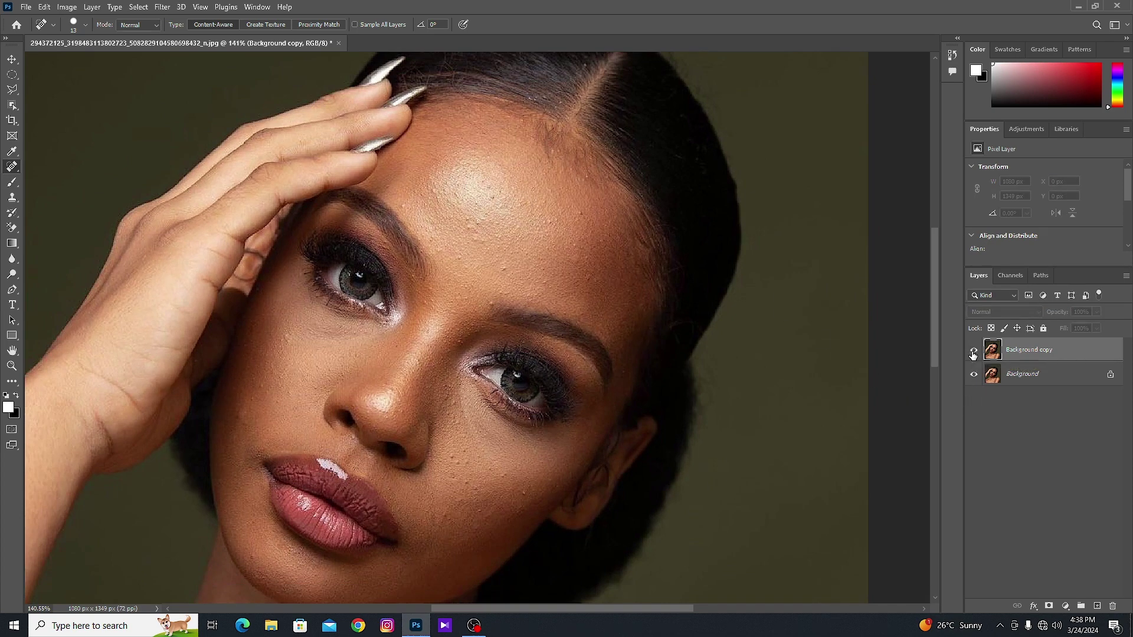
pyautogui.click(973, 351)
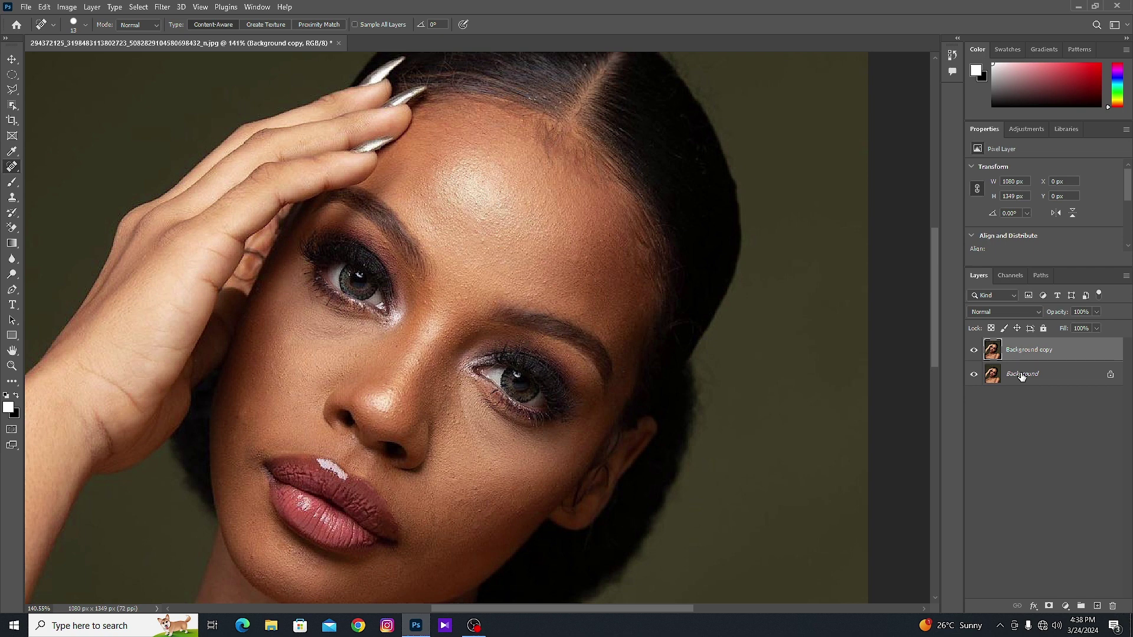
# Stamp all visible layers into a new top layer and set its blend mode to Vivid Light
pyautogui.hotkey('ctrl', 'shift', 'alt', 'e')
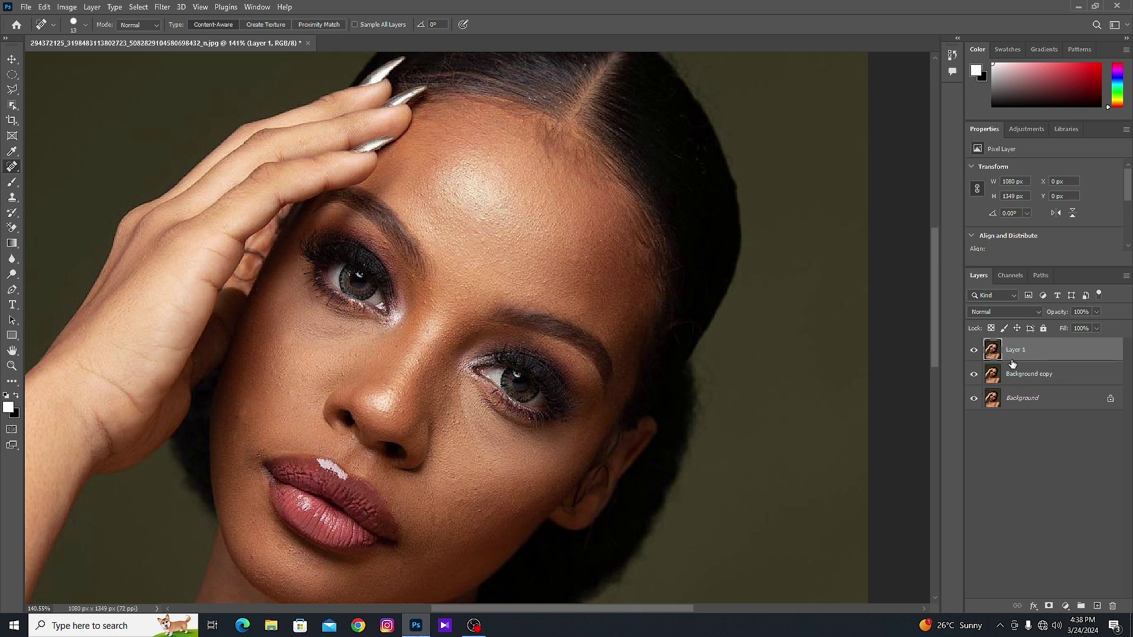
pyautogui.click(1005, 311)
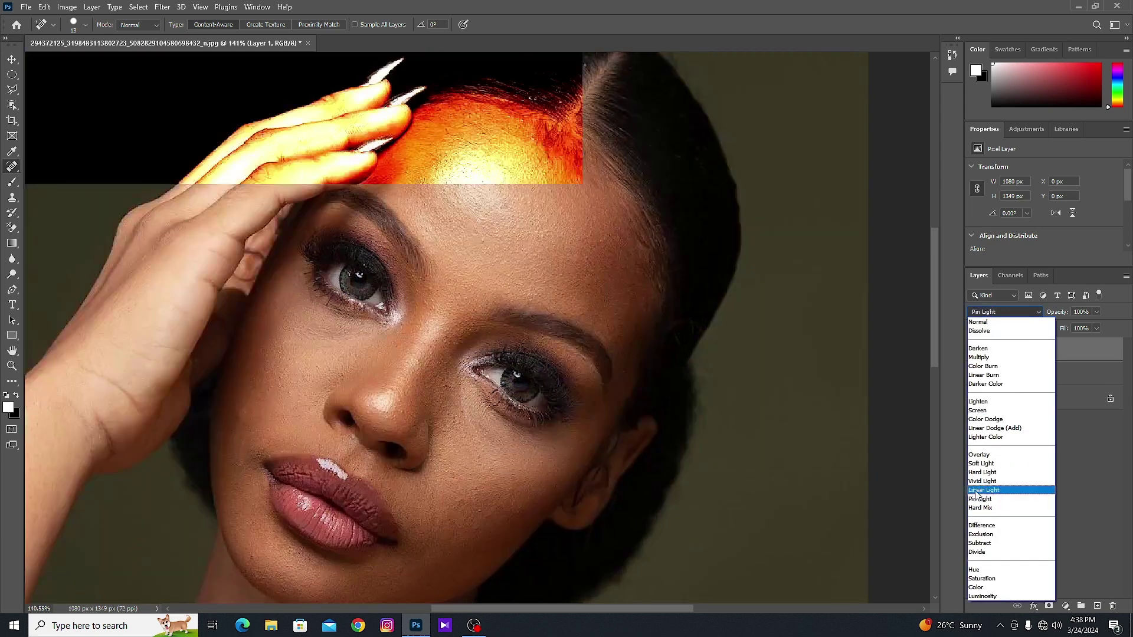
pyautogui.click(977, 482)
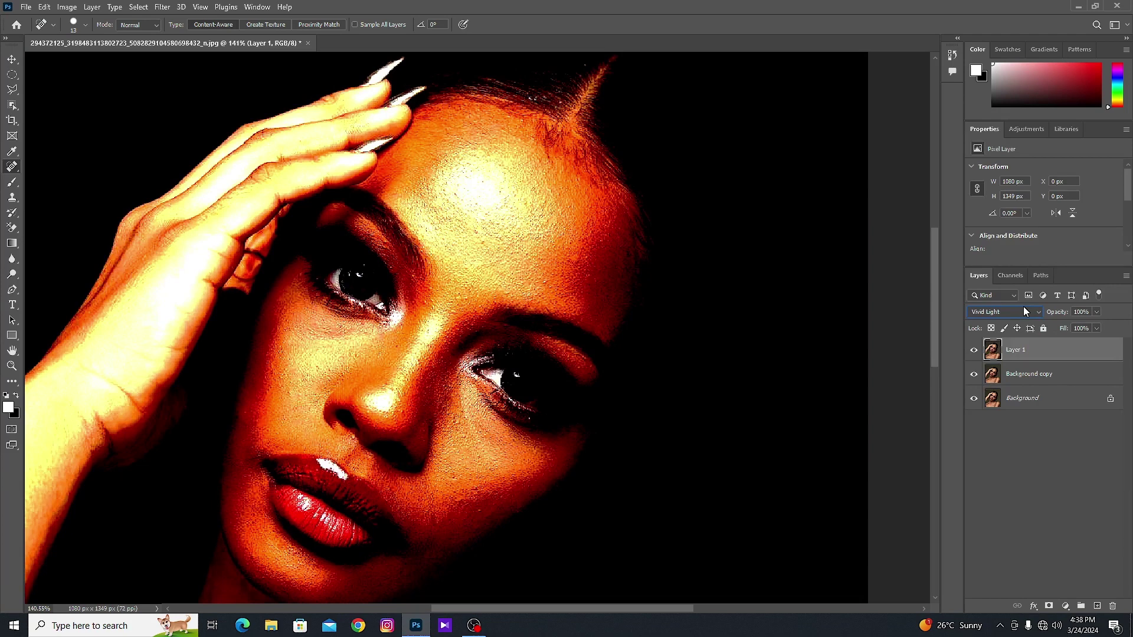
# Invert the colours of Layer 1 and convert it to a smart object
pyautogui.hotkey('ctrl', 'i')
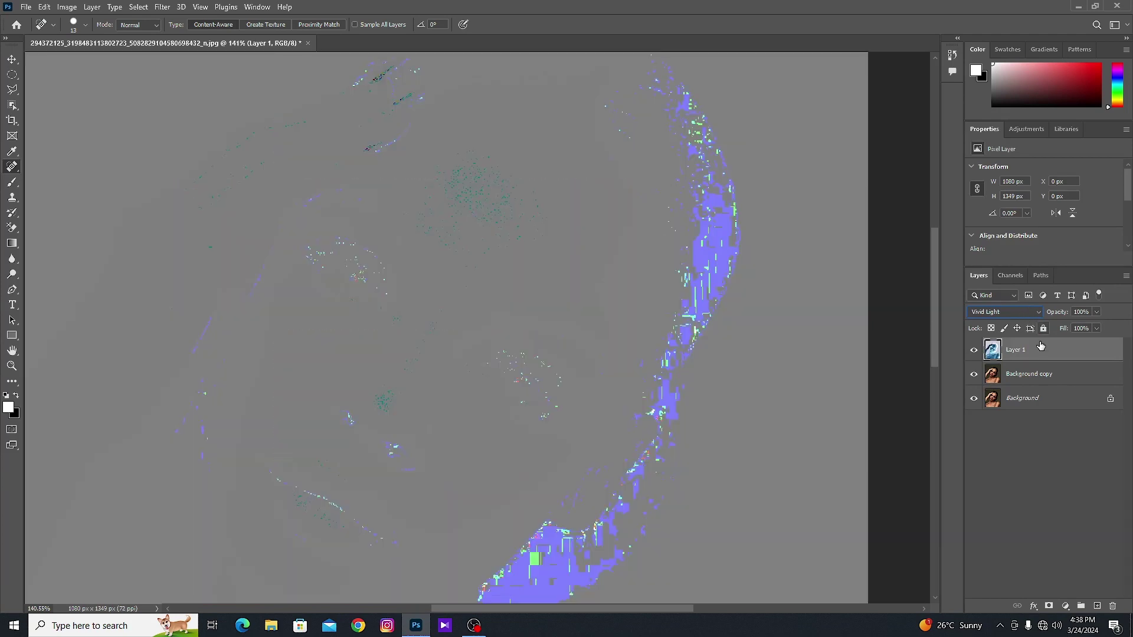
pyautogui.rightClick(1041, 352)
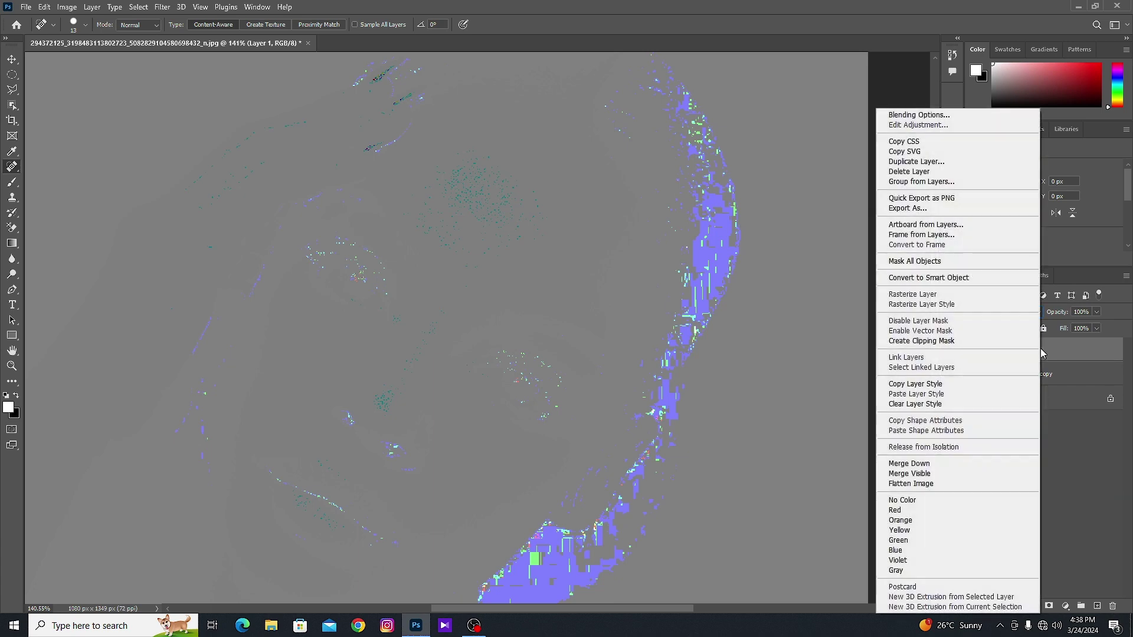
pyautogui.click(910, 278)
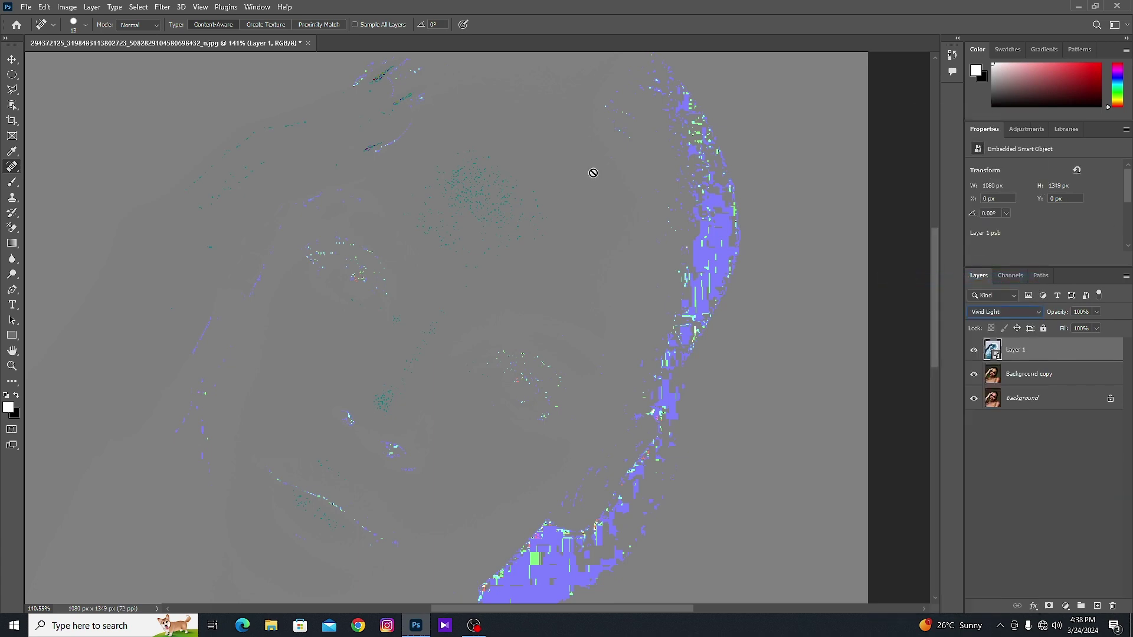
# Apply a High Pass filter with a radius of 10.0 pixels to Layer 1
pyautogui.click(161, 7)
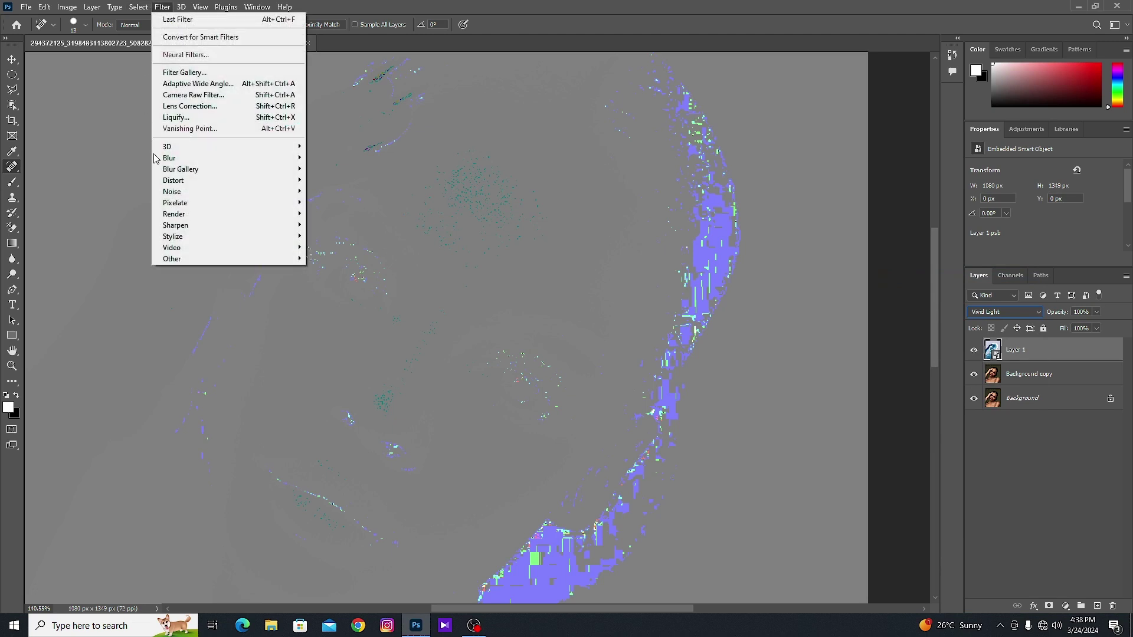
pyautogui.moveTo(178, 260)
pyautogui.click(330, 269)
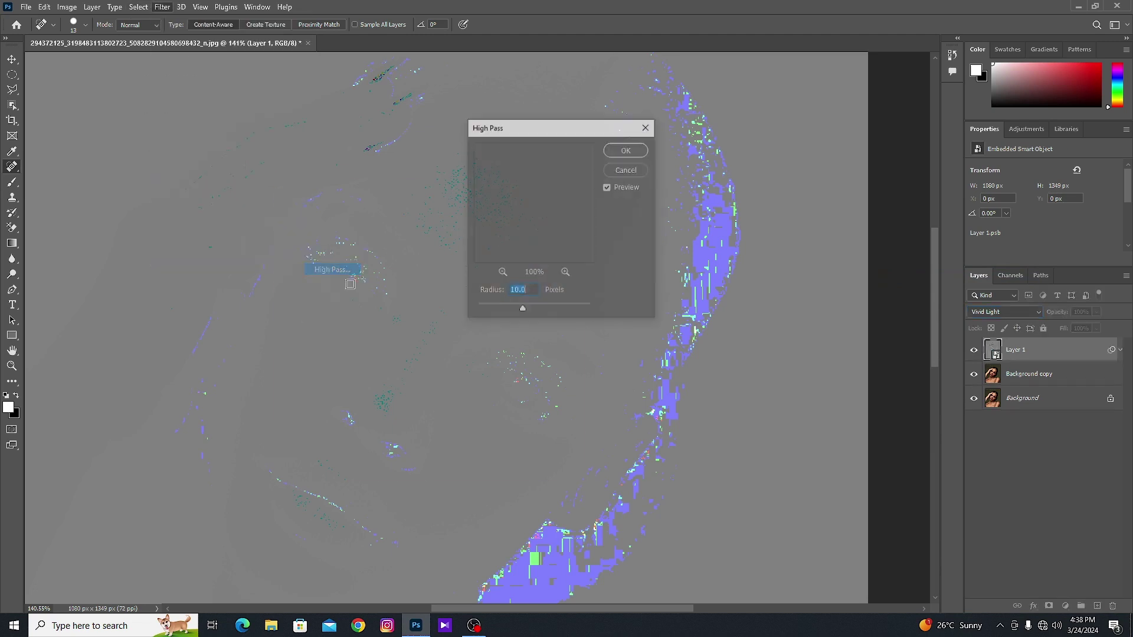
pyautogui.moveTo(530, 136); pyautogui.dragTo(651, 147)
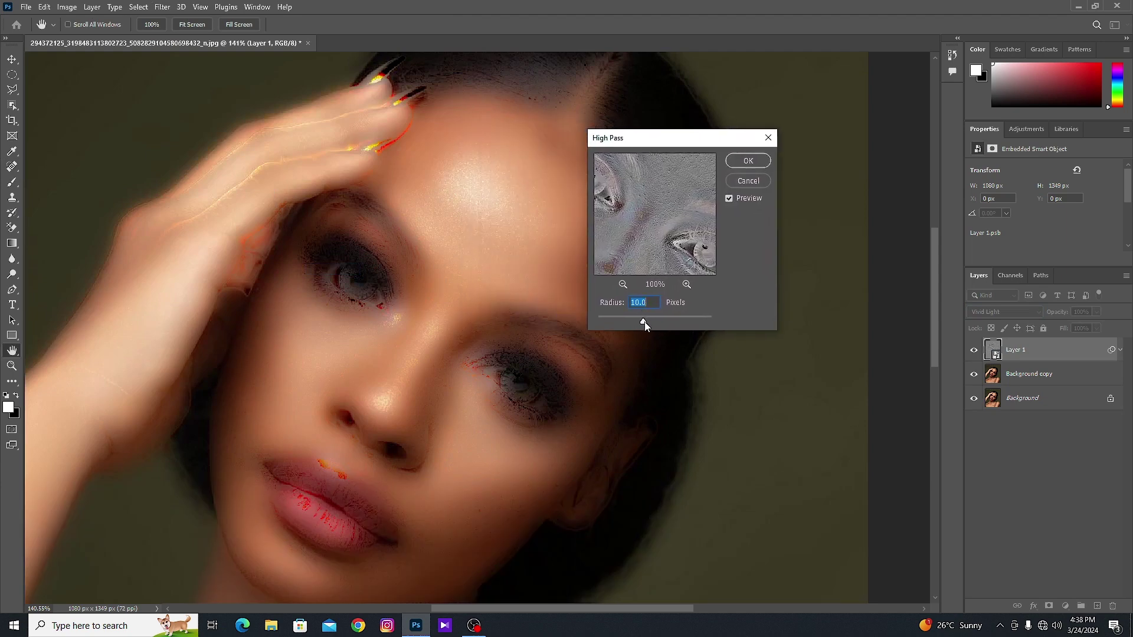
pyautogui.moveTo(669, 320); pyautogui.dragTo(681, 319)
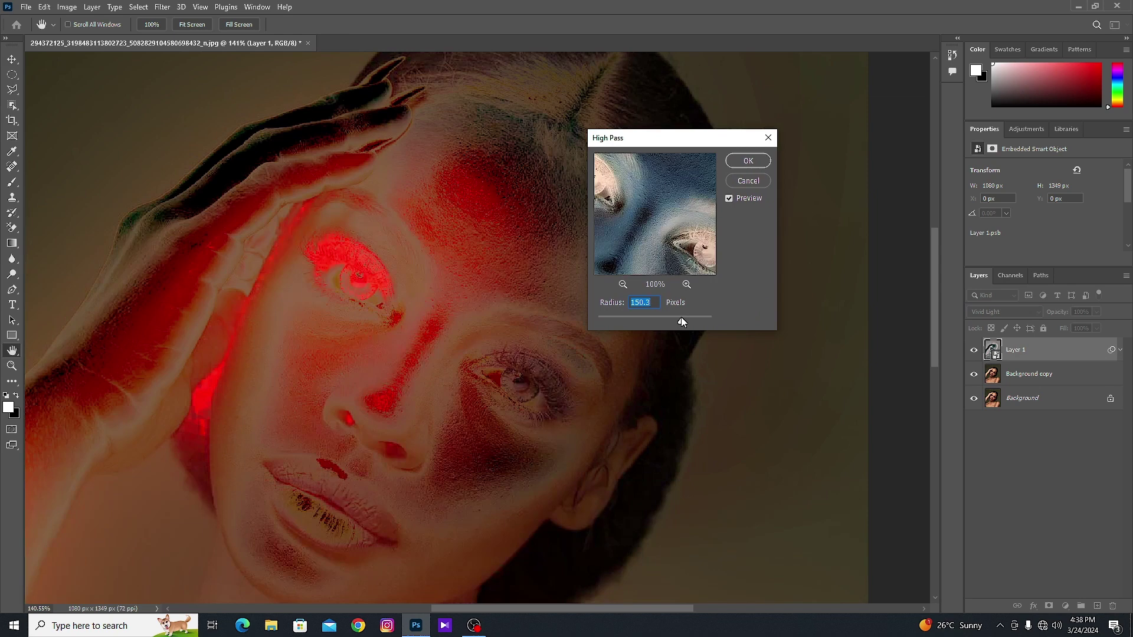
pyautogui.moveTo(681, 320); pyautogui.dragTo(644, 324)
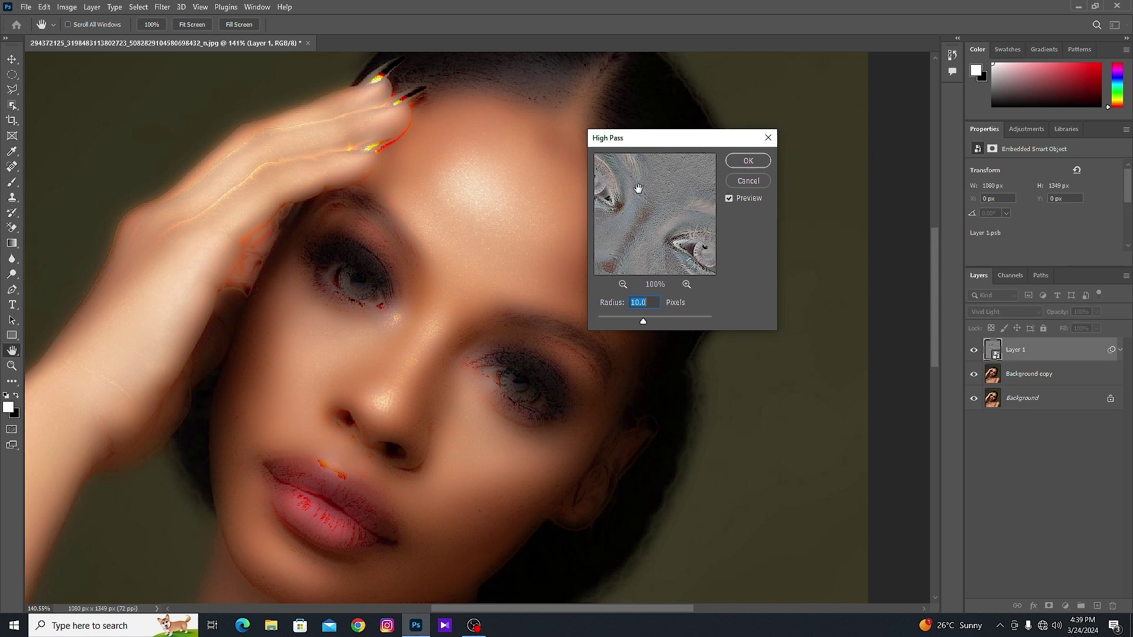
pyautogui.click(756, 164)
pyautogui.press('j')
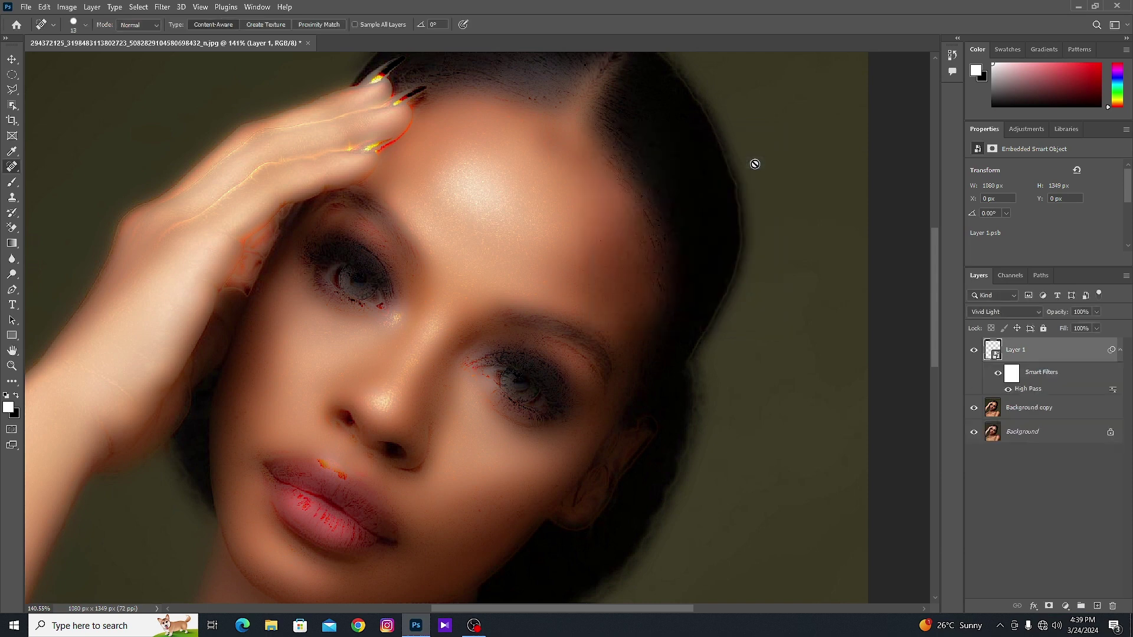
# Apply a Gaussian Blur with a small radius to Layer 1 to bring back fine skin texture
pyautogui.click(159, 8)
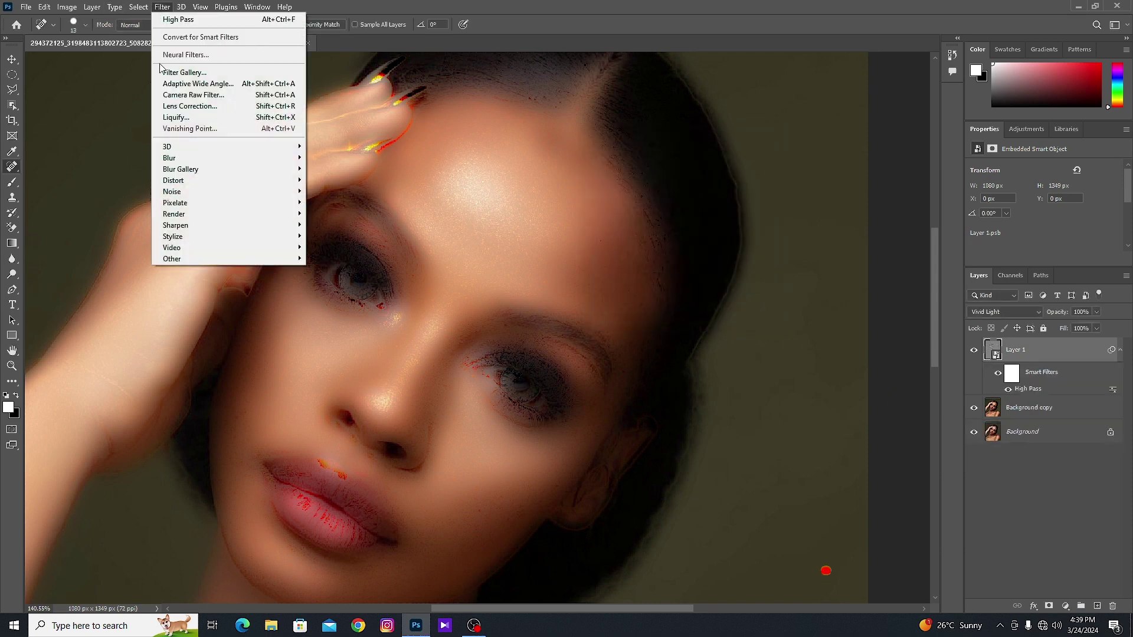
pyautogui.moveTo(181, 161)
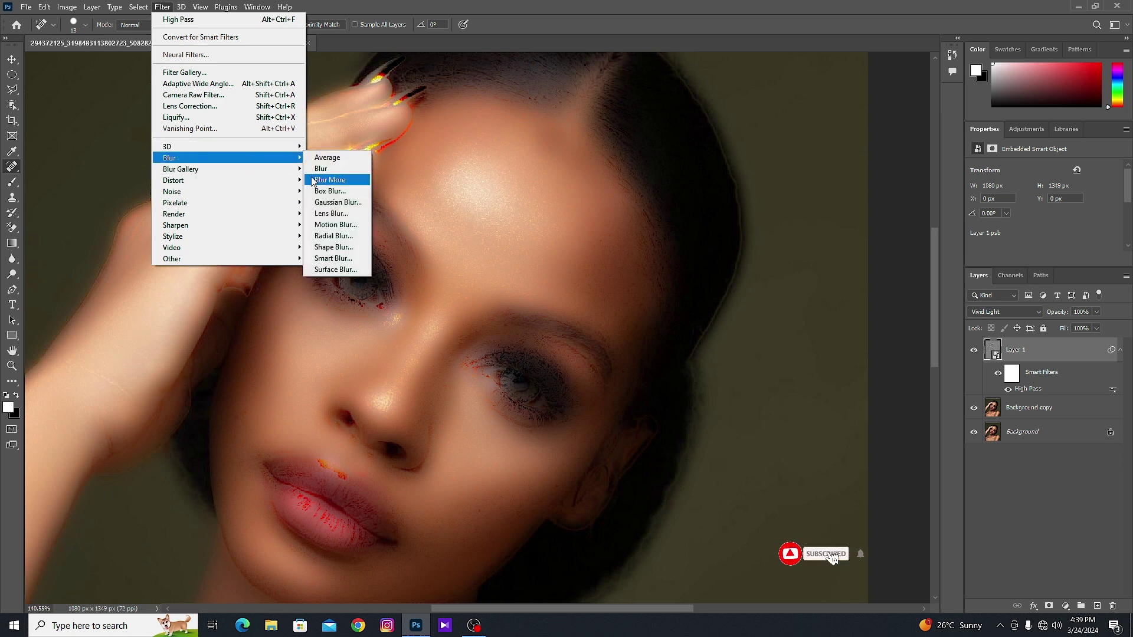
pyautogui.click(338, 203)
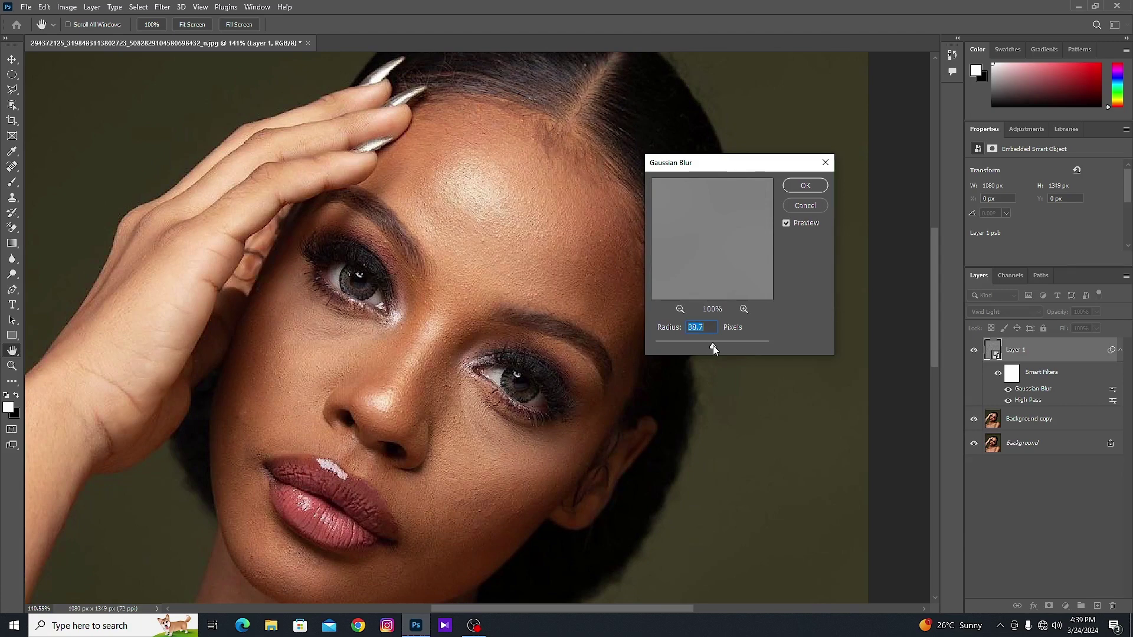
pyautogui.moveTo(713, 345); pyautogui.dragTo(667, 337)
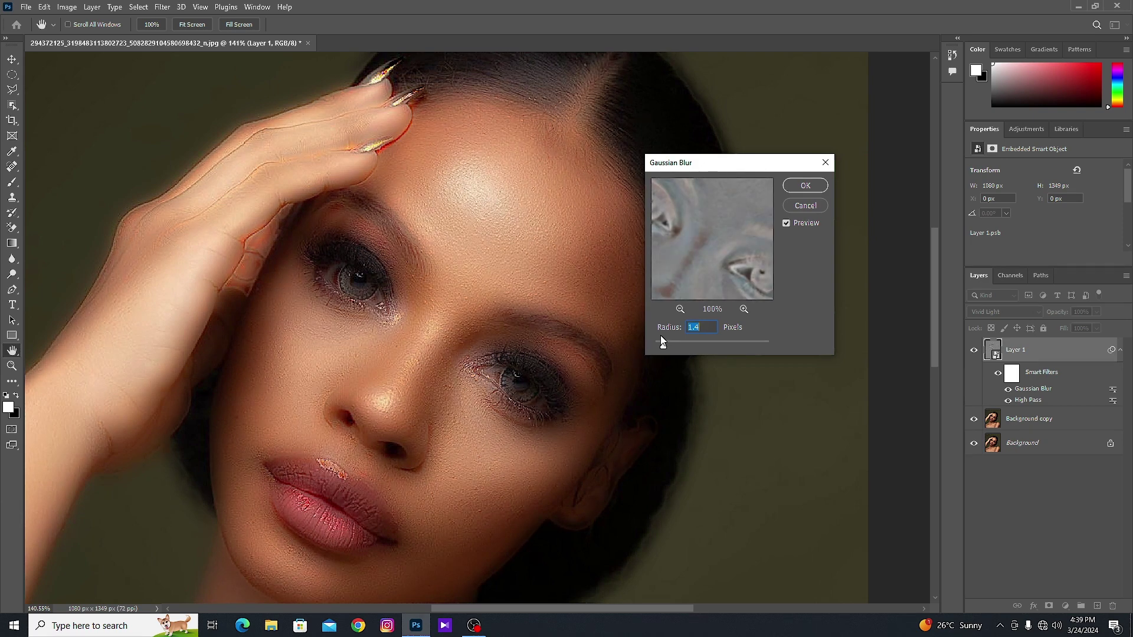
pyautogui.moveTo(663, 347); pyautogui.dragTo(662, 348)
pyautogui.click(807, 186)
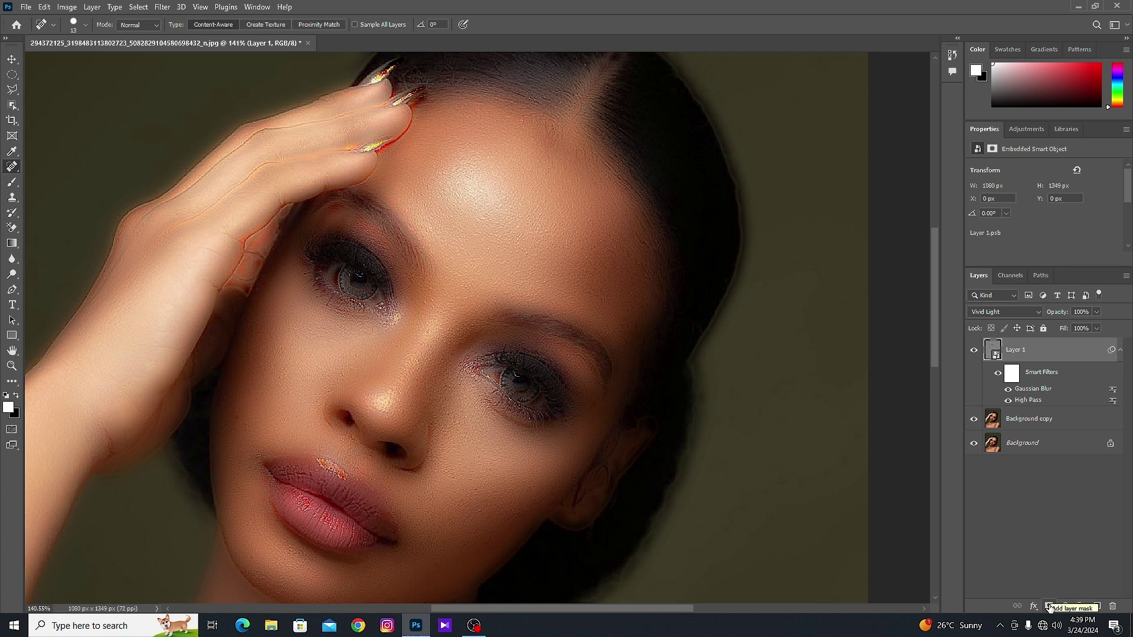
# Add a layer mask to Layer 1 and invert it to black to hide the smoothing effect
pyautogui.click(1049, 607)
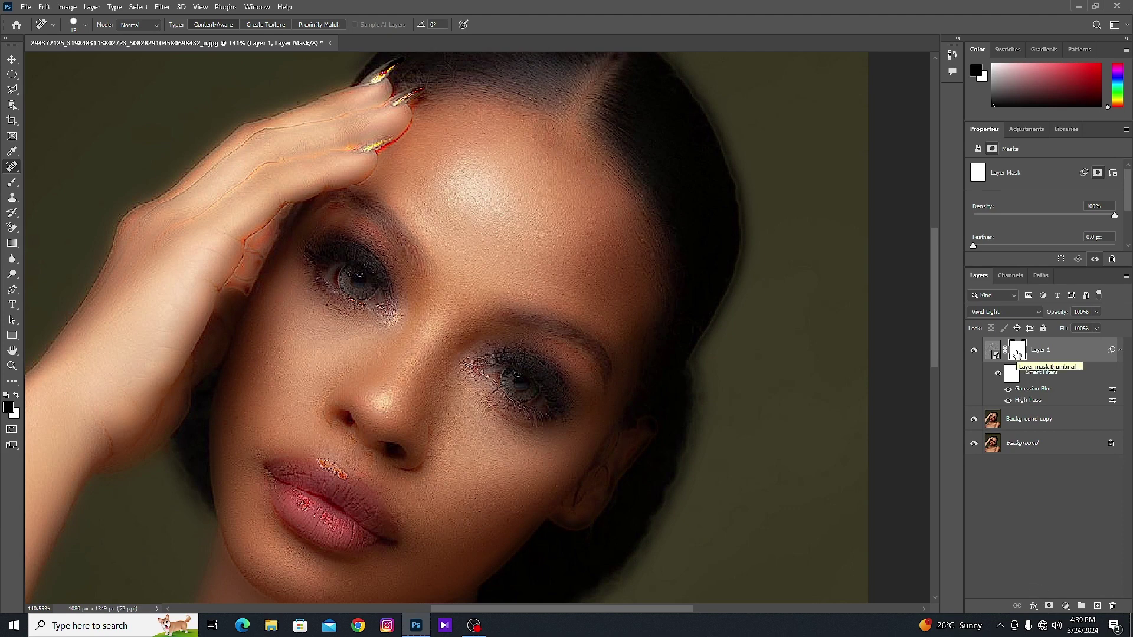
pyautogui.hotkey('ctrl', 'i')
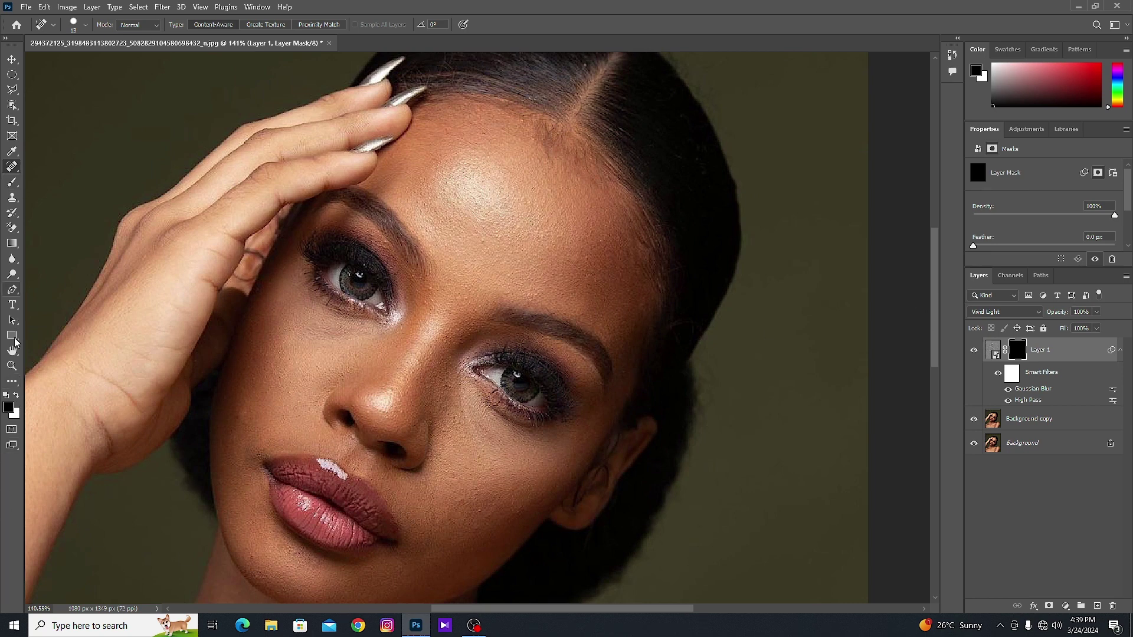
# Set up the Brush tool with a white foreground colour, a size of 55 px and 100% flow
pyautogui.click(16, 397)
pyautogui.click(11, 185)
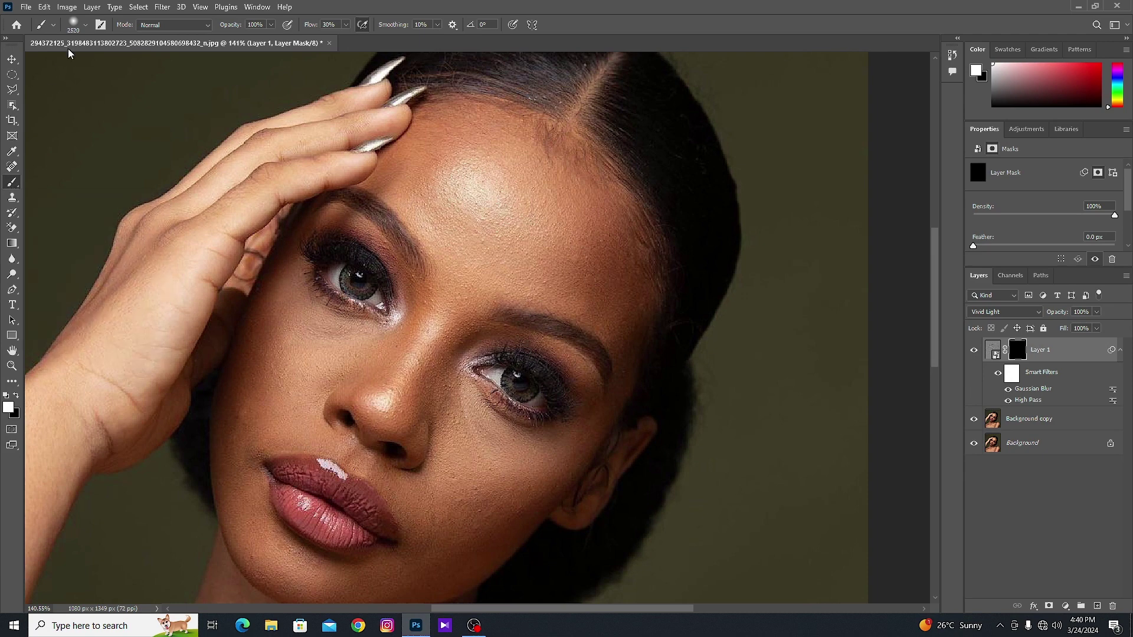
pyautogui.click(85, 26)
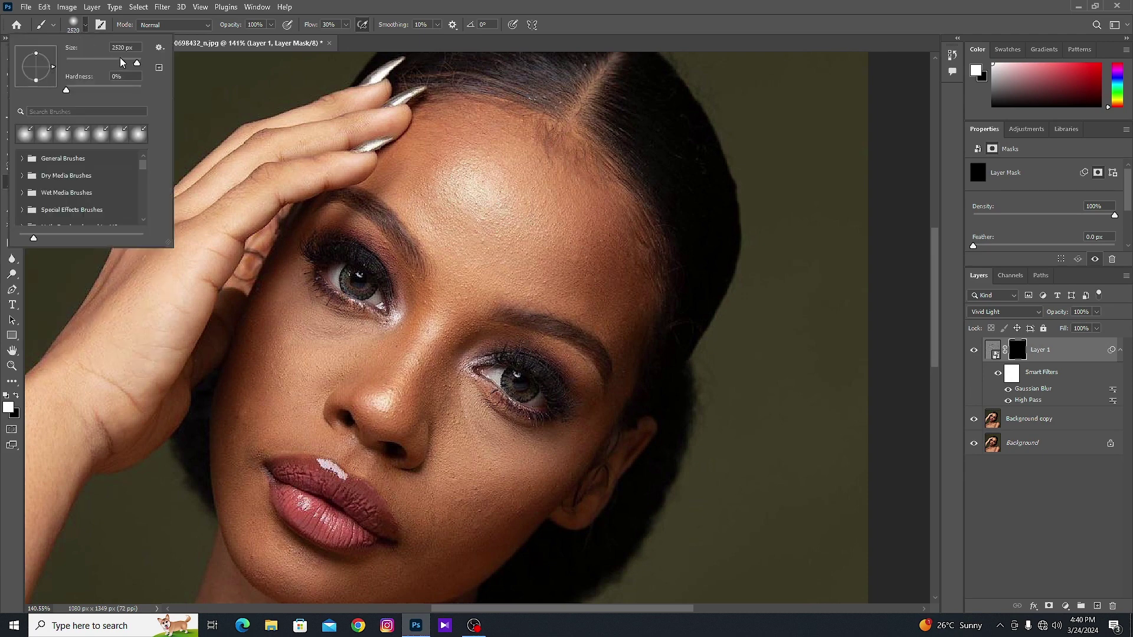
pyautogui.click(106, 58)
pyautogui.click(86, 59)
pyautogui.click(346, 25)
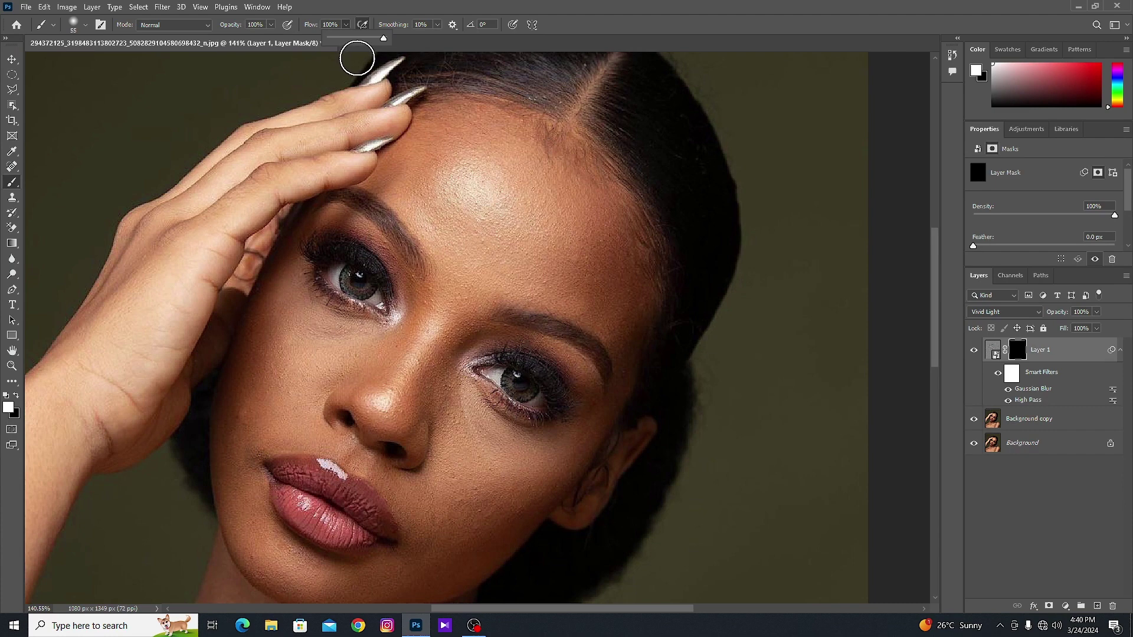
# Paint white on Layer 1's mask across the forehead to reveal the skin smoothing there
pyautogui.click(464, 179)
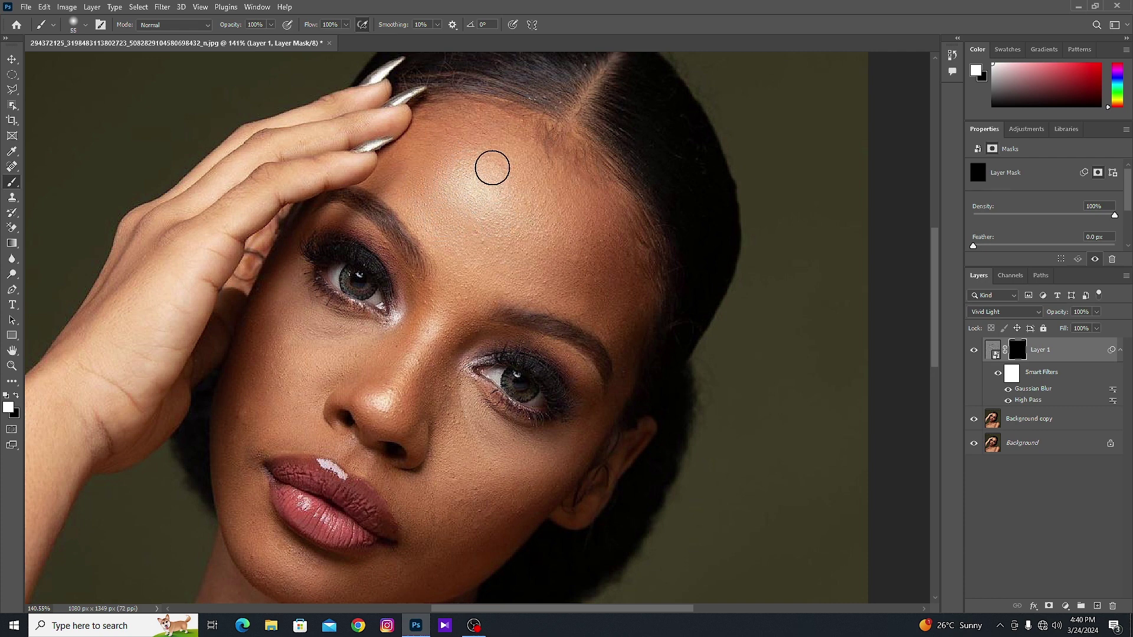
pyautogui.moveTo(501, 146)
pyautogui.mouseDown()
pyautogui.moveTo(534, 213)
pyautogui.moveTo(501, 145)
pyautogui.moveTo(521, 221)
pyautogui.moveTo(541, 182)
pyautogui.moveTo(569, 232)
pyautogui.moveTo(575, 212)
pyautogui.moveTo(588, 255)
pyautogui.moveTo(617, 245)
pyautogui.moveTo(629, 281)
pyautogui.moveTo(604, 203)
pyautogui.moveTo(568, 157)
pyautogui.moveTo(449, 113)
pyautogui.moveTo(544, 138)
pyautogui.moveTo(619, 199)
pyautogui.moveTo(642, 248)
pyautogui.mouseUp()
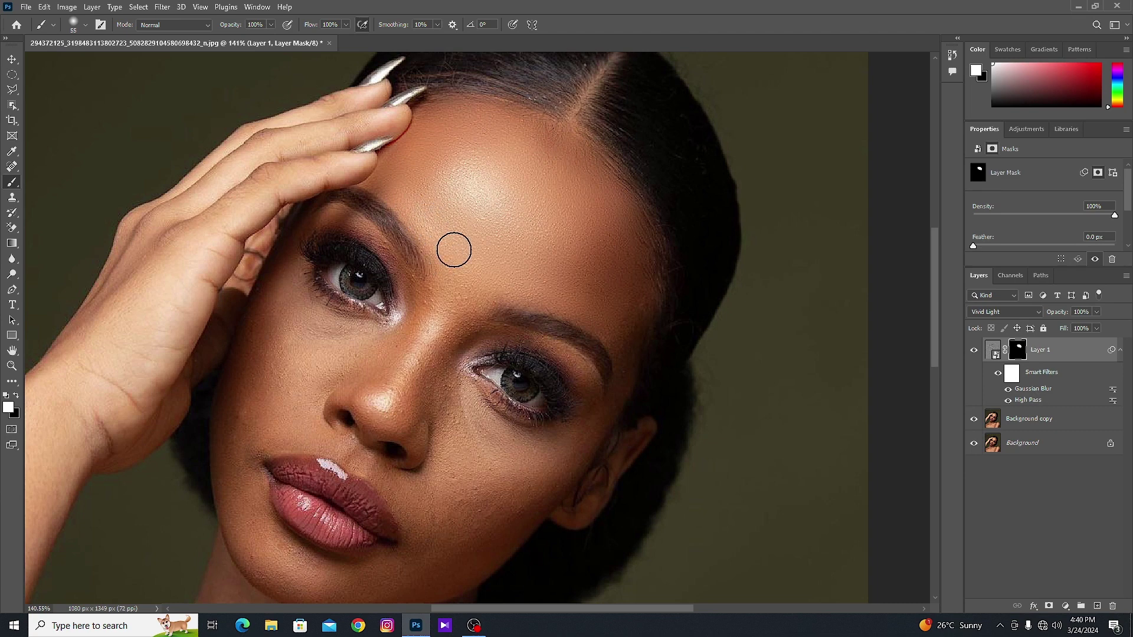
# Reduce the brush size to 14 px and touch up Layer 1's mask at the forehead's edge beside the fingertips
pyautogui.scroll(-3, 454, 248)
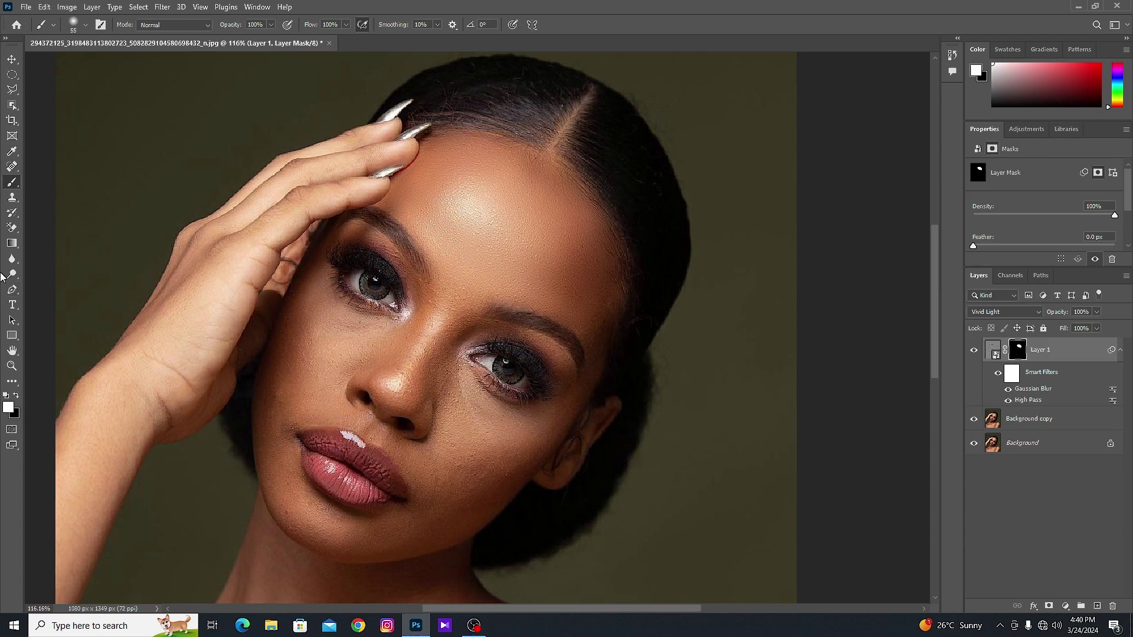
pyautogui.rightClick(12, 183)
pyautogui.click(54, 184)
pyautogui.click(18, 397)
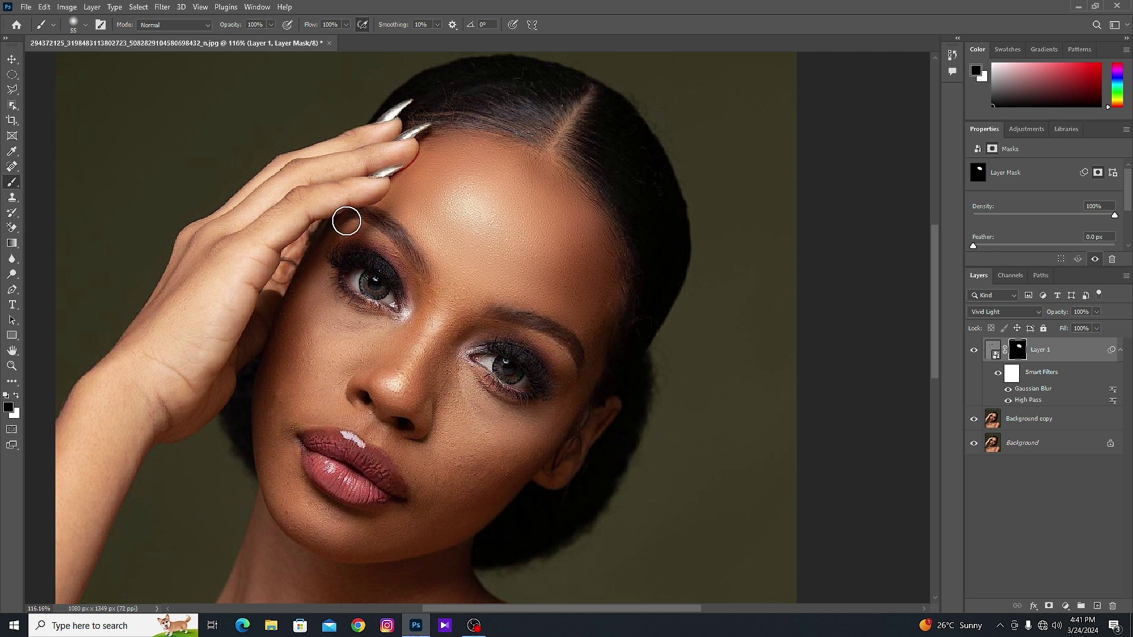
pyautogui.click(85, 26)
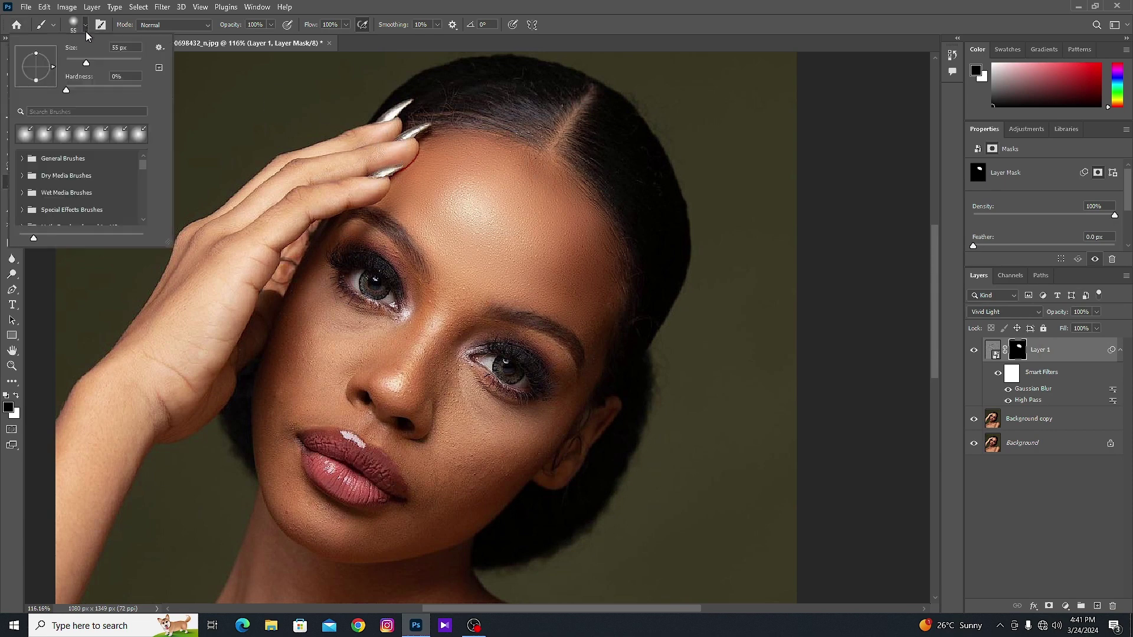
pyautogui.moveTo(76, 60); pyautogui.dragTo(71, 62)
pyautogui.moveTo(419, 147); pyautogui.dragTo(415, 155)
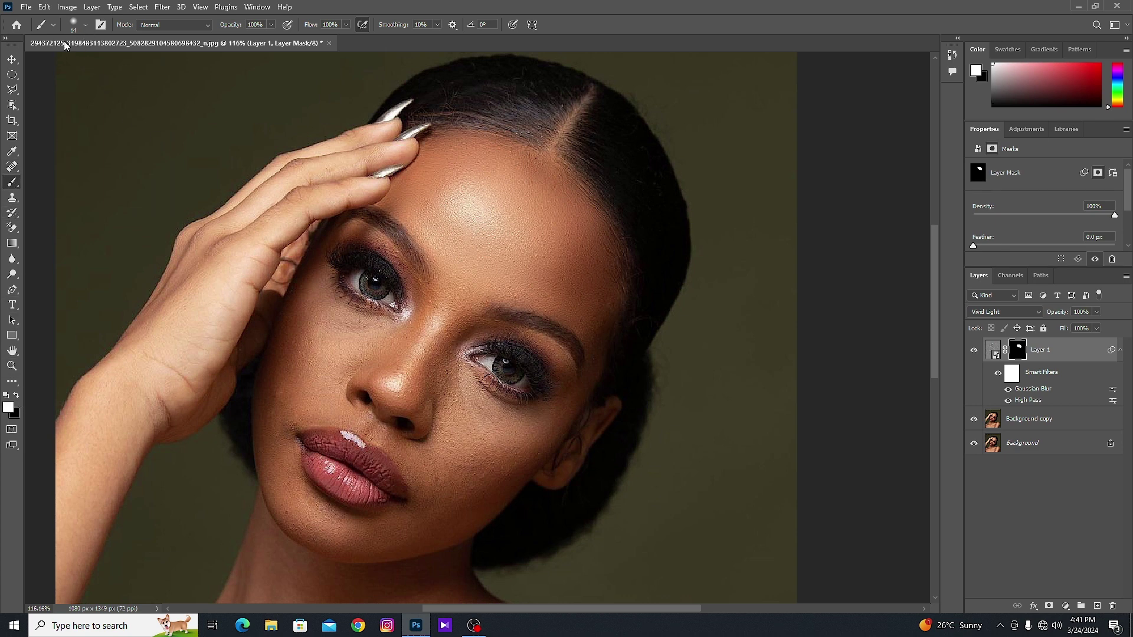
# Set the brush size to 37 px and paint white on Layer 1's mask over both cheeks and the chin
pyautogui.click(87, 27)
pyautogui.moveTo(72, 62); pyautogui.dragTo(77, 62)
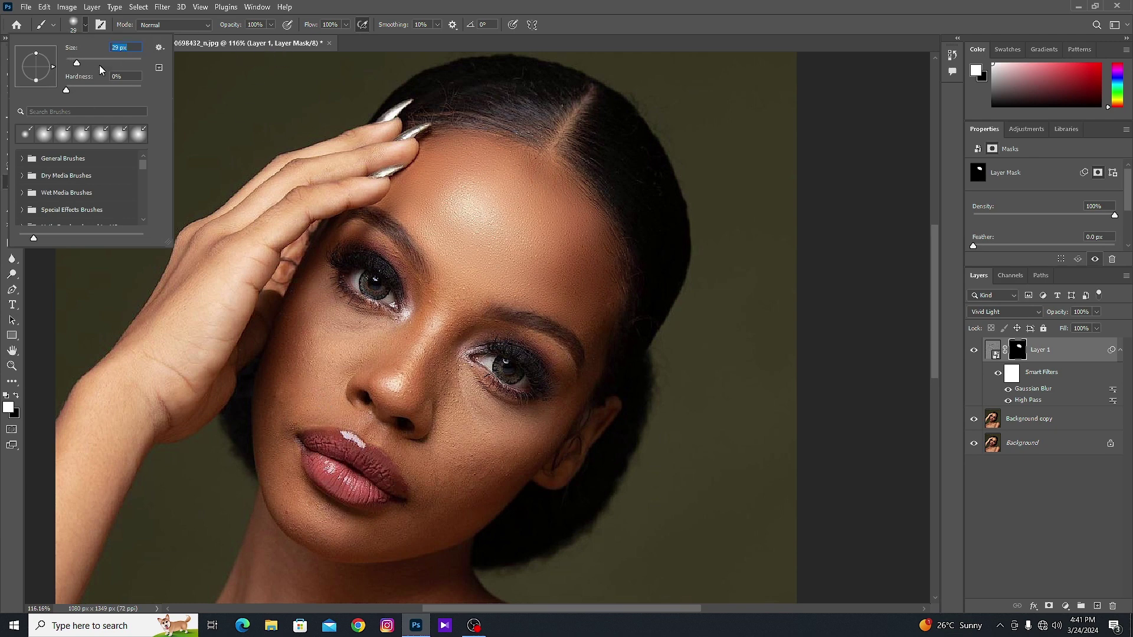
pyautogui.moveTo(77, 65); pyautogui.dragTo(80, 63)
pyautogui.moveTo(332, 317)
pyautogui.mouseDown()
pyautogui.moveTo(381, 325)
pyautogui.moveTo(345, 315)
pyautogui.moveTo(312, 282)
pyautogui.mouseUp()
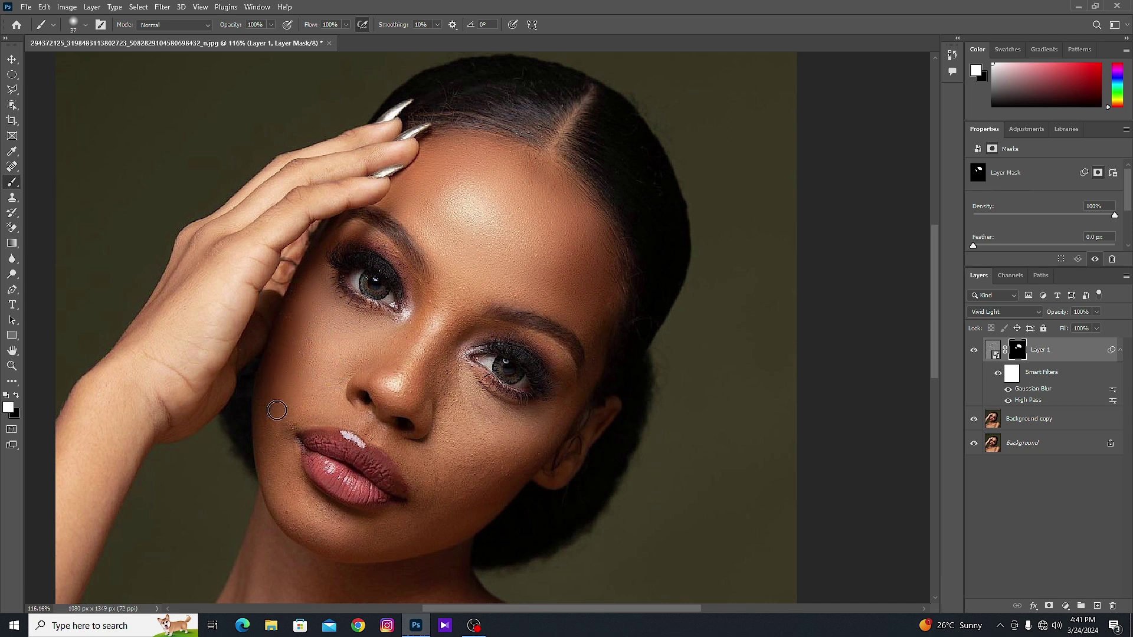
pyautogui.moveTo(276, 410); pyautogui.dragTo(290, 334)
pyautogui.moveTo(278, 429)
pyautogui.mouseDown()
pyautogui.moveTo(264, 392)
pyautogui.moveTo(282, 481)
pyautogui.moveTo(315, 511)
pyautogui.moveTo(290, 517)
pyautogui.mouseUp()
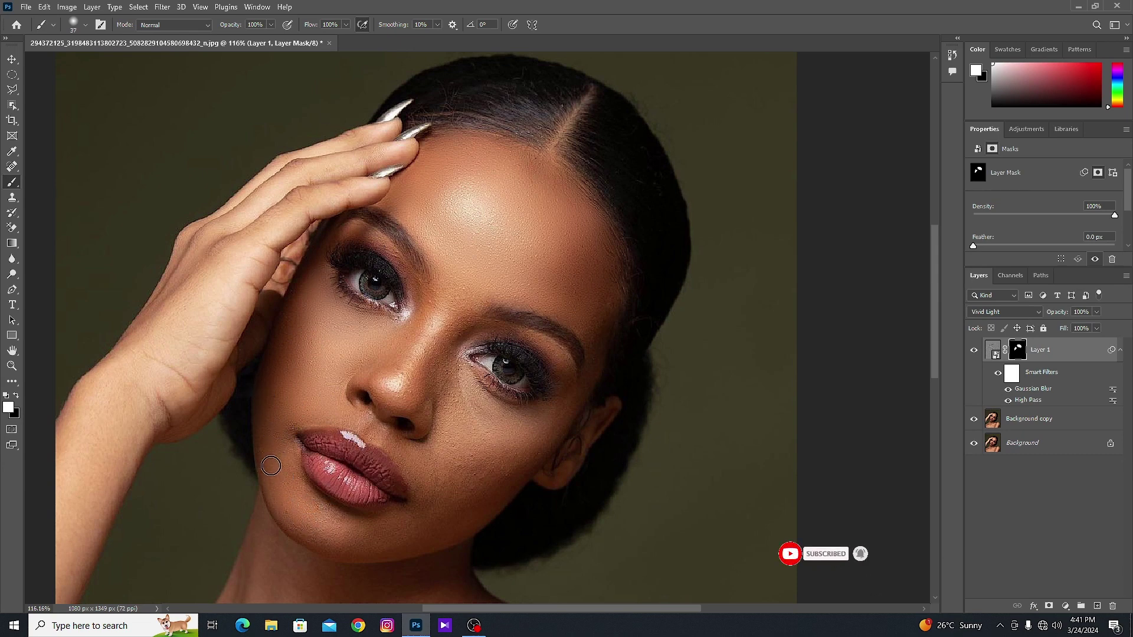
pyautogui.moveTo(271, 465)
pyautogui.mouseDown()
pyautogui.moveTo(291, 495)
pyautogui.moveTo(340, 517)
pyautogui.moveTo(315, 525)
pyautogui.moveTo(340, 542)
pyautogui.moveTo(311, 534)
pyautogui.moveTo(407, 529)
pyautogui.moveTo(396, 434)
pyautogui.moveTo(423, 490)
pyautogui.moveTo(423, 449)
pyautogui.moveTo(445, 490)
pyautogui.moveTo(448, 363)
pyautogui.moveTo(456, 437)
pyautogui.moveTo(455, 378)
pyautogui.moveTo(469, 417)
pyautogui.moveTo(468, 394)
pyautogui.moveTo(509, 425)
pyautogui.moveTo(472, 391)
pyautogui.moveTo(528, 411)
pyautogui.moveTo(469, 388)
pyautogui.moveTo(498, 411)
pyautogui.moveTo(537, 415)
pyautogui.moveTo(460, 373)
pyautogui.moveTo(514, 424)
pyautogui.moveTo(547, 423)
pyautogui.moveTo(568, 396)
pyautogui.moveTo(539, 447)
pyautogui.moveTo(448, 470)
pyautogui.moveTo(513, 437)
pyautogui.moveTo(437, 515)
pyautogui.moveTo(432, 499)
pyautogui.moveTo(460, 461)
pyautogui.mouseUp()
pyautogui.moveTo(437, 413); pyautogui.dragTo(459, 321)
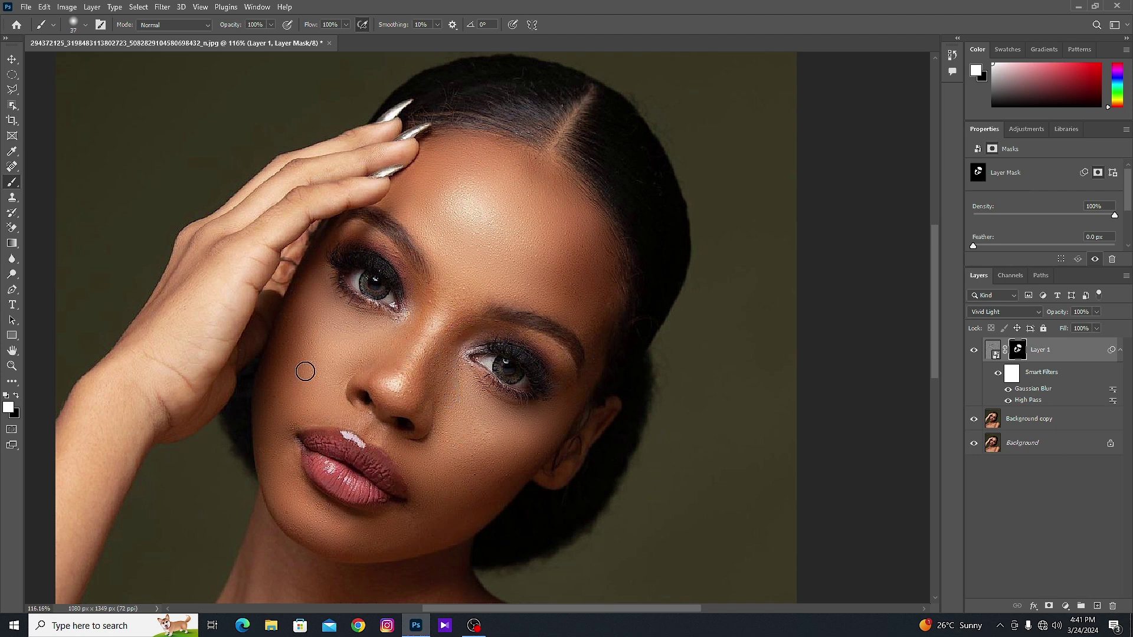
# Lower the brush flow to 27%, paint the mask around the eyes and nose bridge, and compare with Layer 1 hidden
pyautogui.moveTo(412, 280); pyautogui.dragTo(351, 232)
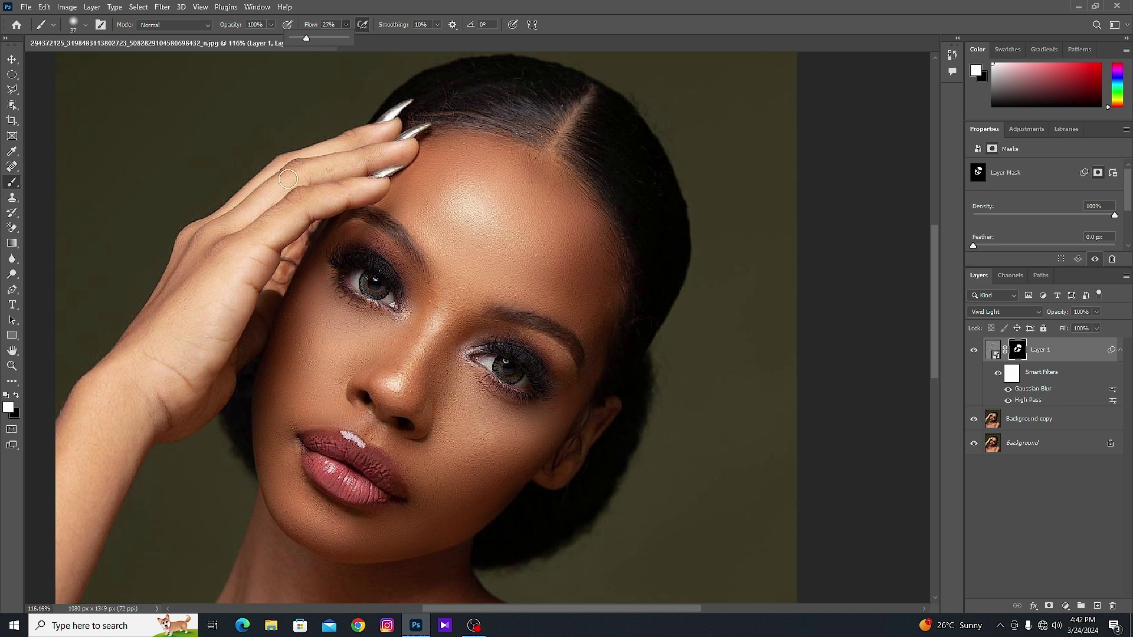
pyautogui.click(453, 303)
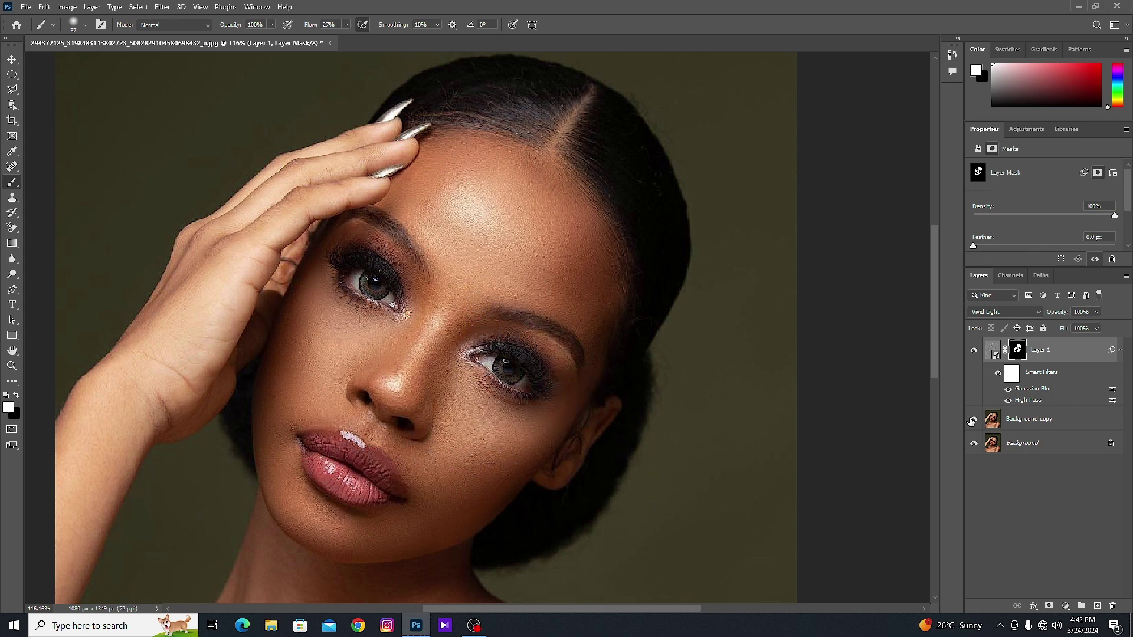
pyautogui.click(974, 351)
pyautogui.click(973, 352)
# Set the brush size to 77 px and paint white on Layer 1's mask over the neck and upper chest
pyautogui.scroll(-5, 389, 339)
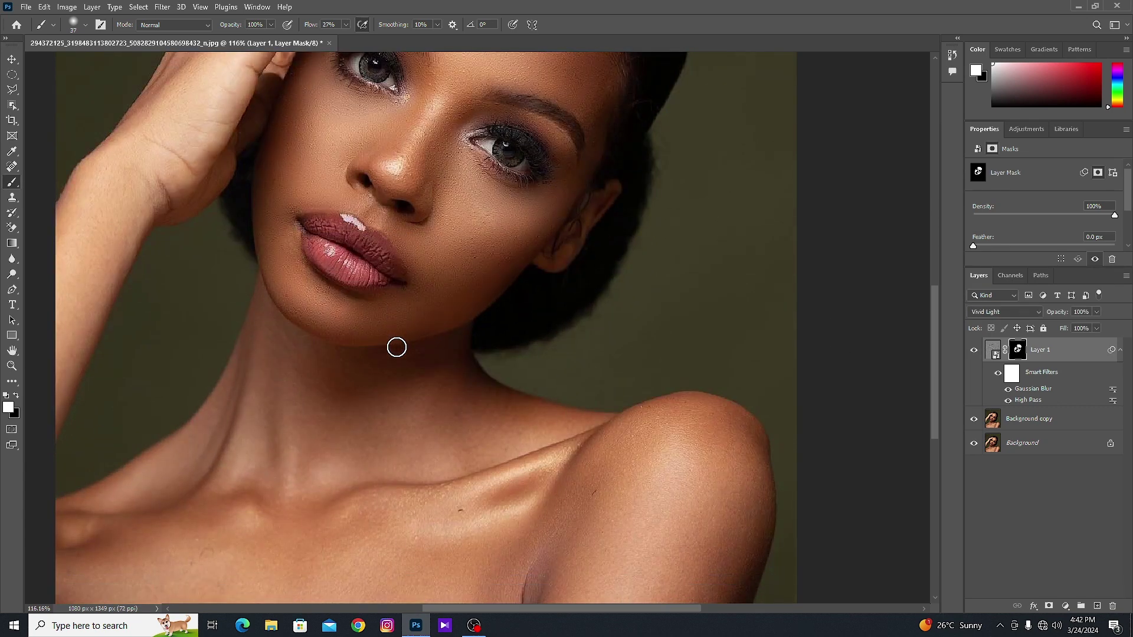
pyautogui.scroll(-2, 397, 347)
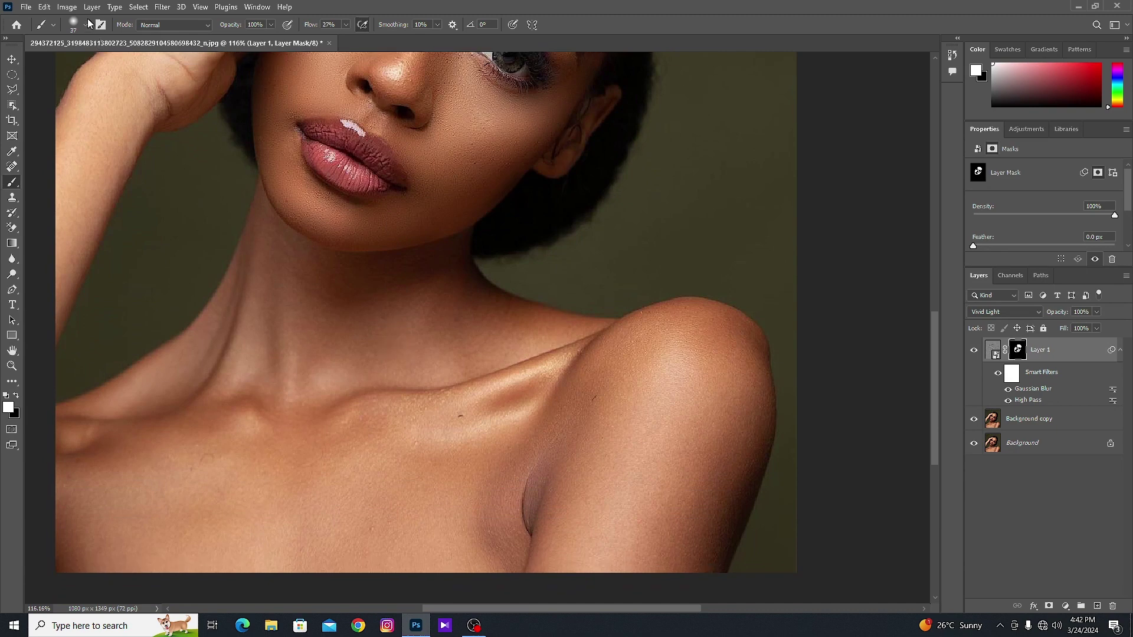
pyautogui.click(88, 25)
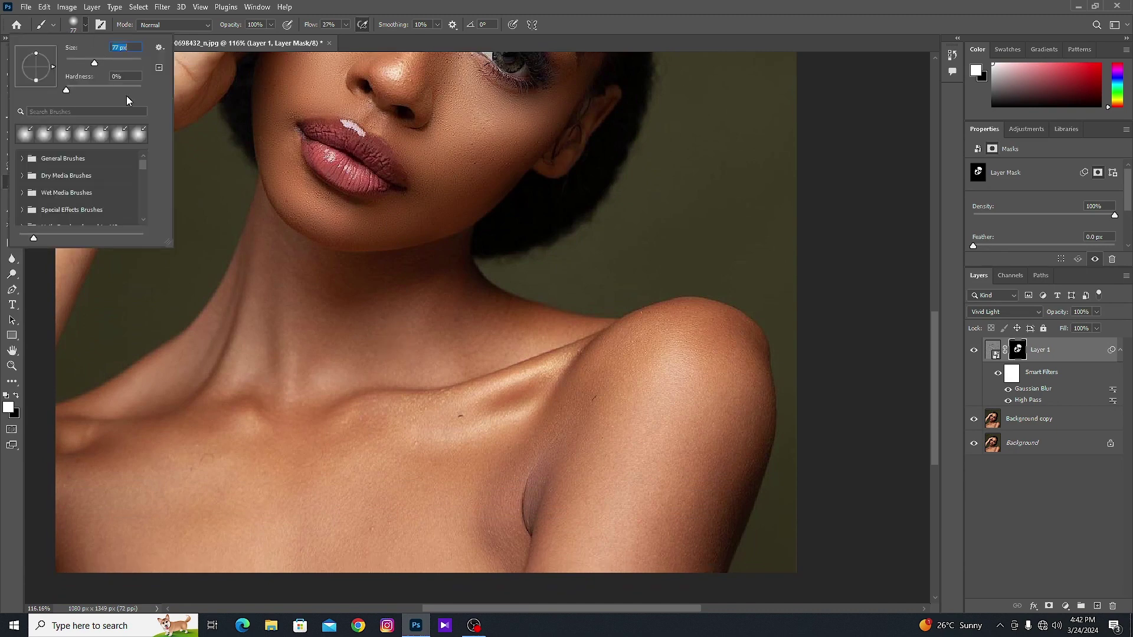
pyautogui.moveTo(354, 326)
pyautogui.mouseDown()
pyautogui.moveTo(345, 380)
pyautogui.moveTo(345, 317)
pyautogui.moveTo(329, 290)
pyautogui.moveTo(344, 321)
pyautogui.moveTo(378, 256)
pyautogui.moveTo(404, 297)
pyautogui.moveTo(416, 375)
pyautogui.moveTo(441, 284)
pyautogui.moveTo(496, 336)
pyautogui.moveTo(562, 328)
pyautogui.moveTo(453, 365)
pyautogui.moveTo(468, 369)
pyautogui.moveTo(342, 370)
pyautogui.moveTo(528, 331)
pyautogui.moveTo(438, 299)
pyautogui.moveTo(406, 264)
pyautogui.moveTo(339, 267)
pyautogui.moveTo(319, 303)
pyautogui.moveTo(305, 279)
pyautogui.moveTo(315, 372)
pyautogui.moveTo(335, 386)
pyautogui.moveTo(315, 257)
pyautogui.moveTo(308, 249)
pyautogui.moveTo(299, 298)
pyautogui.moveTo(275, 233)
pyautogui.moveTo(265, 369)
pyautogui.moveTo(257, 313)
pyautogui.moveTo(247, 390)
pyautogui.moveTo(252, 341)
pyautogui.moveTo(238, 400)
pyautogui.moveTo(206, 415)
pyautogui.moveTo(234, 385)
pyautogui.moveTo(196, 378)
pyautogui.moveTo(218, 326)
pyautogui.moveTo(182, 374)
pyautogui.moveTo(114, 400)
pyautogui.moveTo(204, 339)
pyautogui.moveTo(271, 270)
pyautogui.moveTo(275, 238)
pyautogui.moveTo(255, 354)
pyautogui.moveTo(263, 420)
pyautogui.moveTo(331, 375)
pyautogui.moveTo(291, 422)
pyautogui.moveTo(217, 454)
pyautogui.moveTo(145, 434)
pyautogui.moveTo(209, 440)
pyautogui.moveTo(95, 469)
pyautogui.moveTo(51, 463)
pyautogui.moveTo(57, 563)
pyautogui.moveTo(77, 587)
pyautogui.moveTo(361, 537)
pyautogui.moveTo(77, 530)
pyautogui.moveTo(204, 498)
pyautogui.moveTo(163, 531)
pyautogui.moveTo(132, 526)
pyautogui.moveTo(65, 566)
pyautogui.moveTo(177, 505)
pyautogui.moveTo(257, 542)
pyautogui.moveTo(353, 485)
pyautogui.moveTo(318, 538)
pyautogui.mouseUp()
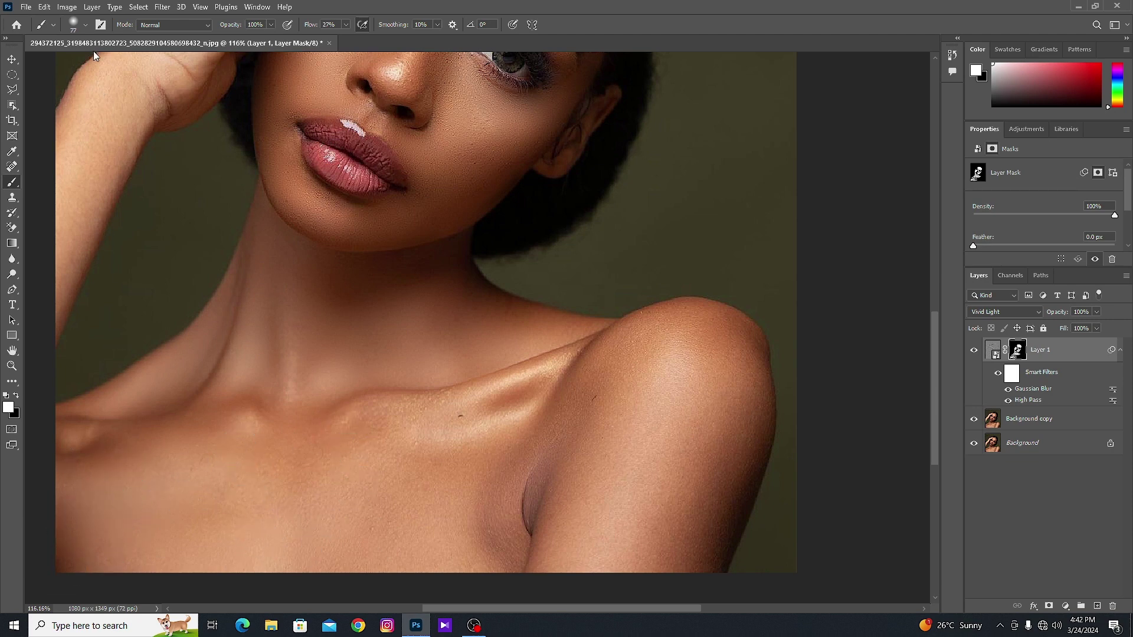
# Enlarge the brush to 127 px and paint Layer 1's mask over the chest, collarbone and shoulder, checking the effect with the layer hidden
pyautogui.click(84, 26)
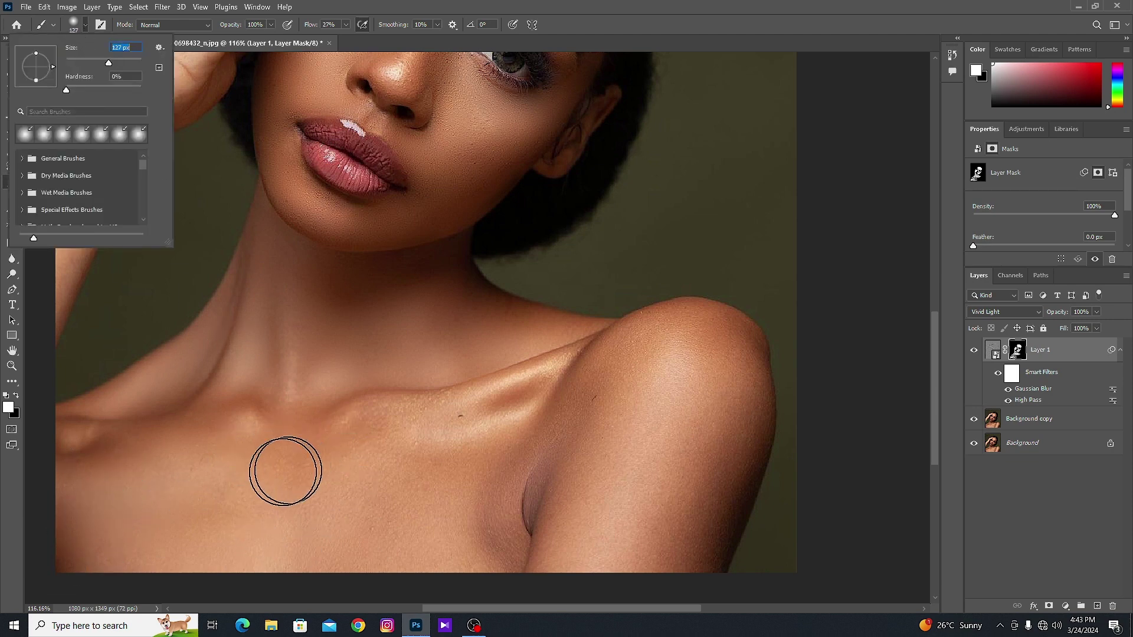
pyautogui.moveTo(285, 472)
pyautogui.mouseDown()
pyautogui.moveTo(525, 404)
pyautogui.moveTo(342, 446)
pyautogui.moveTo(515, 413)
pyautogui.moveTo(410, 524)
pyautogui.moveTo(487, 498)
pyautogui.moveTo(284, 534)
pyautogui.moveTo(265, 511)
pyautogui.moveTo(95, 486)
pyautogui.moveTo(139, 472)
pyautogui.moveTo(365, 552)
pyautogui.mouseUp()
pyautogui.moveTo(695, 406)
pyautogui.mouseDown()
pyautogui.moveTo(727, 506)
pyautogui.moveTo(724, 458)
pyautogui.moveTo(697, 550)
pyautogui.moveTo(722, 369)
pyautogui.moveTo(687, 340)
pyautogui.moveTo(644, 356)
pyautogui.moveTo(590, 429)
pyautogui.moveTo(642, 351)
pyautogui.moveTo(726, 342)
pyautogui.moveTo(740, 383)
pyautogui.moveTo(685, 480)
pyautogui.moveTo(595, 571)
pyautogui.moveTo(609, 449)
pyautogui.moveTo(564, 544)
pyautogui.moveTo(542, 440)
pyautogui.moveTo(551, 442)
pyautogui.moveTo(508, 552)
pyautogui.moveTo(561, 416)
pyautogui.moveTo(413, 421)
pyautogui.moveTo(308, 455)
pyautogui.moveTo(330, 363)
pyautogui.moveTo(282, 404)
pyautogui.moveTo(269, 356)
pyautogui.moveTo(220, 406)
pyautogui.moveTo(172, 420)
pyautogui.moveTo(192, 369)
pyautogui.moveTo(263, 301)
pyautogui.moveTo(270, 274)
pyautogui.moveTo(423, 295)
pyautogui.mouseUp()
pyautogui.moveTo(454, 350)
pyautogui.mouseDown()
pyautogui.moveTo(346, 410)
pyautogui.moveTo(76, 476)
pyautogui.moveTo(265, 510)
pyautogui.moveTo(319, 487)
pyautogui.mouseUp()
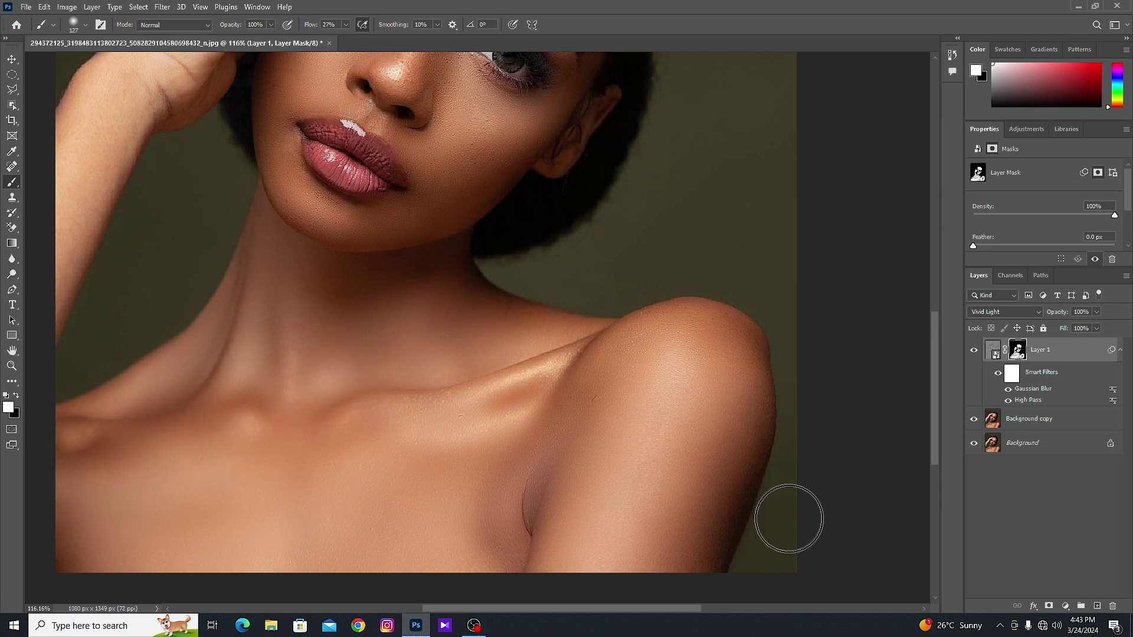
pyautogui.click(973, 352)
pyautogui.click(973, 353)
pyautogui.moveTo(189, 435)
pyautogui.mouseDown()
pyautogui.moveTo(361, 524)
pyautogui.moveTo(412, 493)
pyautogui.mouseUp()
# Smooth the forearm and back of the hand on Layer 1's mask at 24% flow, reducing the brush to 73 px for the hand
pyautogui.moveTo(933, 373); pyautogui.dragTo(933, 301)
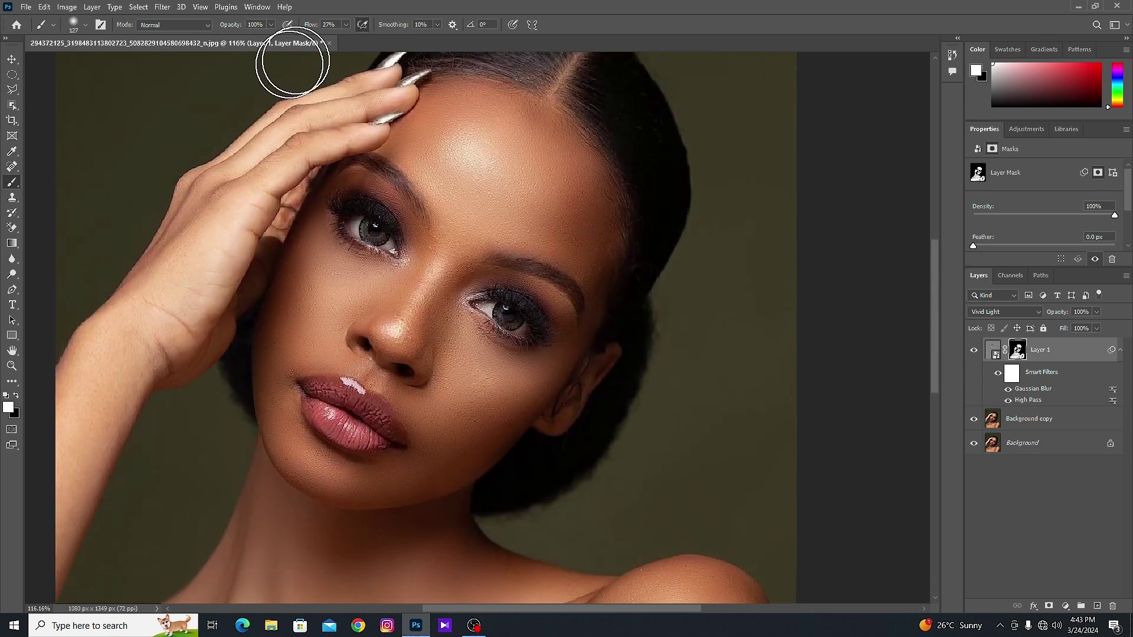
pyautogui.click(347, 26)
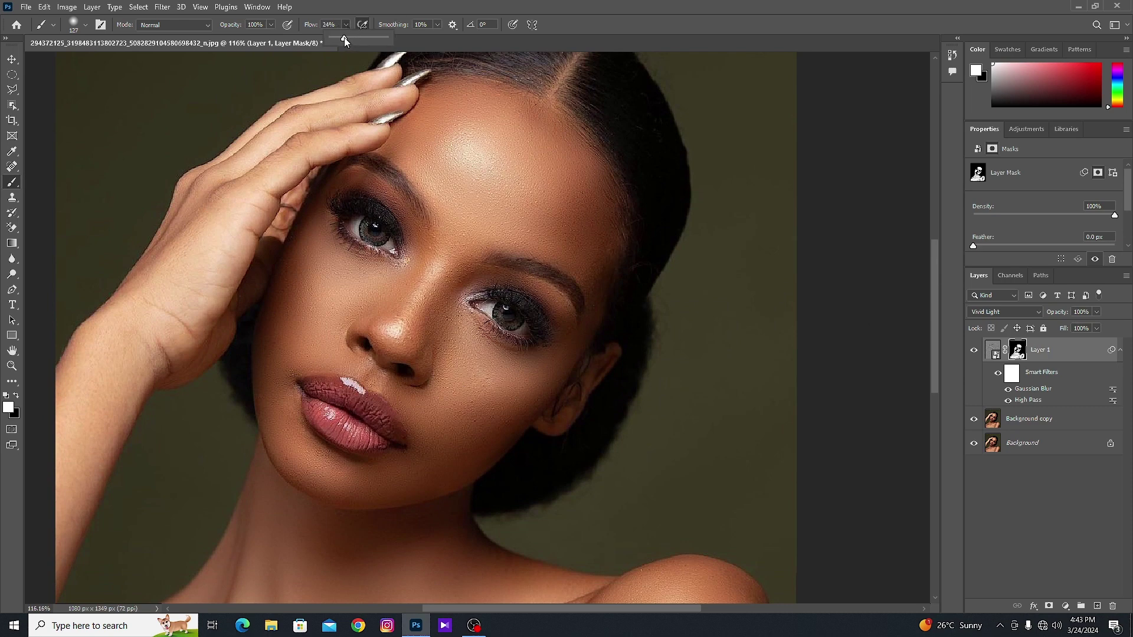
pyautogui.click(118, 359)
pyautogui.moveTo(118, 358)
pyautogui.mouseDown()
pyautogui.moveTo(74, 459)
pyautogui.moveTo(96, 361)
pyautogui.moveTo(39, 552)
pyautogui.moveTo(54, 456)
pyautogui.moveTo(111, 335)
pyautogui.mouseUp()
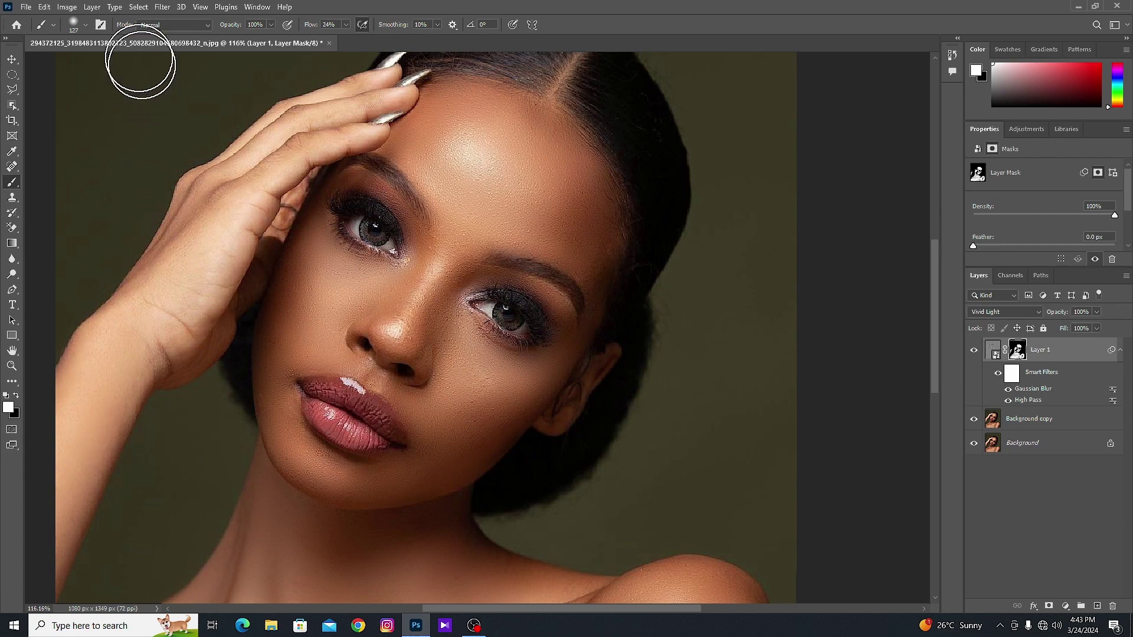
pyautogui.click(84, 27)
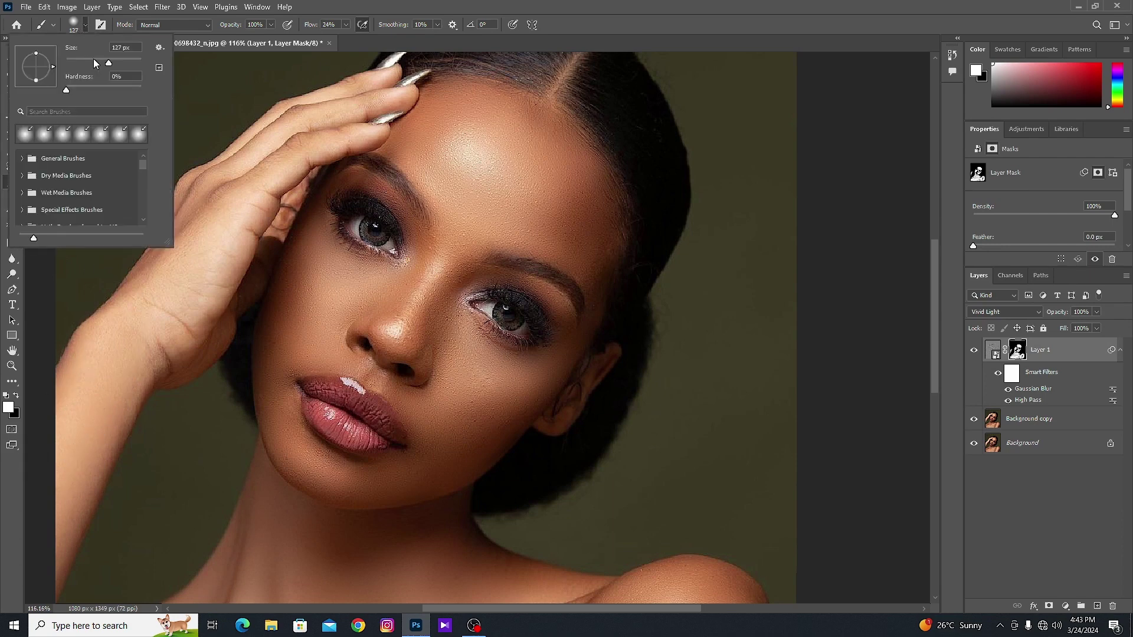
pyautogui.moveTo(95, 63); pyautogui.dragTo(93, 64)
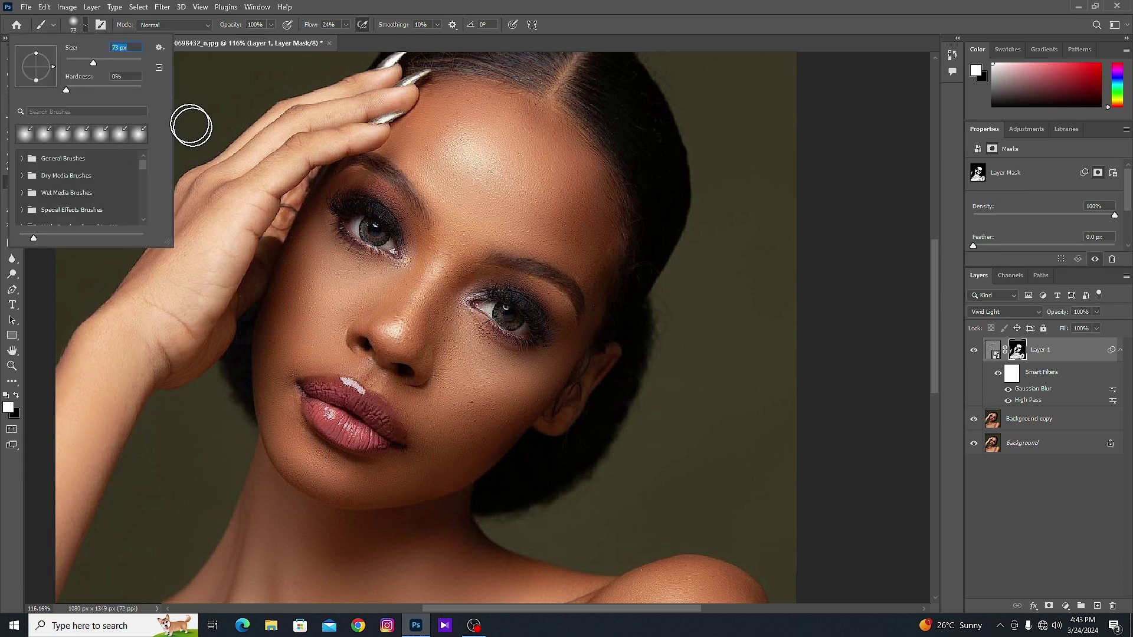
pyautogui.click(87, 26)
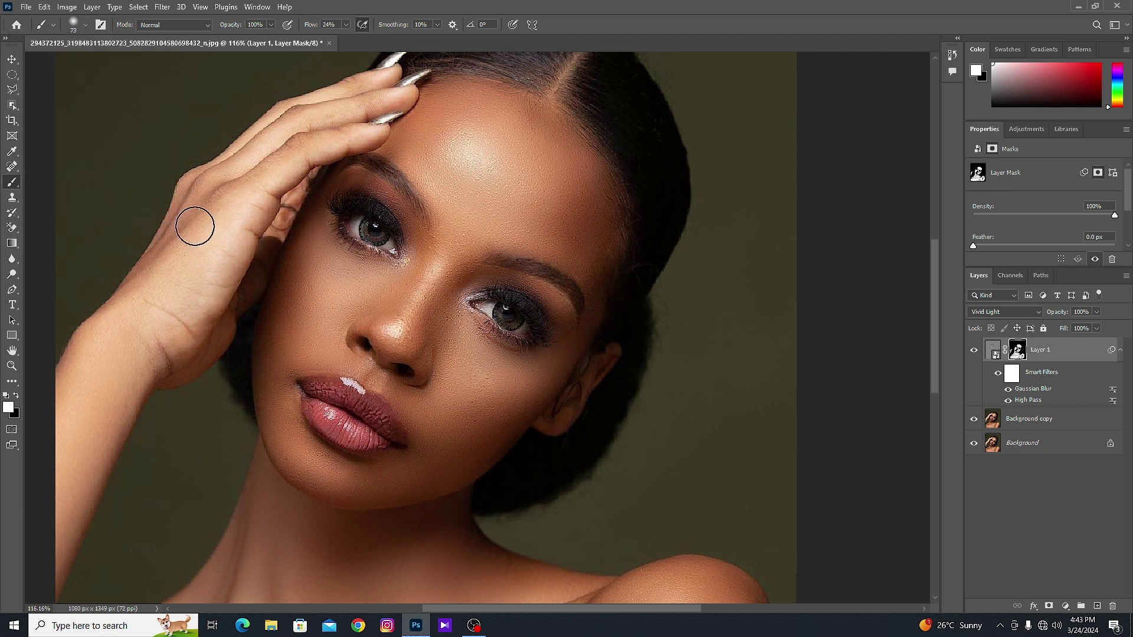
pyautogui.moveTo(190, 225)
pyautogui.mouseDown()
pyautogui.moveTo(164, 283)
pyautogui.moveTo(215, 265)
pyautogui.moveTo(152, 349)
pyautogui.moveTo(130, 333)
pyautogui.mouseUp()
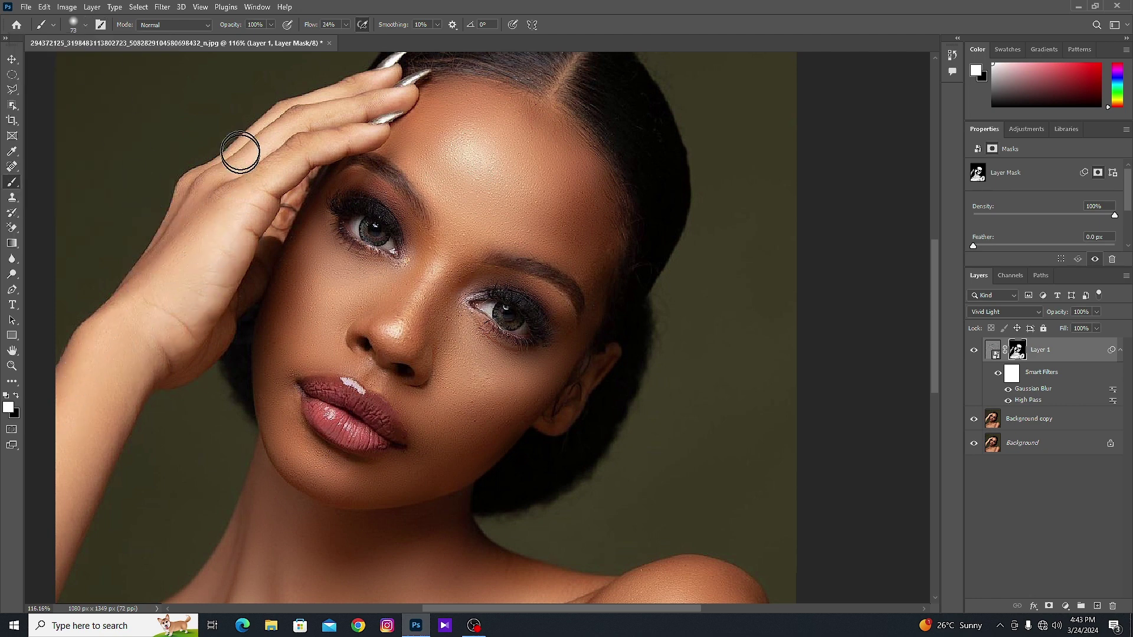
# Reduce the brush size to 25 px and paint white on Layer 1's mask along the raised fingers and hand
pyautogui.click(87, 26)
pyautogui.click(77, 62)
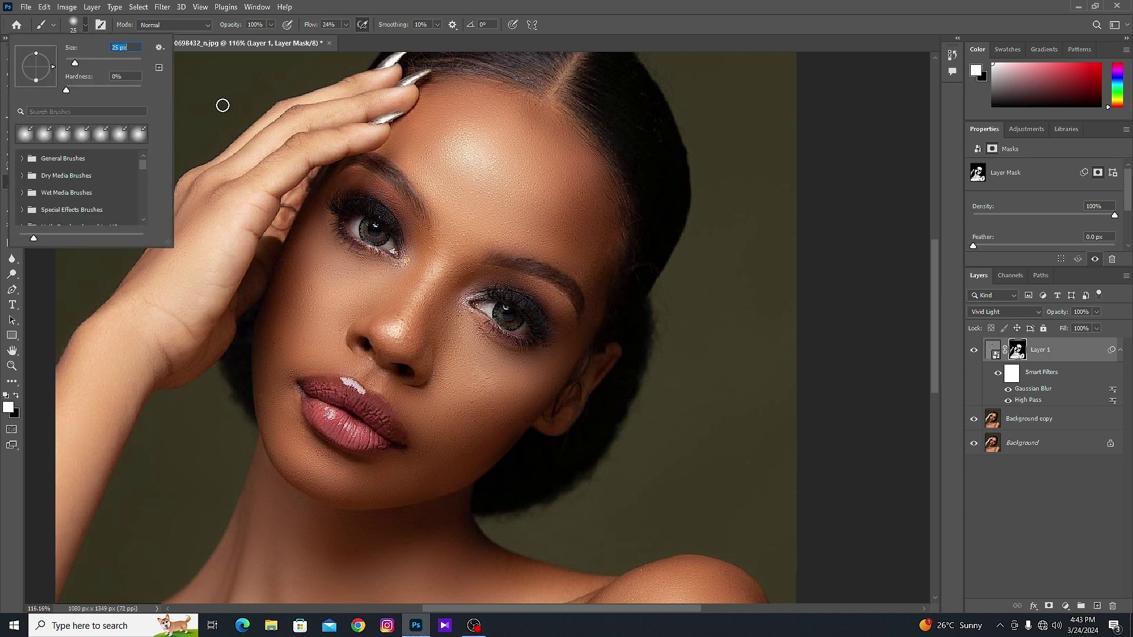
pyautogui.moveTo(344, 140)
pyautogui.mouseDown()
pyautogui.moveTo(238, 190)
pyautogui.moveTo(290, 159)
pyautogui.moveTo(263, 161)
pyautogui.moveTo(262, 174)
pyautogui.moveTo(370, 137)
pyautogui.moveTo(372, 115)
pyautogui.moveTo(398, 92)
pyautogui.moveTo(288, 125)
pyautogui.moveTo(217, 176)
pyautogui.moveTo(259, 140)
pyautogui.moveTo(275, 131)
pyautogui.moveTo(238, 170)
pyautogui.moveTo(186, 190)
pyautogui.moveTo(162, 243)
pyautogui.mouseUp()
pyautogui.moveTo(268, 123)
pyautogui.mouseDown()
pyautogui.moveTo(387, 68)
pyautogui.moveTo(382, 83)
pyautogui.moveTo(273, 114)
pyautogui.moveTo(184, 196)
pyautogui.moveTo(143, 269)
pyautogui.moveTo(137, 334)
pyautogui.moveTo(153, 321)
pyautogui.moveTo(178, 357)
pyautogui.moveTo(224, 334)
pyautogui.moveTo(127, 422)
pyautogui.moveTo(72, 524)
pyautogui.moveTo(68, 561)
pyautogui.moveTo(112, 458)
pyautogui.moveTo(75, 403)
pyautogui.moveTo(182, 272)
pyautogui.mouseUp()
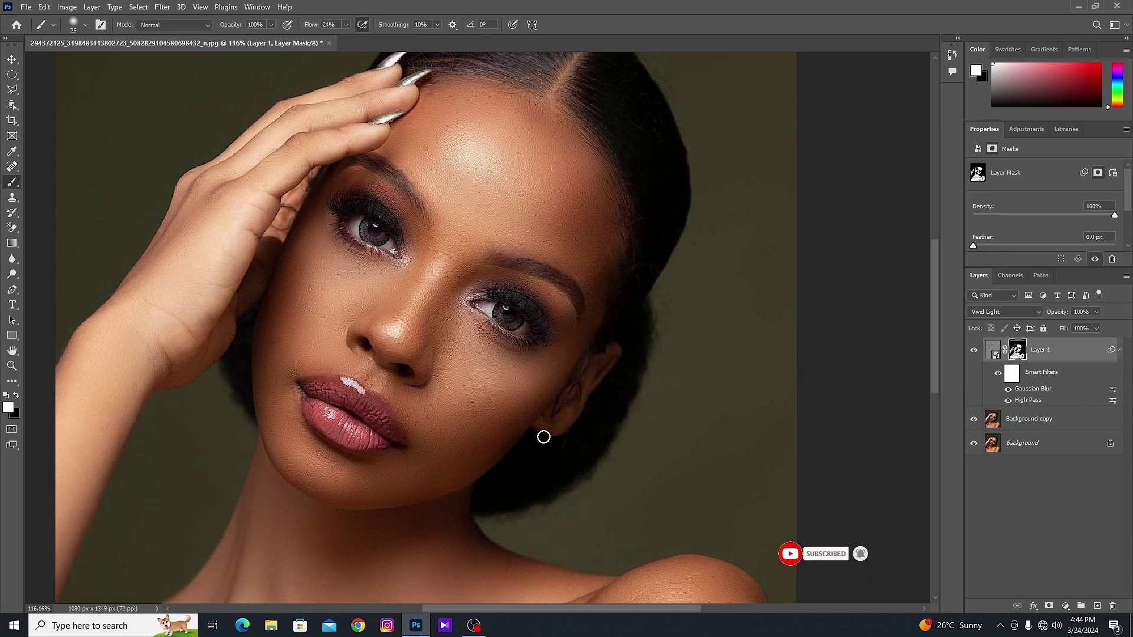
# Compare the portrait before and after smoothing by hiding and showing Layer 1 at different magnifications
pyautogui.scroll(-2, 552, 409)
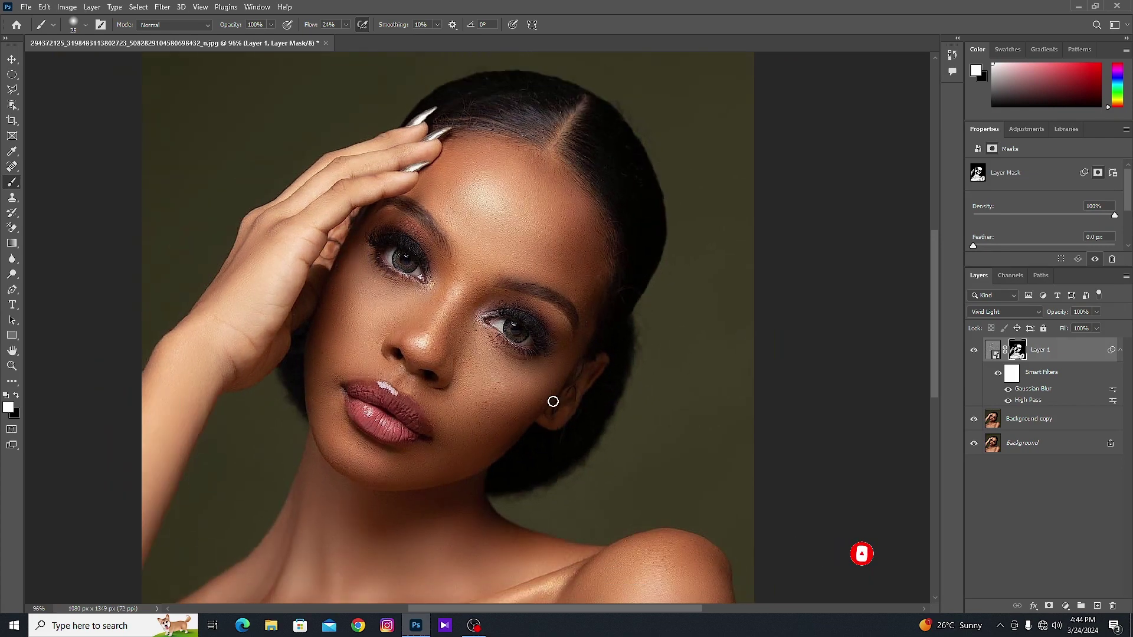
pyautogui.click(975, 351)
pyautogui.click(975, 351)
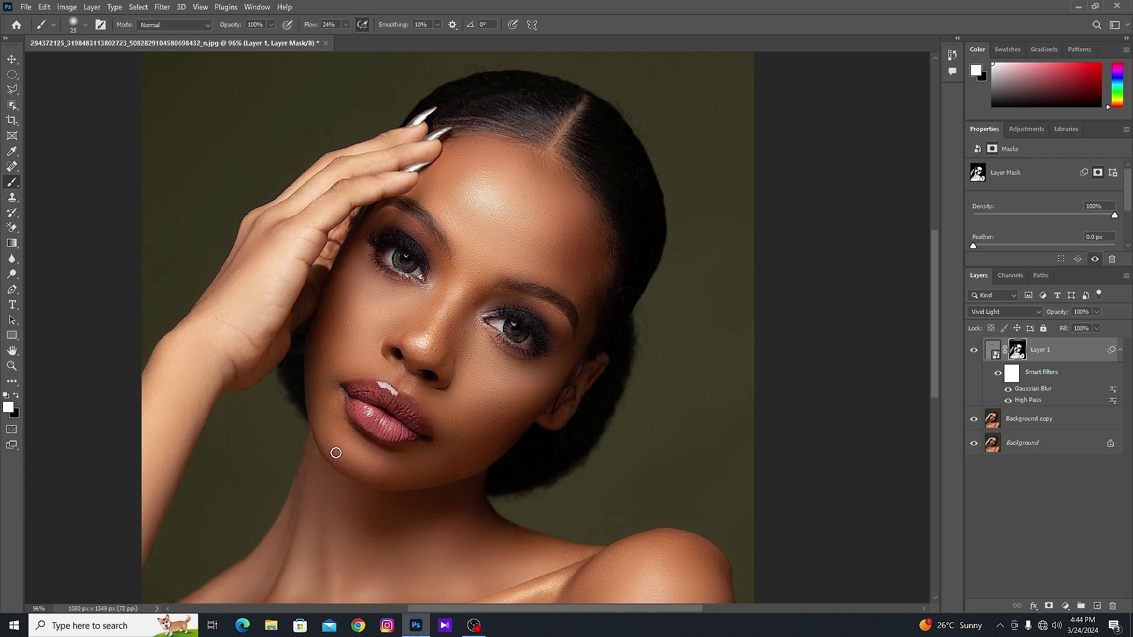
pyautogui.click(973, 350)
pyautogui.scroll(2, 568, 339)
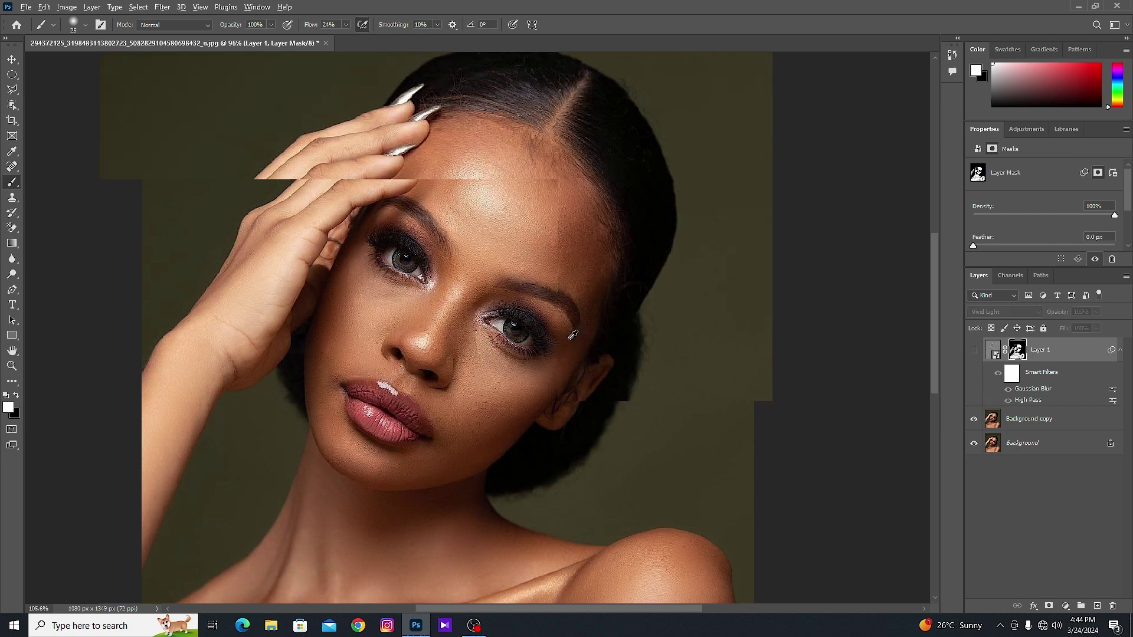
pyautogui.click(973, 350)
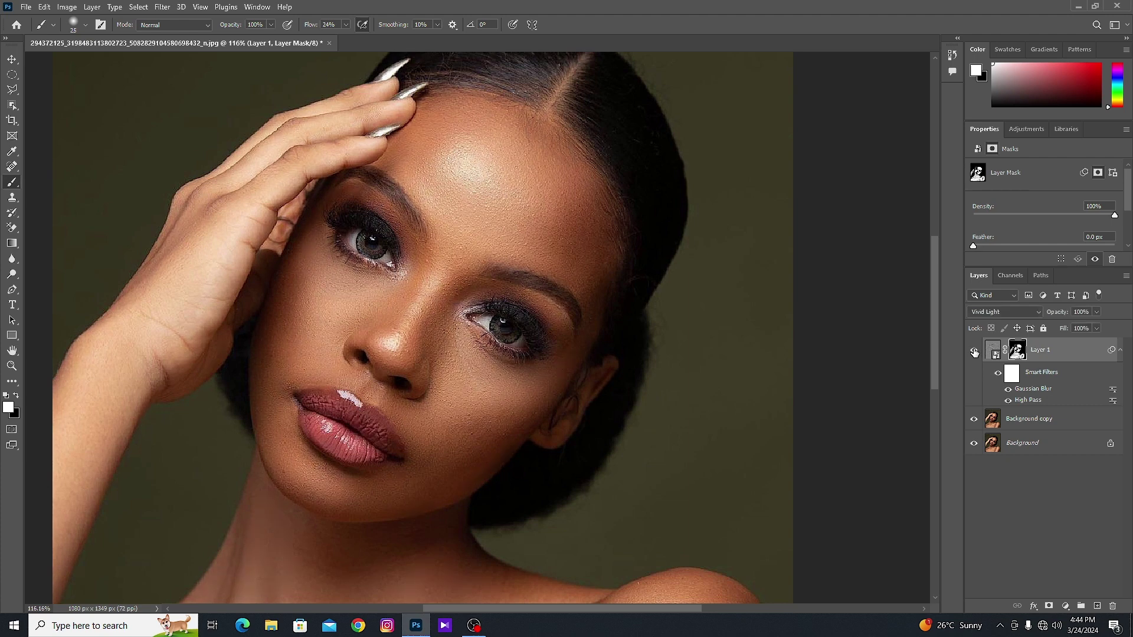
pyautogui.scroll(-2, 330, 331)
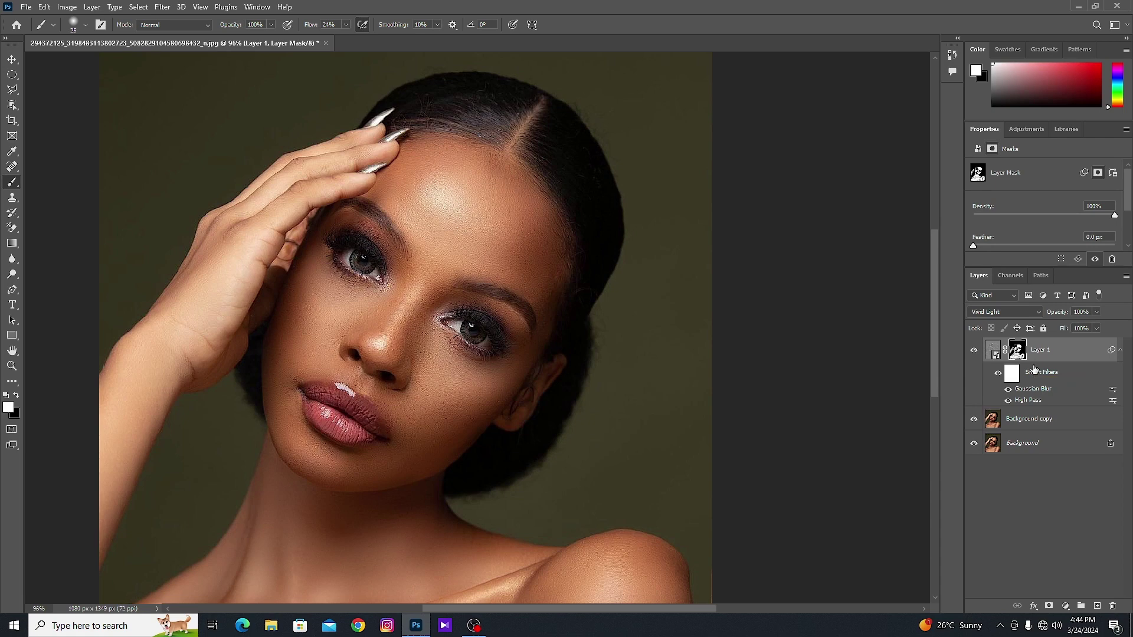
# Stamp all visible layers into a new layer at the top of the stack and convert it to a smart object
pyautogui.hotkey('ctrl', 'shift', 'alt', 'e')
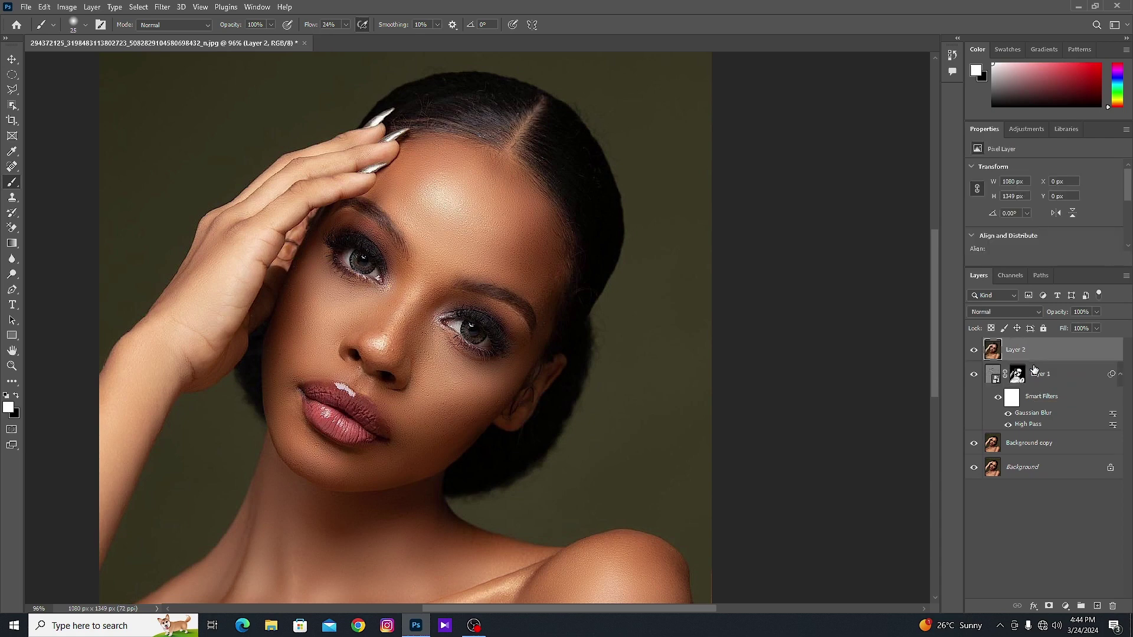
pyautogui.rightClick(1036, 348)
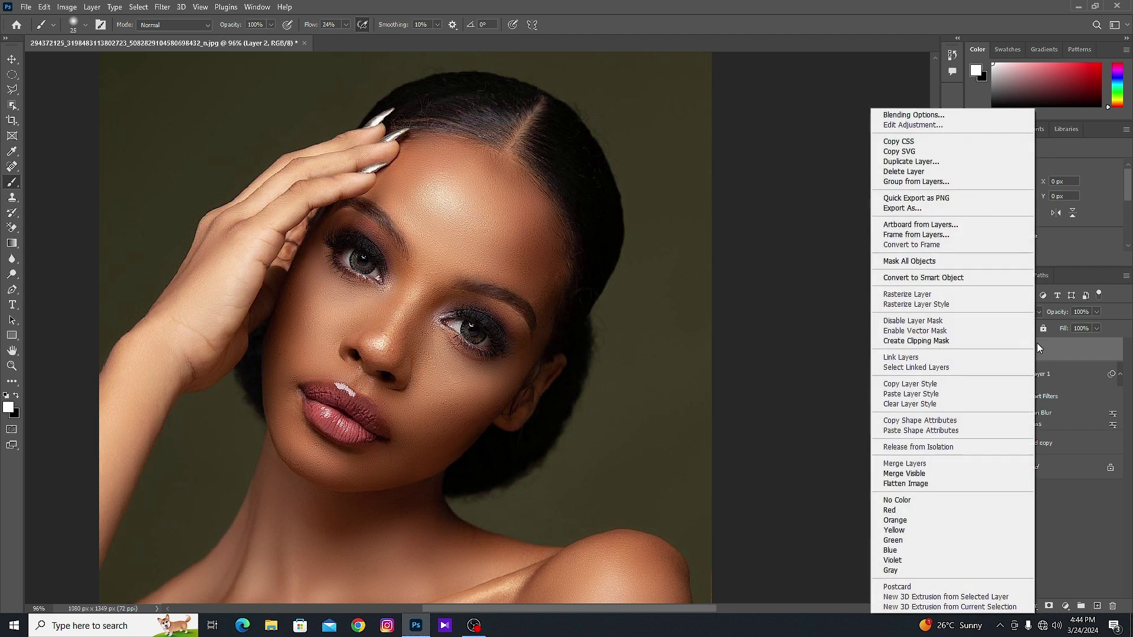
pyautogui.click(924, 282)
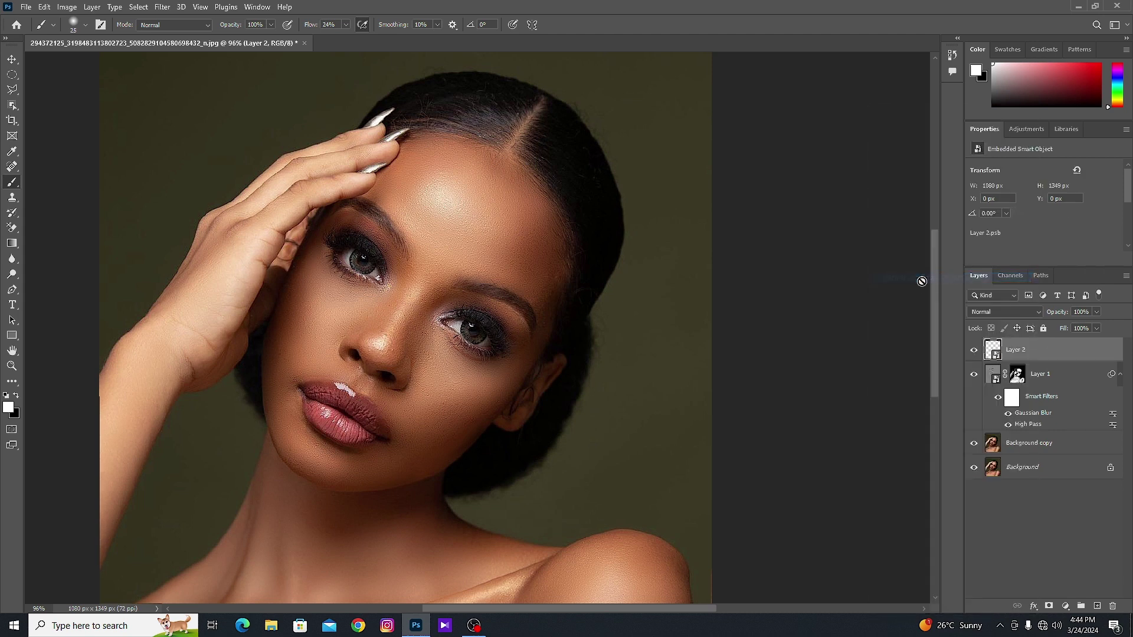
# Start the Camera Raw filter on Layer 2 and set Texture to -29, Clarity to +3 and Saturation to +5
pyautogui.click(161, 8)
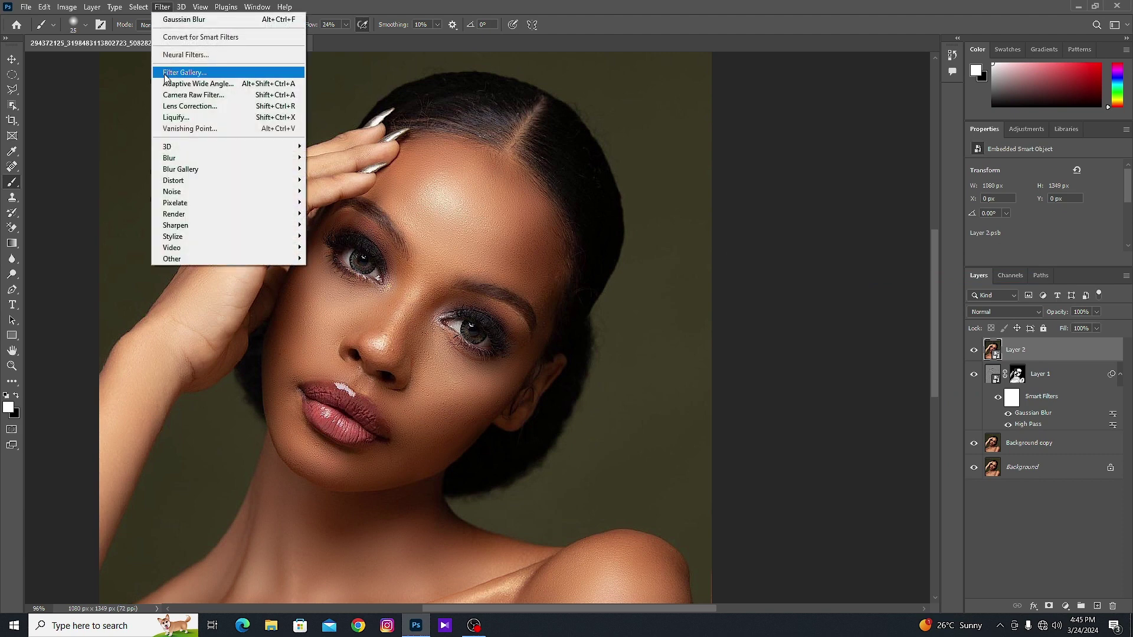
pyautogui.click(181, 101)
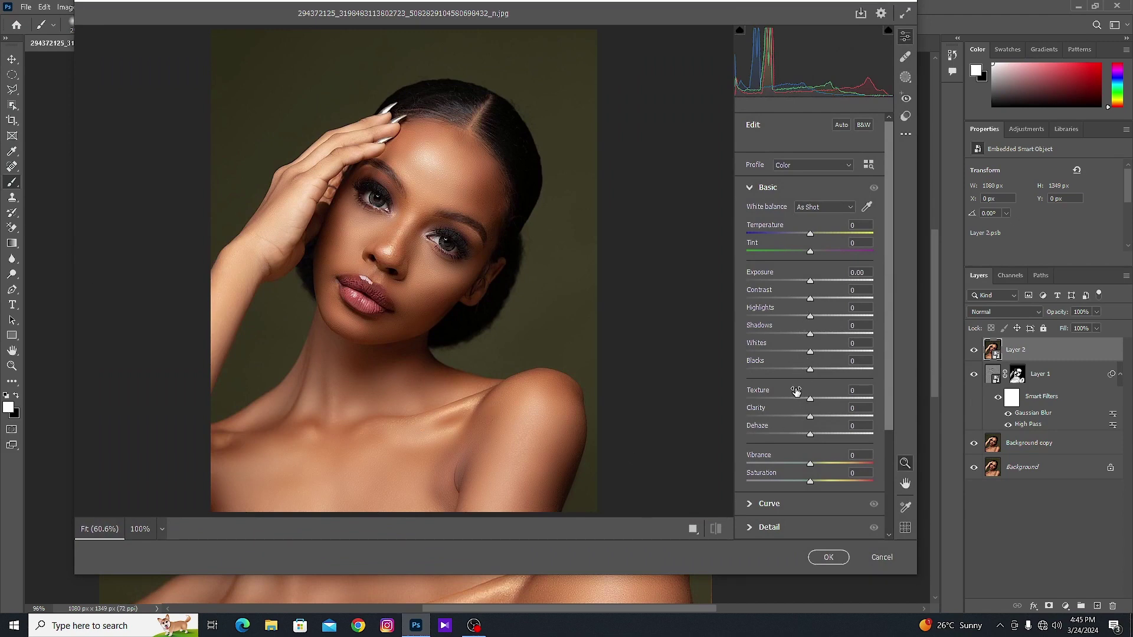
pyautogui.moveTo(809, 399); pyautogui.dragTo(793, 401)
pyautogui.moveTo(809, 413); pyautogui.dragTo(810, 413)
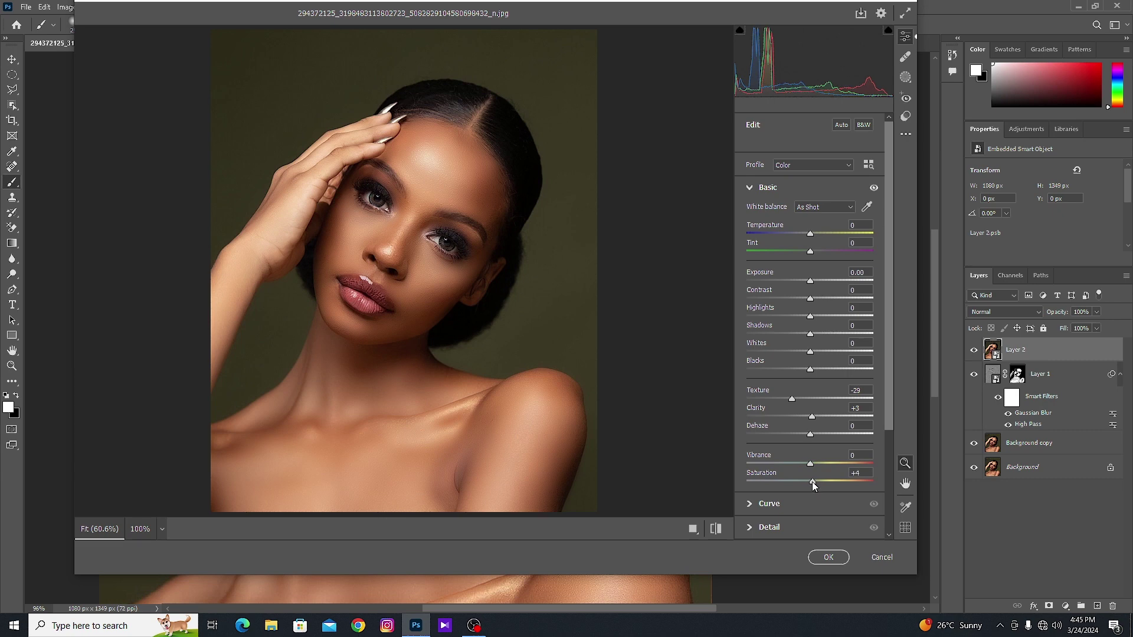
pyautogui.moveTo(813, 485); pyautogui.dragTo(814, 485)
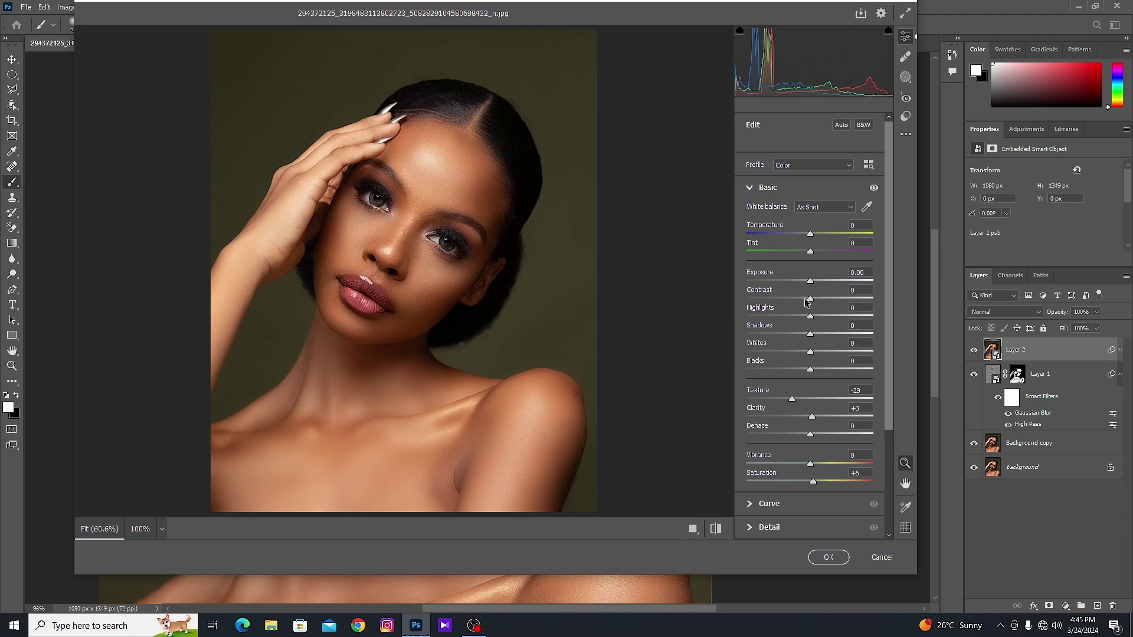
# Set Contrast to +2 and Exposure to +0.15, apply the Camera Raw filter, and compare the portrait with Layer 2 hidden and shown
pyautogui.moveTo(811, 299); pyautogui.dragTo(813, 299)
pyautogui.moveTo(813, 285); pyautogui.dragTo(816, 289)
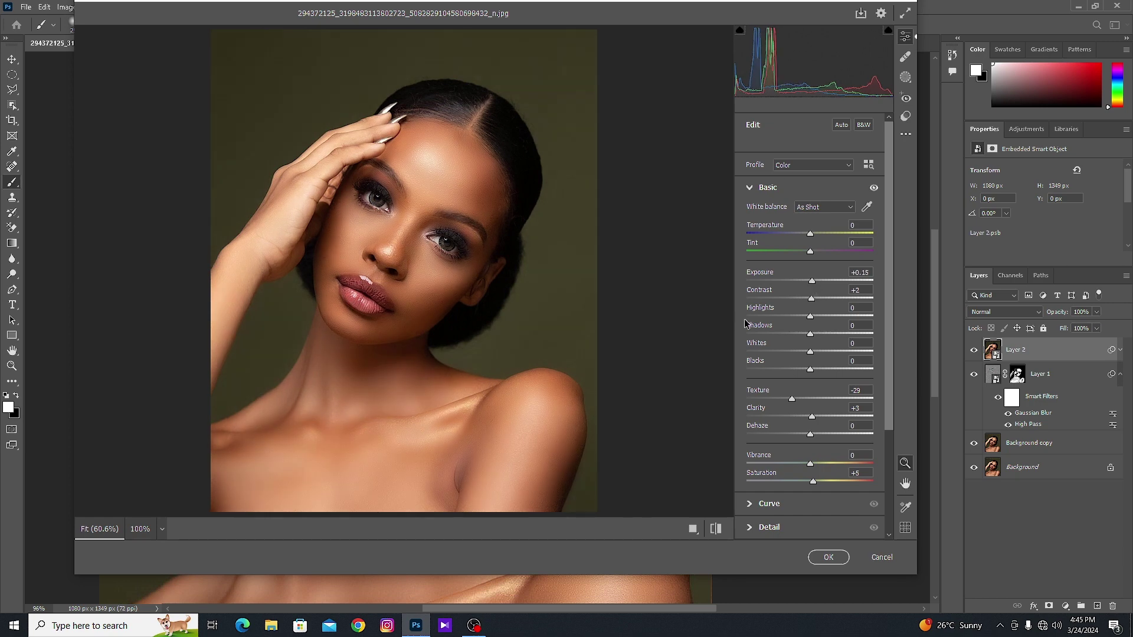
pyautogui.click(828, 557)
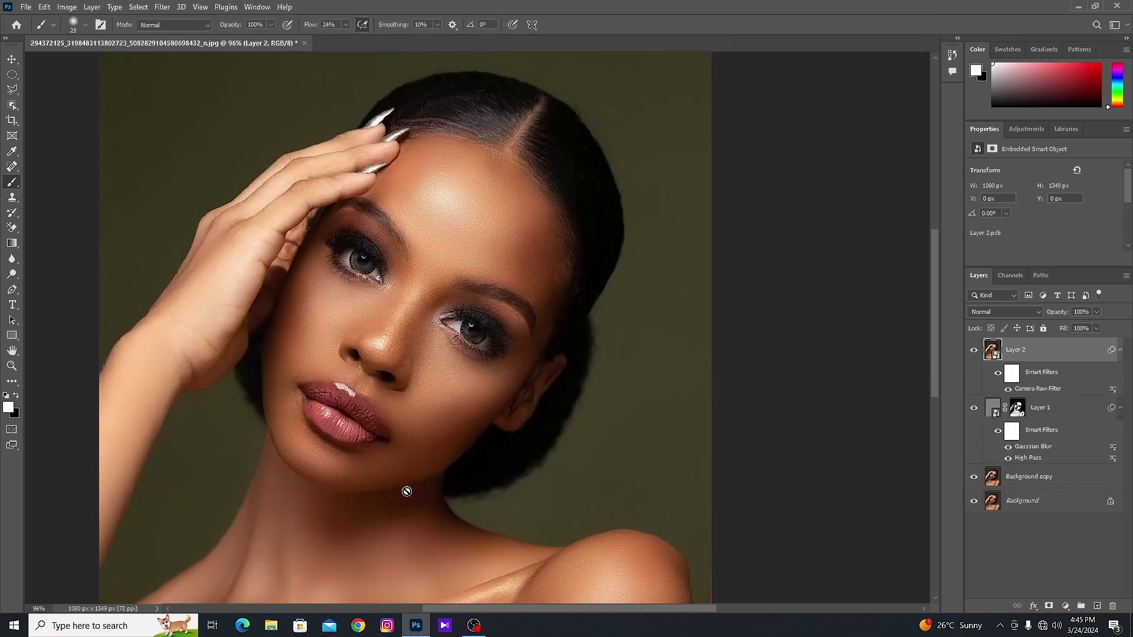
pyautogui.click(974, 352)
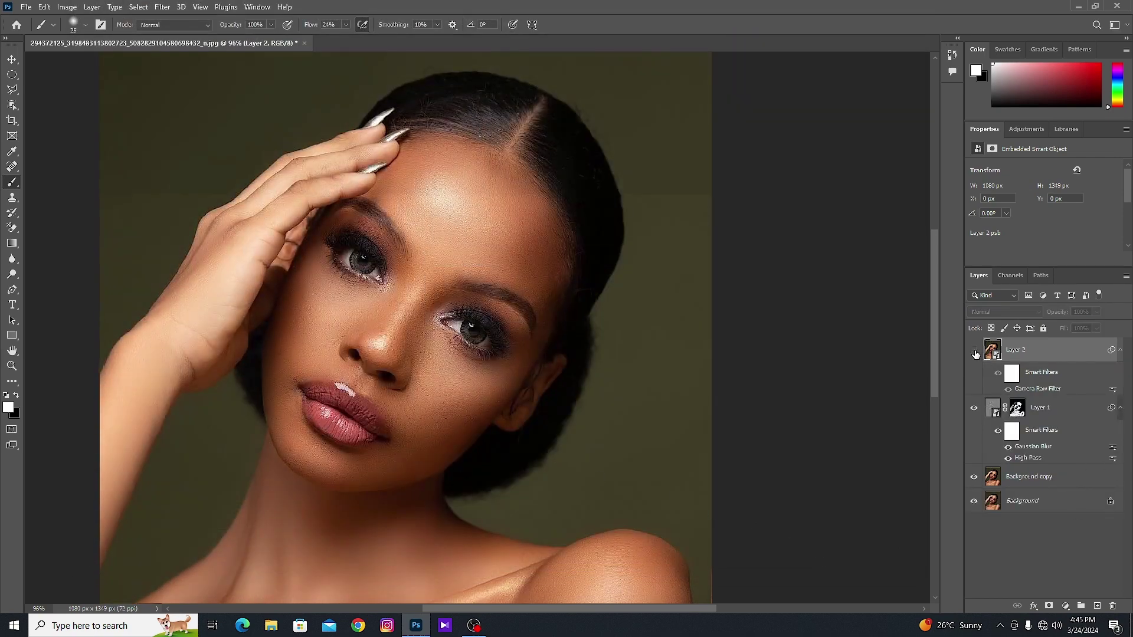
pyautogui.click(974, 351)
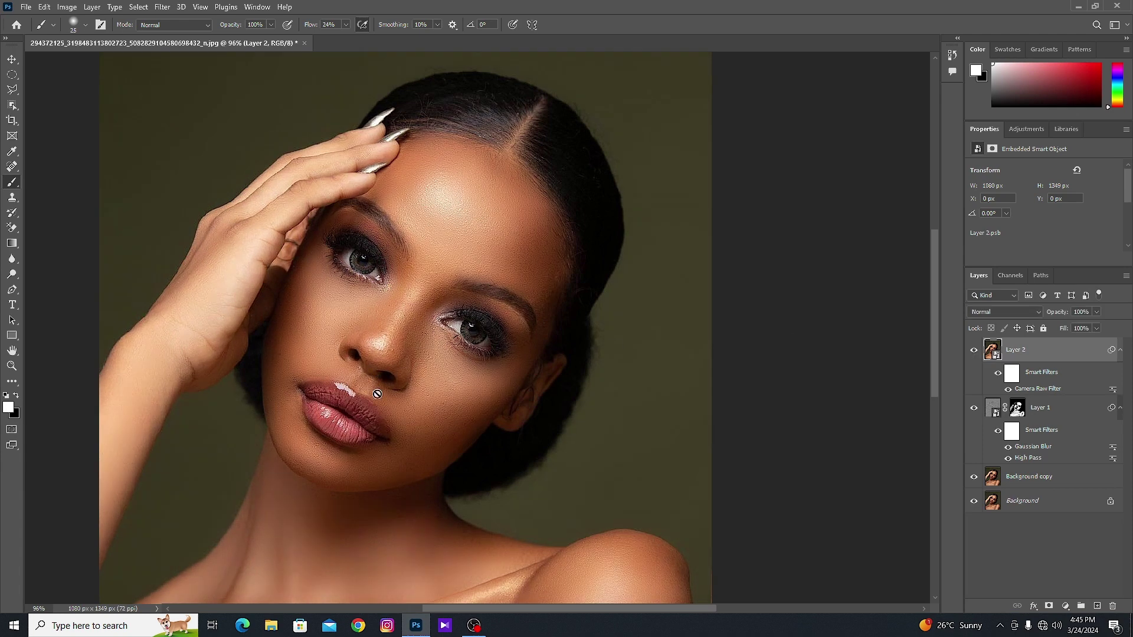
# Add a Color Lookup adjustment layer above Layer 2 and load the 3D LUT file DTS Powerful Tonning.cube
pyautogui.click(1066, 607)
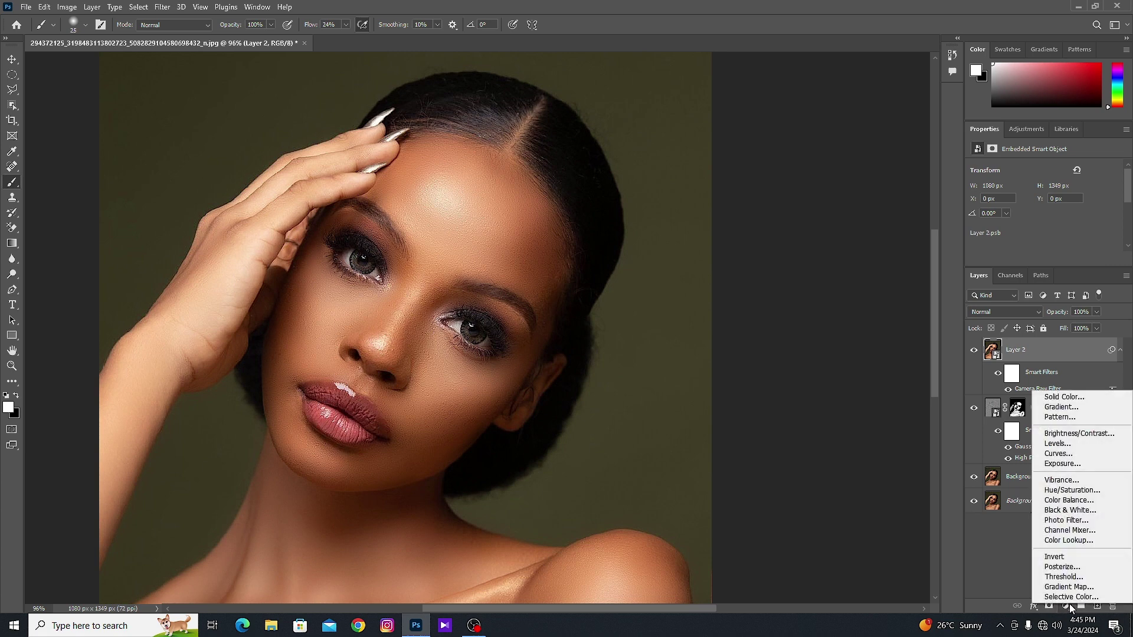
pyautogui.click(1072, 543)
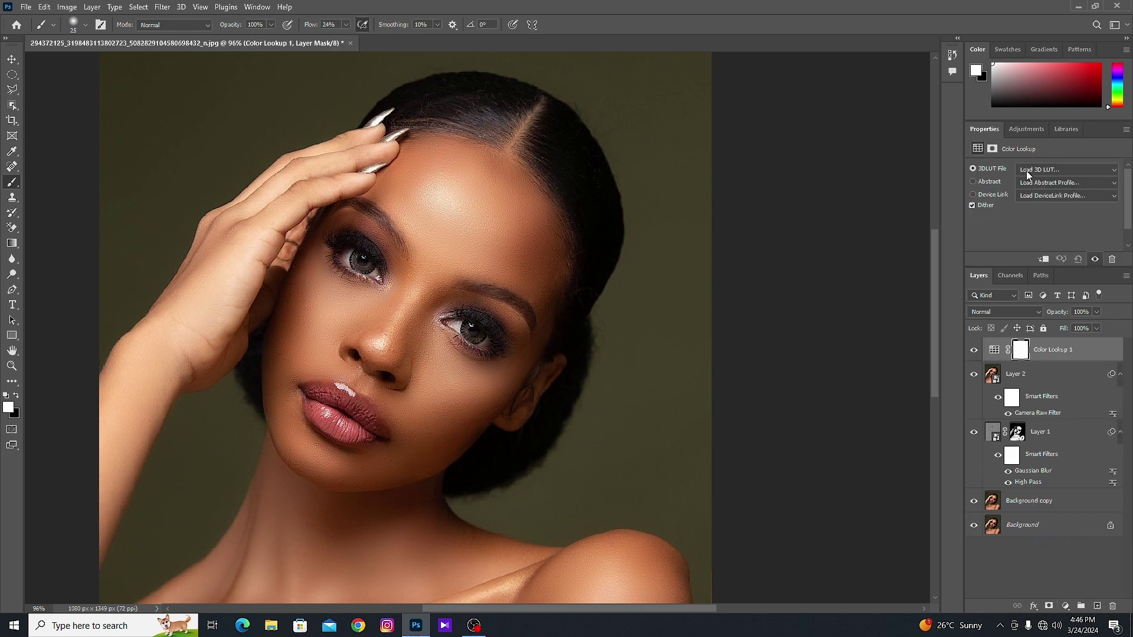
pyautogui.click(1027, 171)
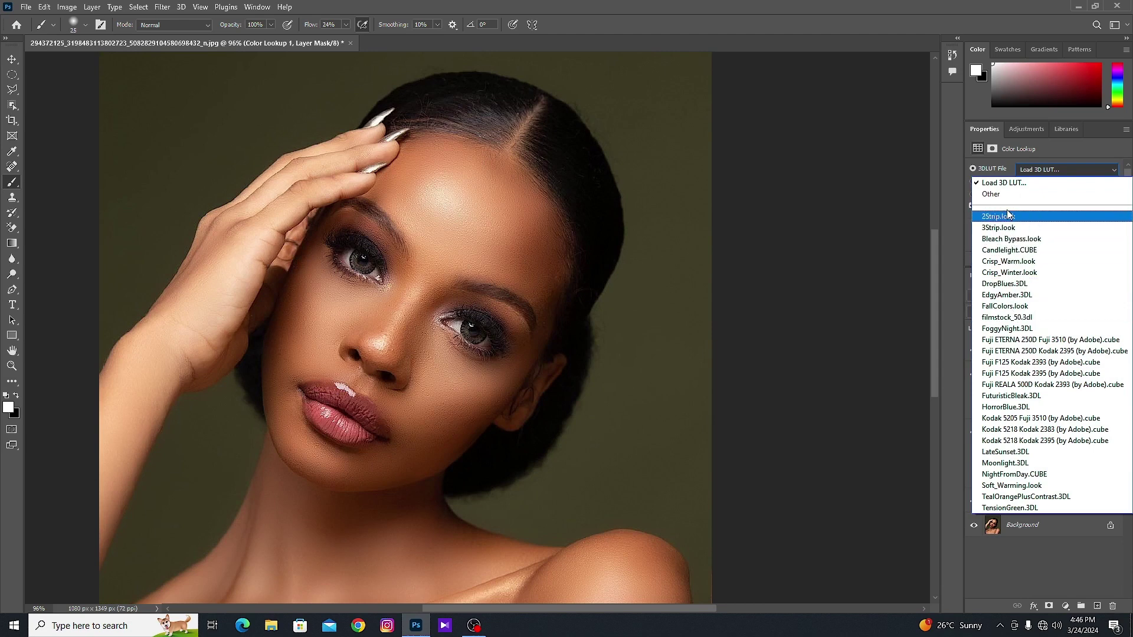
pyautogui.click(1004, 183)
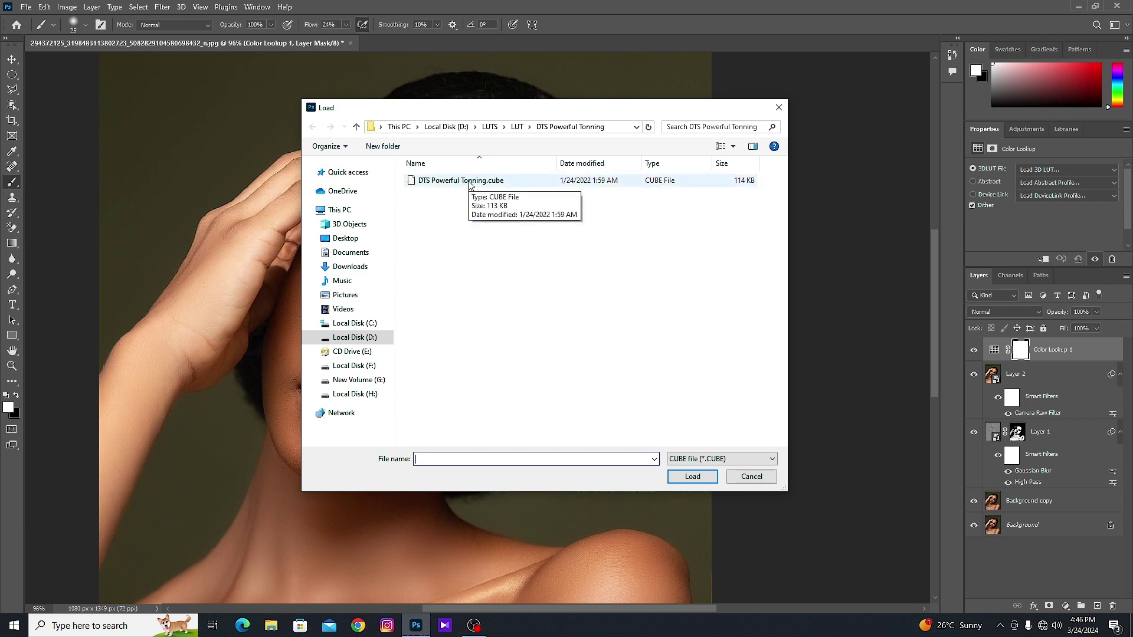
pyautogui.click(445, 184)
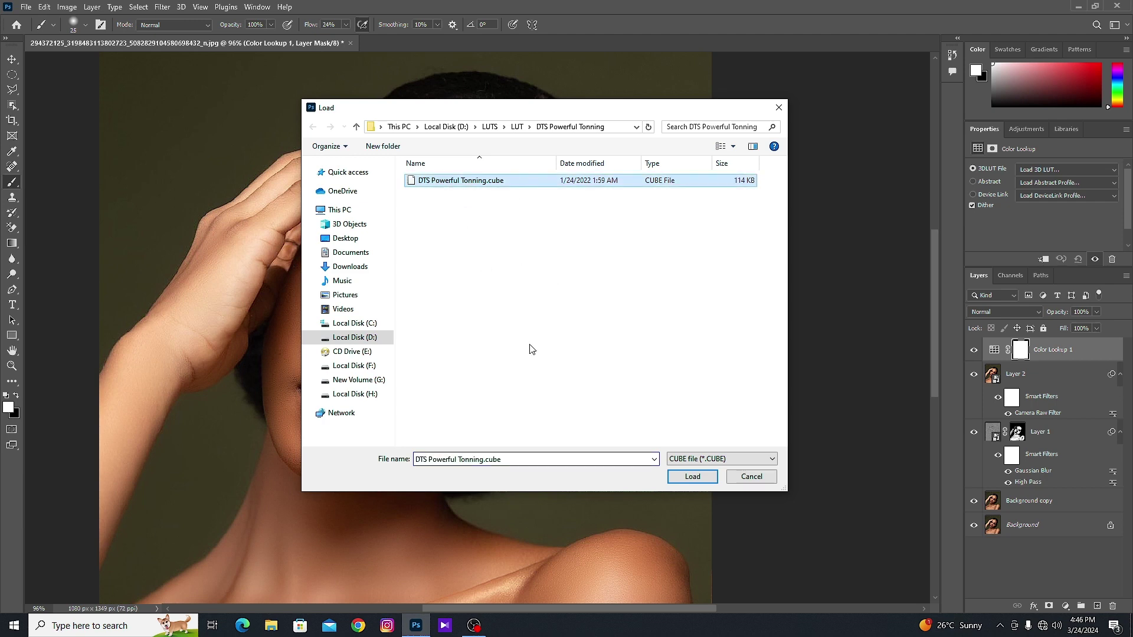
pyautogui.click(692, 476)
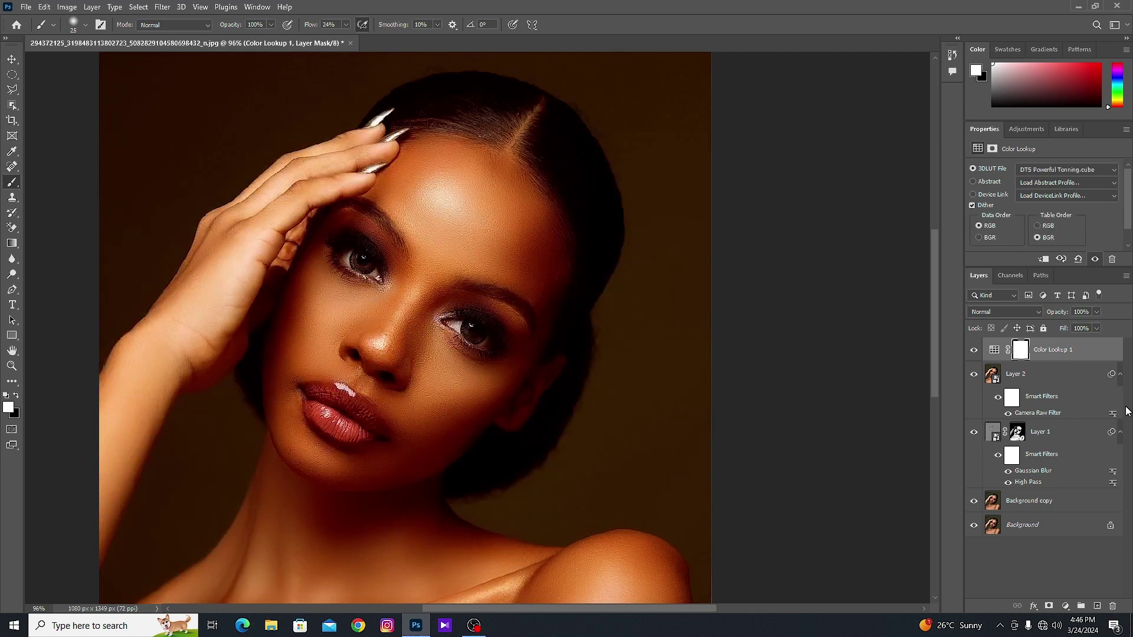
# Reduce the Color Lookup 1 layer's opacity to 35%
pyautogui.click(1097, 312)
pyautogui.moveTo(1074, 327); pyautogui.dragTo(1062, 327)
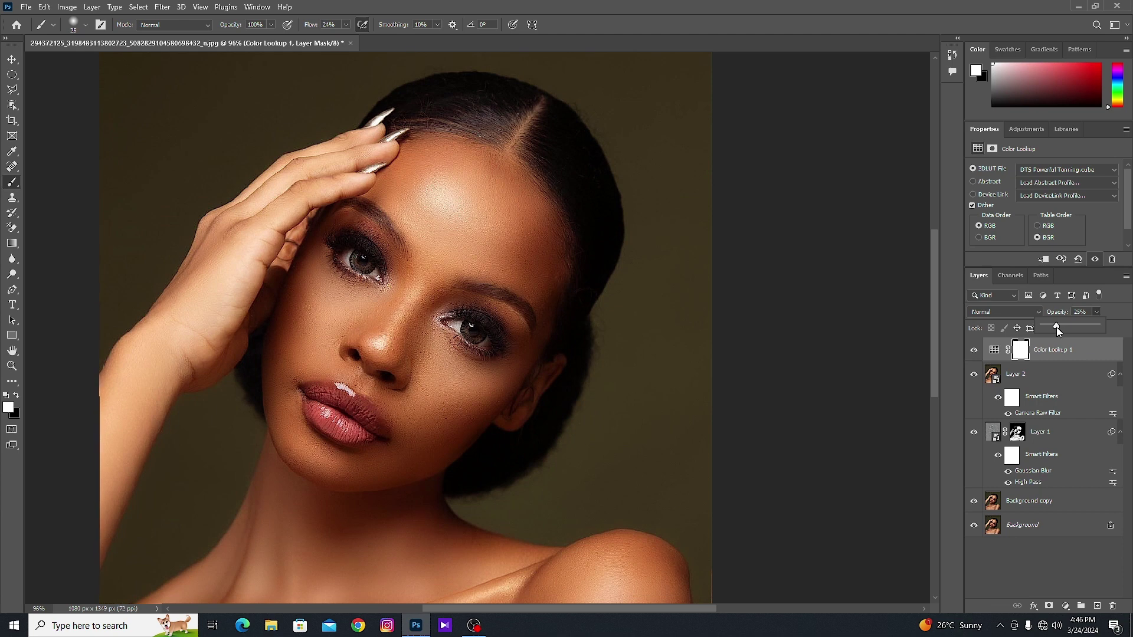
pyautogui.moveTo(1056, 327); pyautogui.dragTo(1061, 327)
# Paint black at 100% flow on Color Lookup 1's mask over the lips and eyes at 55 px and the eyebrow at 34 px
pyautogui.click(1022, 351)
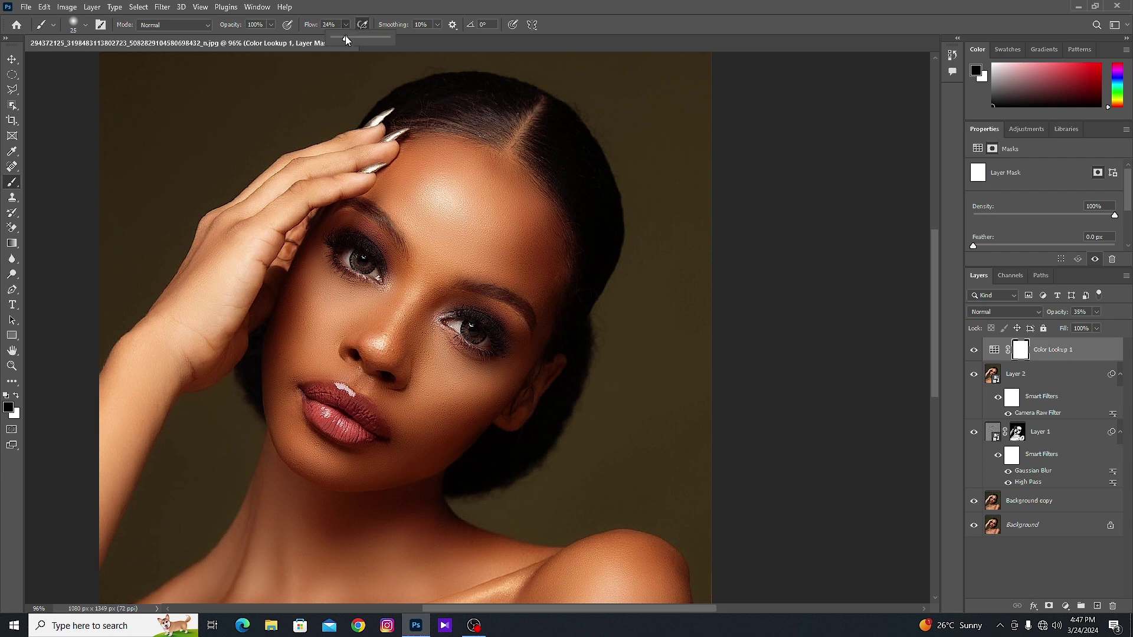
pyautogui.click(85, 25)
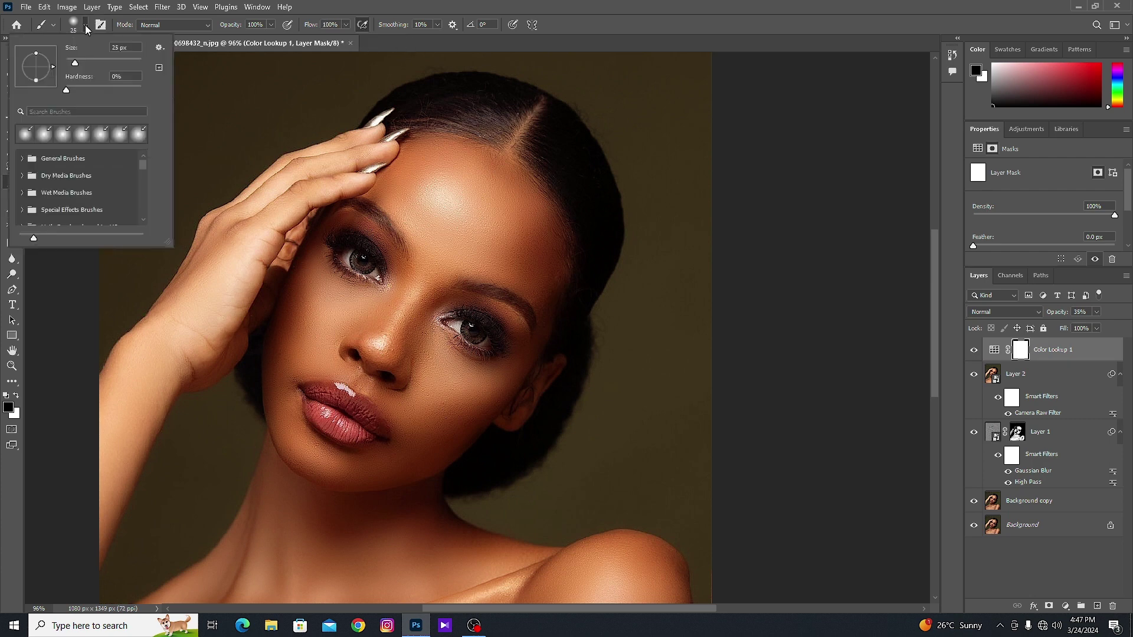
pyautogui.click(87, 60)
pyautogui.moveTo(324, 399)
pyautogui.mouseDown()
pyautogui.moveTo(350, 429)
pyautogui.moveTo(319, 402)
pyautogui.moveTo(328, 427)
pyautogui.moveTo(319, 404)
pyautogui.moveTo(347, 402)
pyautogui.moveTo(370, 429)
pyautogui.moveTo(346, 395)
pyautogui.moveTo(312, 394)
pyautogui.moveTo(333, 419)
pyautogui.moveTo(374, 433)
pyautogui.moveTo(342, 431)
pyautogui.moveTo(314, 410)
pyautogui.moveTo(345, 429)
pyautogui.moveTo(369, 418)
pyautogui.moveTo(335, 394)
pyautogui.moveTo(308, 397)
pyautogui.moveTo(364, 429)
pyautogui.mouseUp()
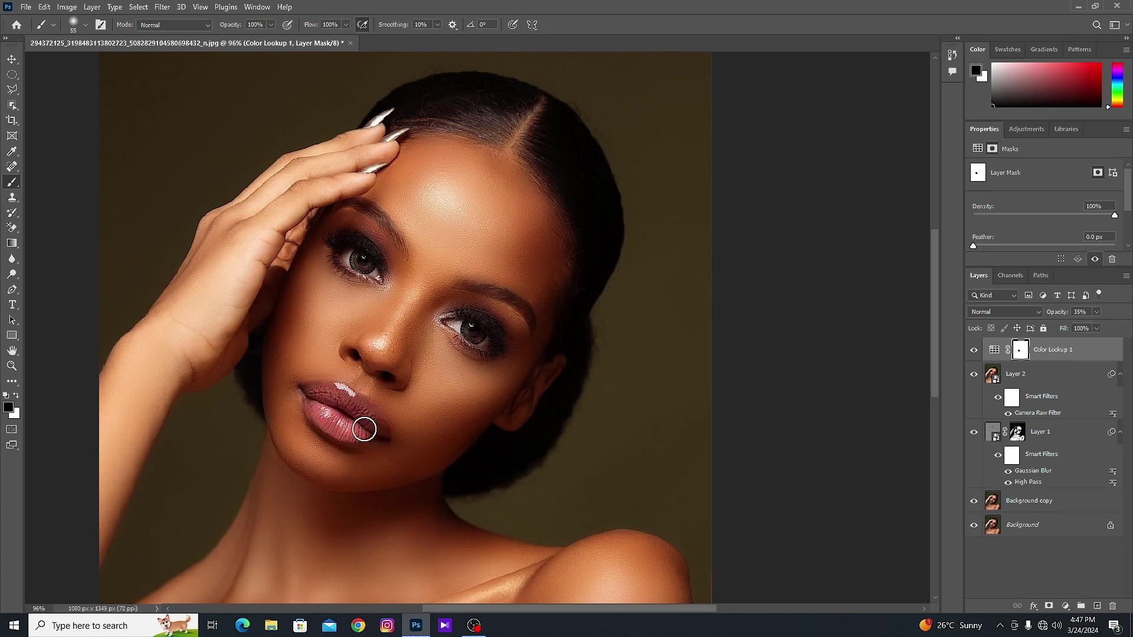
pyautogui.moveTo(346, 237)
pyautogui.mouseDown()
pyautogui.moveTo(376, 279)
pyautogui.moveTo(328, 241)
pyautogui.moveTo(376, 262)
pyautogui.moveTo(377, 278)
pyautogui.mouseUp()
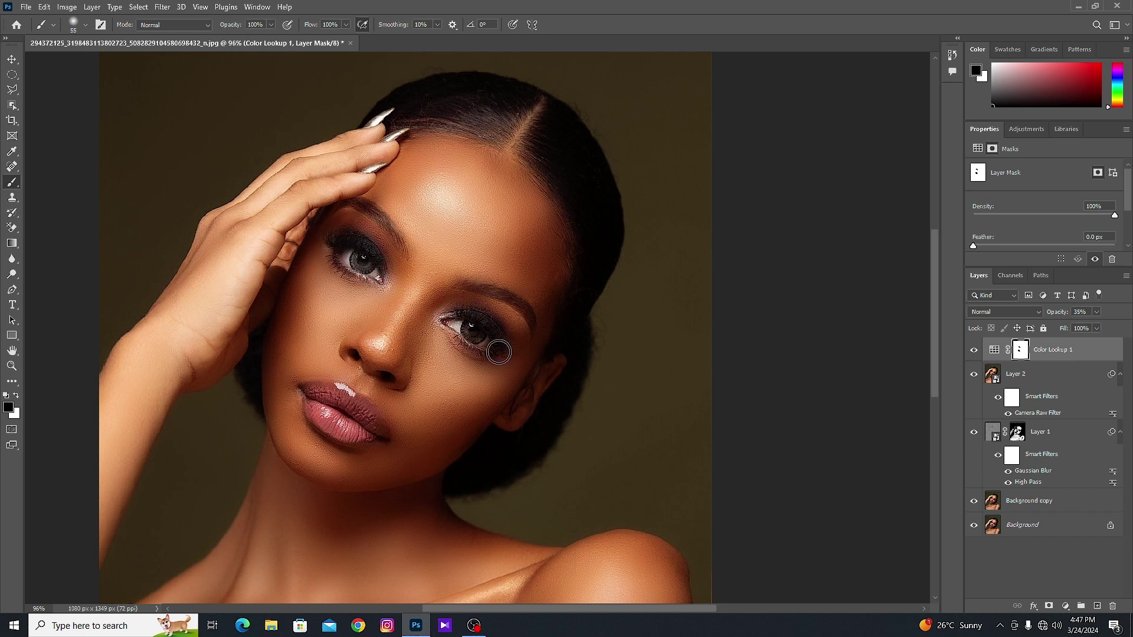
pyautogui.moveTo(499, 352)
pyautogui.mouseDown()
pyautogui.moveTo(463, 323)
pyautogui.moveTo(492, 349)
pyautogui.moveTo(489, 329)
pyautogui.moveTo(461, 323)
pyautogui.moveTo(454, 333)
pyautogui.moveTo(503, 344)
pyautogui.moveTo(480, 319)
pyautogui.moveTo(454, 320)
pyautogui.moveTo(486, 349)
pyautogui.moveTo(498, 340)
pyautogui.moveTo(466, 318)
pyautogui.mouseUp()
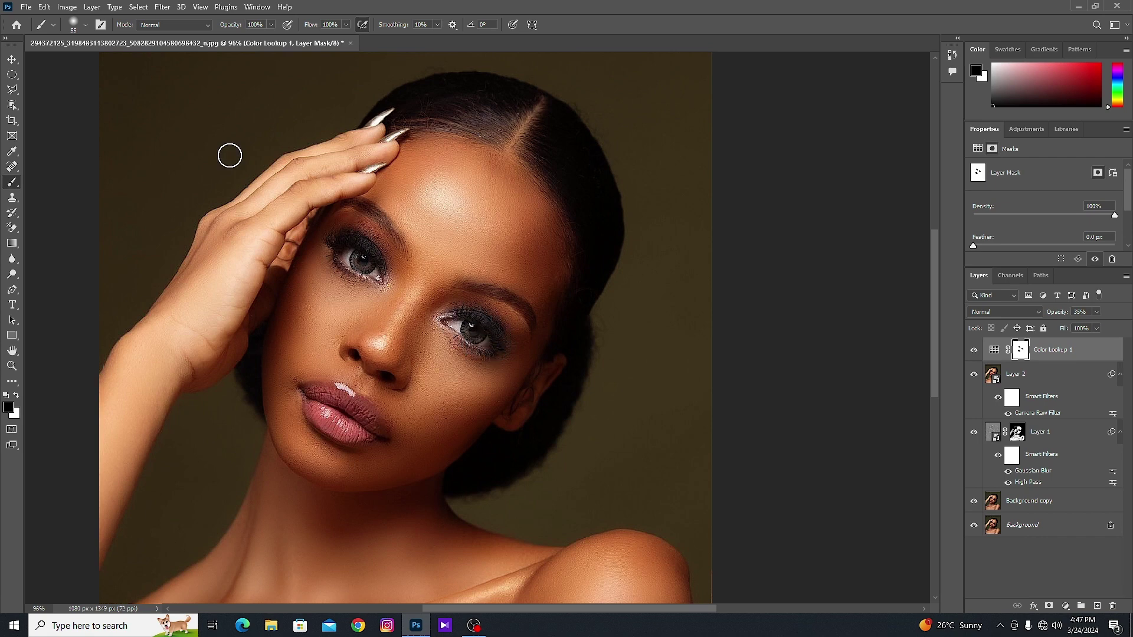
pyautogui.click(86, 28)
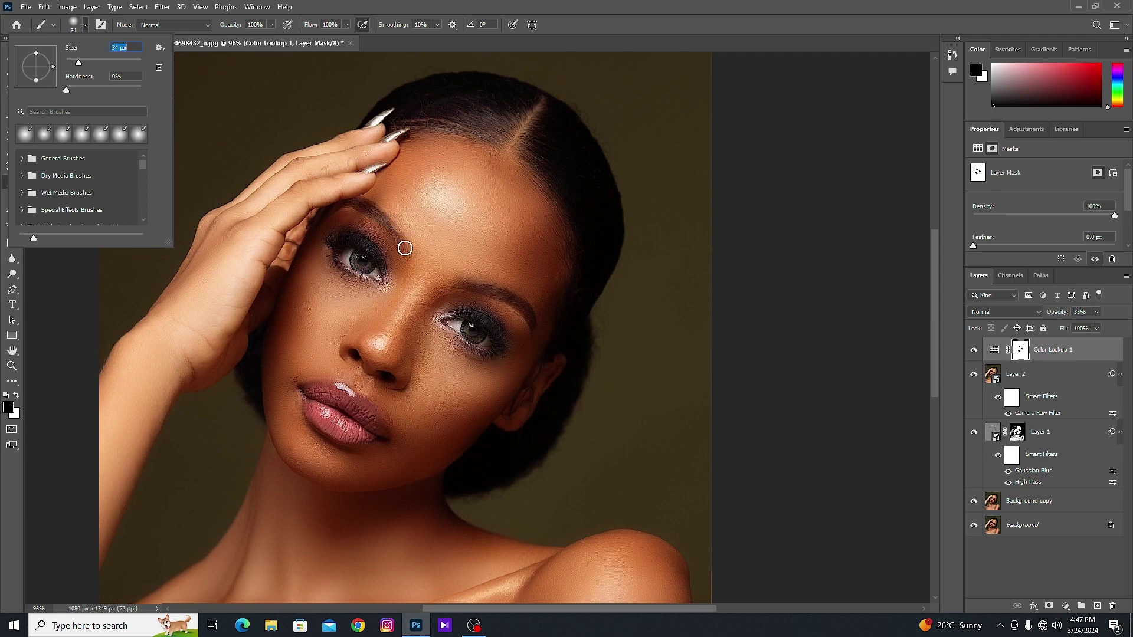
pyautogui.moveTo(405, 248); pyautogui.dragTo(379, 213)
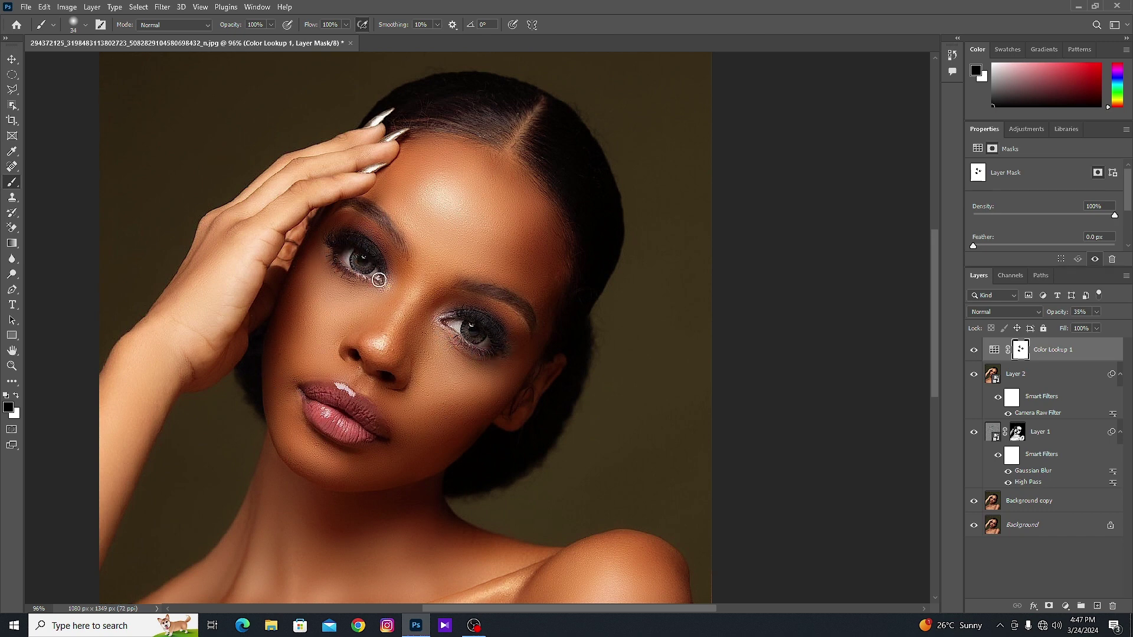
# Enlarge the brush to 83 px and paint black on Color Lookup 1's mask over the hair and the olive background
pyautogui.click(85, 25)
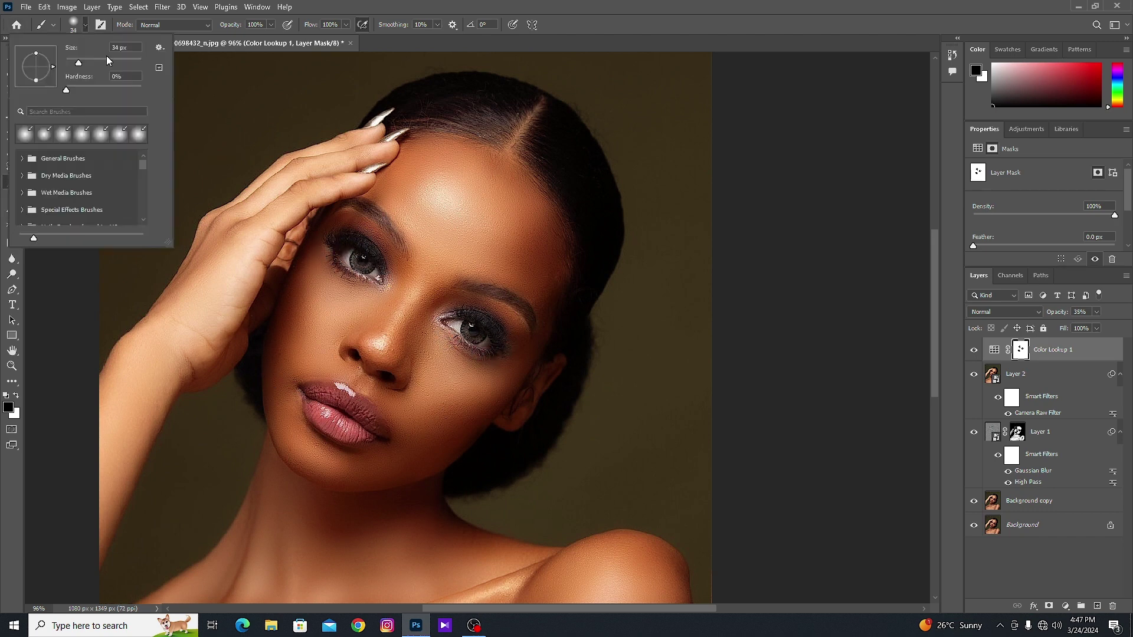
pyautogui.click(97, 61)
pyautogui.click(491, 127)
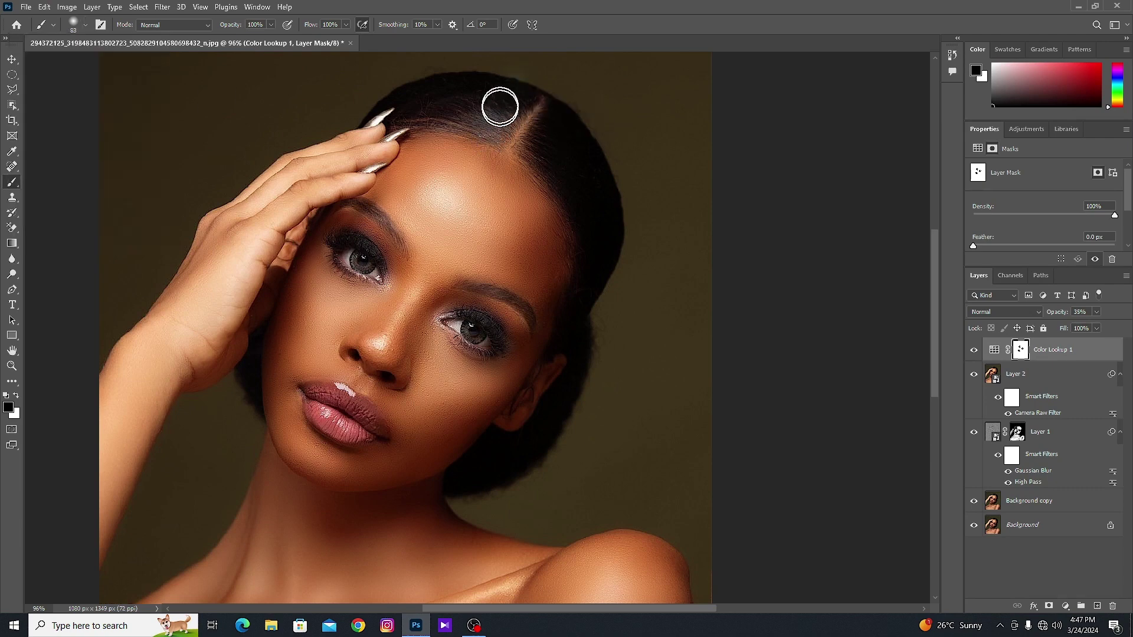
pyautogui.moveTo(405, 108)
pyautogui.mouseDown()
pyautogui.moveTo(445, 83)
pyautogui.moveTo(511, 86)
pyautogui.mouseUp()
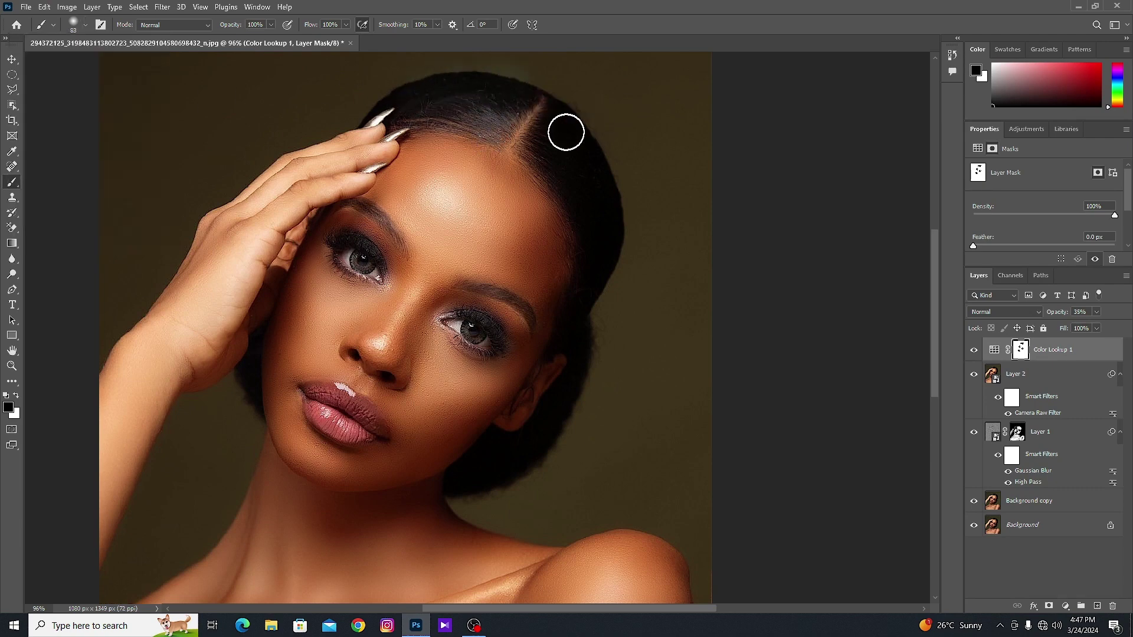
pyautogui.moveTo(566, 132)
pyautogui.mouseDown()
pyautogui.moveTo(560, 144)
pyautogui.moveTo(597, 201)
pyautogui.moveTo(603, 265)
pyautogui.moveTo(589, 301)
pyautogui.moveTo(660, 234)
pyautogui.moveTo(710, 63)
pyautogui.moveTo(663, 323)
pyautogui.moveTo(623, 37)
pyautogui.moveTo(567, 77)
pyautogui.moveTo(484, 99)
pyautogui.moveTo(554, 58)
pyautogui.moveTo(702, 57)
pyautogui.moveTo(638, 629)
pyautogui.moveTo(644, 370)
pyautogui.mouseUp()
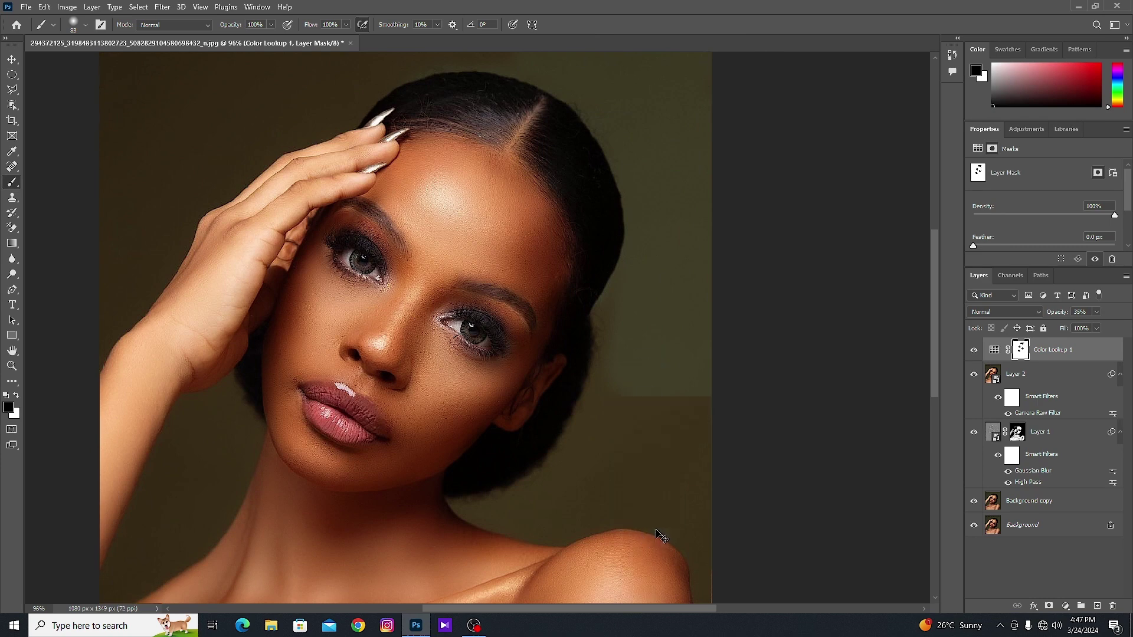
pyautogui.hotkey('ctrl', 'z')
pyautogui.moveTo(552, 512)
pyautogui.mouseDown()
pyautogui.moveTo(461, 502)
pyautogui.moveTo(564, 523)
pyautogui.moveTo(628, 495)
pyautogui.moveTo(541, 530)
pyautogui.moveTo(651, 508)
pyautogui.moveTo(690, 552)
pyautogui.moveTo(701, 599)
pyautogui.moveTo(694, 394)
pyautogui.moveTo(707, 518)
pyautogui.moveTo(674, 322)
pyautogui.moveTo(652, 349)
pyautogui.moveTo(624, 505)
pyautogui.moveTo(564, 522)
pyautogui.moveTo(550, 490)
pyautogui.moveTo(630, 363)
pyautogui.moveTo(584, 469)
pyautogui.moveTo(533, 503)
pyautogui.moveTo(512, 503)
pyautogui.moveTo(559, 469)
pyautogui.moveTo(486, 508)
pyautogui.moveTo(515, 443)
pyautogui.moveTo(467, 480)
pyautogui.moveTo(540, 431)
pyautogui.moveTo(585, 368)
pyautogui.moveTo(582, 304)
pyautogui.moveTo(572, 323)
pyautogui.moveTo(572, 332)
pyautogui.moveTo(611, 210)
pyautogui.moveTo(618, 390)
pyautogui.moveTo(643, 166)
pyautogui.moveTo(664, 538)
pyautogui.moveTo(708, 239)
pyautogui.moveTo(703, 304)
pyautogui.moveTo(682, 79)
pyautogui.moveTo(677, 287)
pyautogui.moveTo(623, 237)
pyautogui.moveTo(584, 4)
pyautogui.moveTo(628, 106)
pyautogui.moveTo(679, 26)
pyautogui.moveTo(684, 102)
pyautogui.moveTo(705, 103)
pyautogui.moveTo(529, 59)
pyautogui.moveTo(480, 70)
pyautogui.moveTo(637, 87)
pyautogui.moveTo(542, 96)
pyautogui.moveTo(574, 88)
pyautogui.moveTo(363, 71)
pyautogui.moveTo(461, 52)
pyautogui.moveTo(345, 59)
pyautogui.moveTo(357, 85)
pyautogui.moveTo(333, 108)
pyautogui.moveTo(397, 82)
pyautogui.moveTo(312, 129)
pyautogui.moveTo(215, 121)
pyautogui.moveTo(295, 124)
pyautogui.moveTo(232, 184)
pyautogui.moveTo(265, 53)
pyautogui.moveTo(104, 99)
pyautogui.moveTo(124, 49)
pyautogui.moveTo(104, 84)
pyautogui.moveTo(164, 62)
pyautogui.moveTo(171, 174)
pyautogui.moveTo(160, 204)
pyautogui.moveTo(220, 169)
pyautogui.moveTo(140, 282)
pyautogui.moveTo(143, 122)
pyautogui.moveTo(126, 163)
pyautogui.moveTo(159, 252)
pyautogui.moveTo(85, 362)
pyautogui.moveTo(261, 83)
pyautogui.moveTo(298, 82)
pyautogui.moveTo(345, 117)
pyautogui.moveTo(184, 195)
pyautogui.moveTo(154, 268)
pyautogui.moveTo(106, 271)
pyautogui.moveTo(93, 259)
pyautogui.moveTo(179, 471)
pyautogui.moveTo(250, 412)
pyautogui.moveTo(240, 389)
pyautogui.moveTo(172, 468)
pyautogui.moveTo(192, 410)
pyautogui.moveTo(115, 586)
pyautogui.moveTo(187, 552)
pyautogui.moveTo(240, 444)
pyautogui.moveTo(213, 463)
pyautogui.moveTo(220, 414)
pyautogui.moveTo(147, 510)
pyautogui.moveTo(140, 561)
pyautogui.moveTo(105, 607)
pyautogui.moveTo(208, 521)
pyautogui.moveTo(246, 440)
pyautogui.moveTo(238, 390)
pyautogui.moveTo(196, 406)
pyautogui.moveTo(164, 455)
pyautogui.moveTo(128, 575)
pyautogui.moveTo(248, 413)
pyautogui.moveTo(221, 397)
pyautogui.moveTo(237, 391)
pyautogui.moveTo(223, 415)
pyautogui.mouseUp()
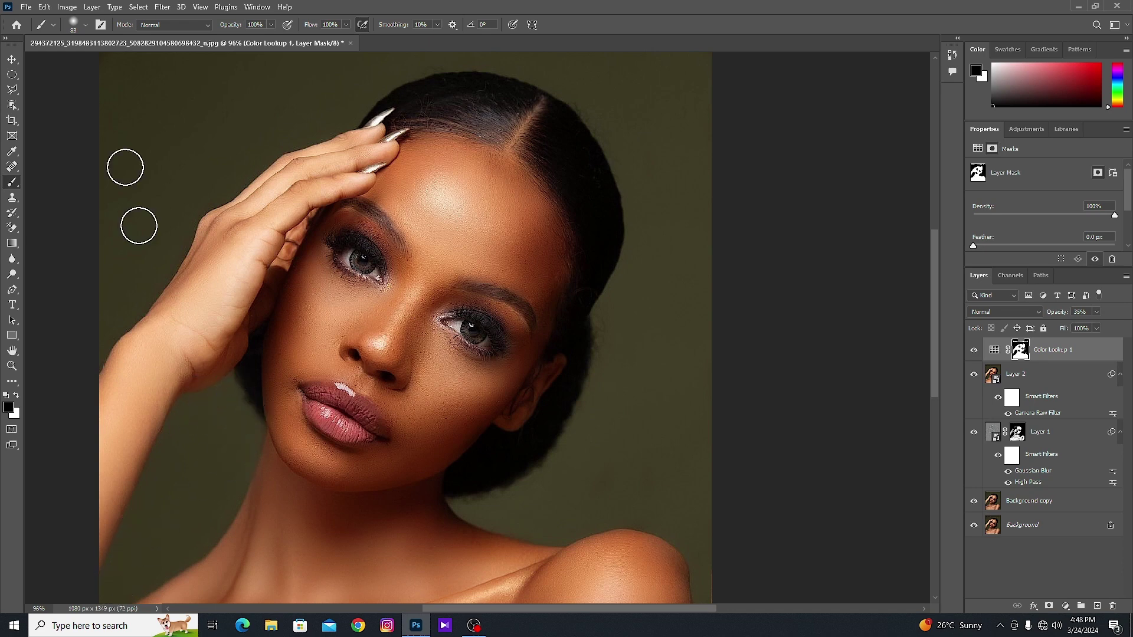
# Reduce the brush to 56 px and mask the remaining toning on the hair below the hand and around the head
pyautogui.click(86, 24)
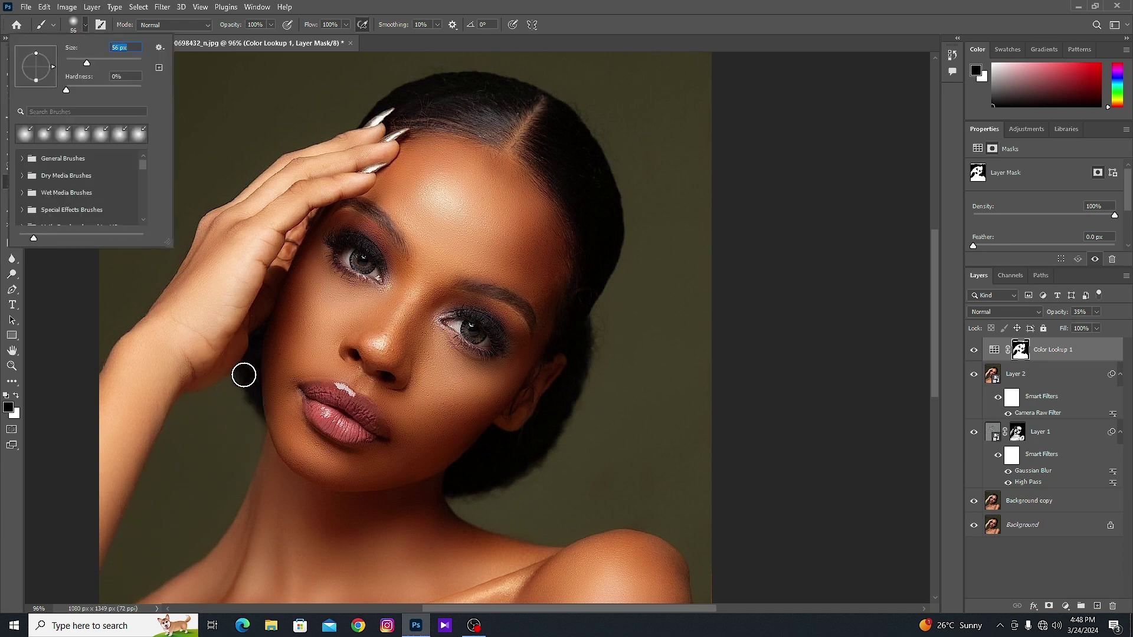
pyautogui.moveTo(244, 375)
pyautogui.mouseDown()
pyautogui.moveTo(237, 424)
pyautogui.moveTo(187, 405)
pyautogui.moveTo(243, 394)
pyautogui.mouseUp()
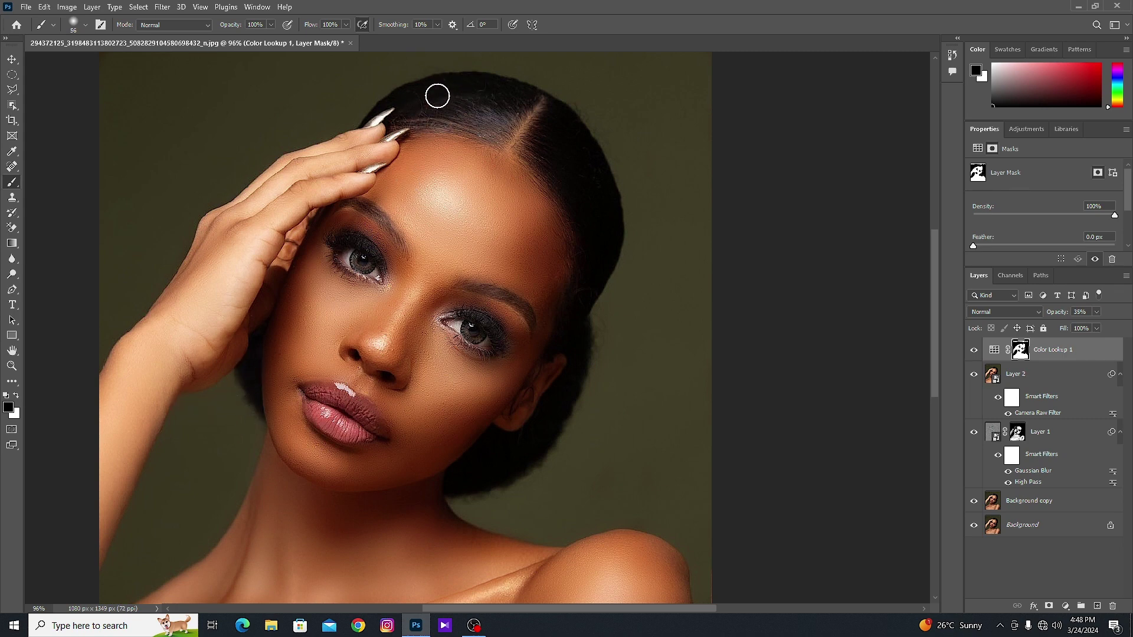
pyautogui.moveTo(407, 93)
pyautogui.mouseDown()
pyautogui.moveTo(398, 117)
pyautogui.moveTo(426, 84)
pyautogui.moveTo(370, 110)
pyautogui.moveTo(393, 109)
pyautogui.moveTo(391, 125)
pyautogui.moveTo(407, 99)
pyautogui.moveTo(486, 81)
pyautogui.moveTo(518, 99)
pyautogui.moveTo(471, 132)
pyautogui.moveTo(475, 109)
pyautogui.moveTo(487, 117)
pyautogui.moveTo(442, 125)
pyautogui.moveTo(553, 150)
pyautogui.moveTo(592, 240)
pyautogui.moveTo(583, 327)
pyautogui.moveTo(542, 439)
pyautogui.moveTo(531, 456)
pyautogui.moveTo(475, 463)
pyautogui.moveTo(462, 482)
pyautogui.moveTo(498, 482)
pyautogui.moveTo(531, 437)
pyautogui.mouseUp()
# Compare the portrait with and without the masked Color Lookup 1 toning
pyautogui.click(974, 352)
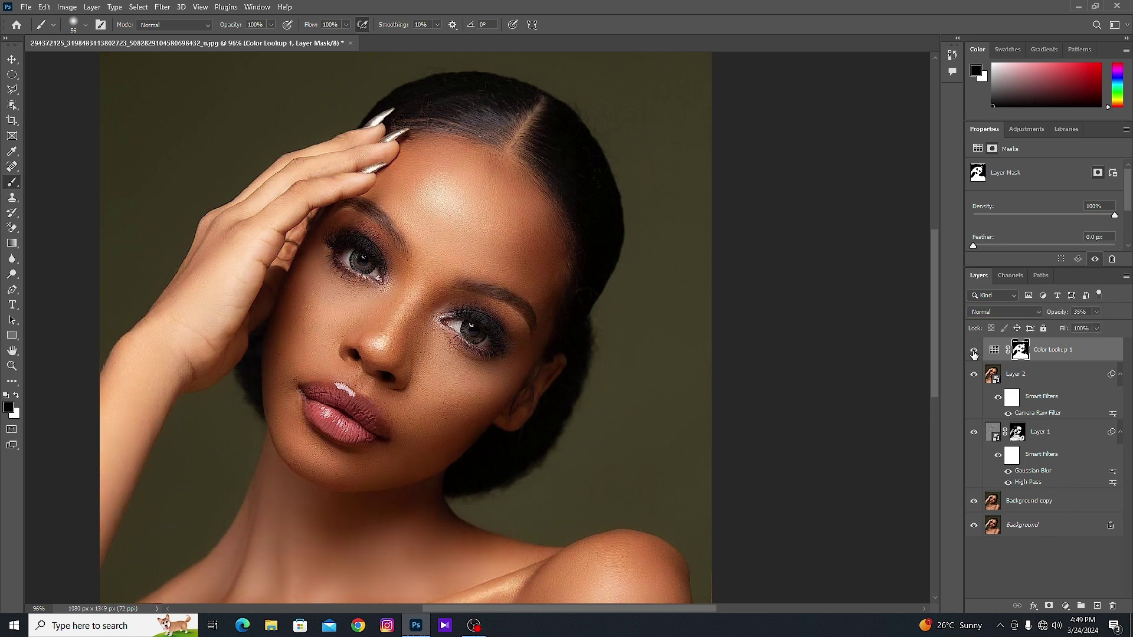
pyautogui.click(974, 353)
pyautogui.click(973, 352)
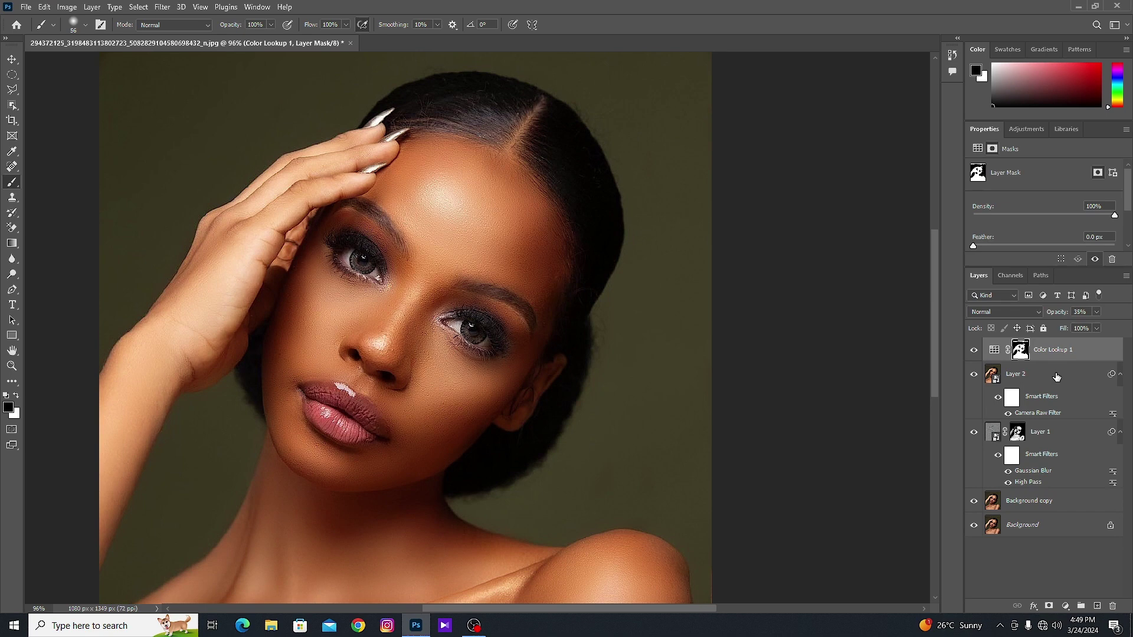
# Stamp all visible layers into a new top layer and run the Sharpening Eyes action from the Detty Eye Actions set
pyautogui.press('x')
pyautogui.hotkey('ctrl', 'shift', 'alt', 'e')
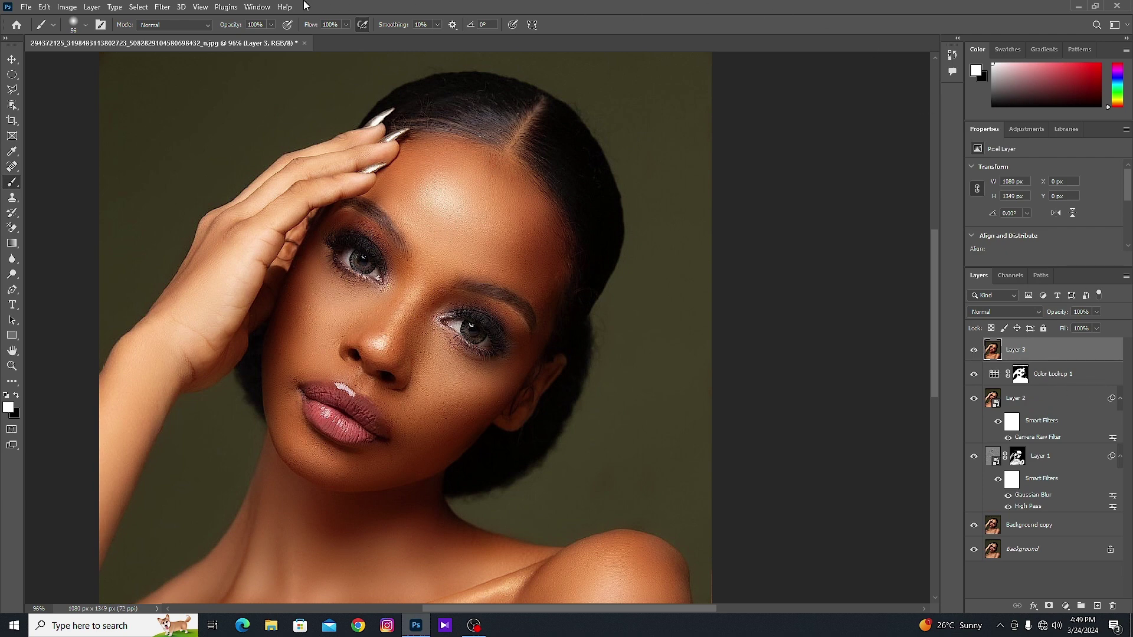
pyautogui.click(258, 8)
pyautogui.click(277, 86)
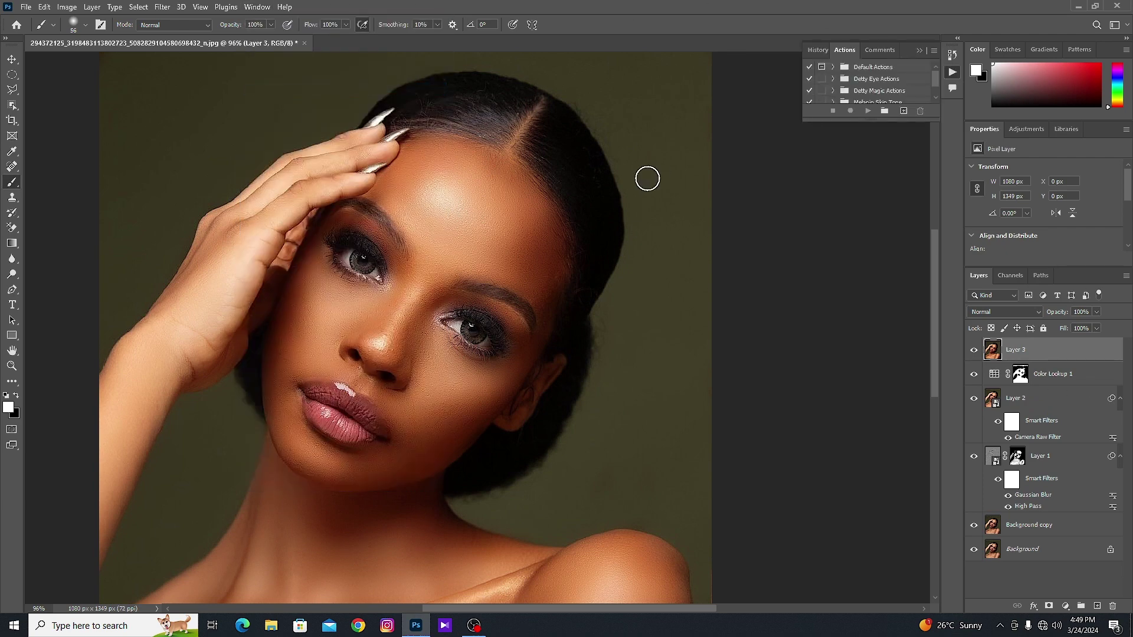
pyautogui.moveTo(884, 122); pyautogui.dragTo(898, 232)
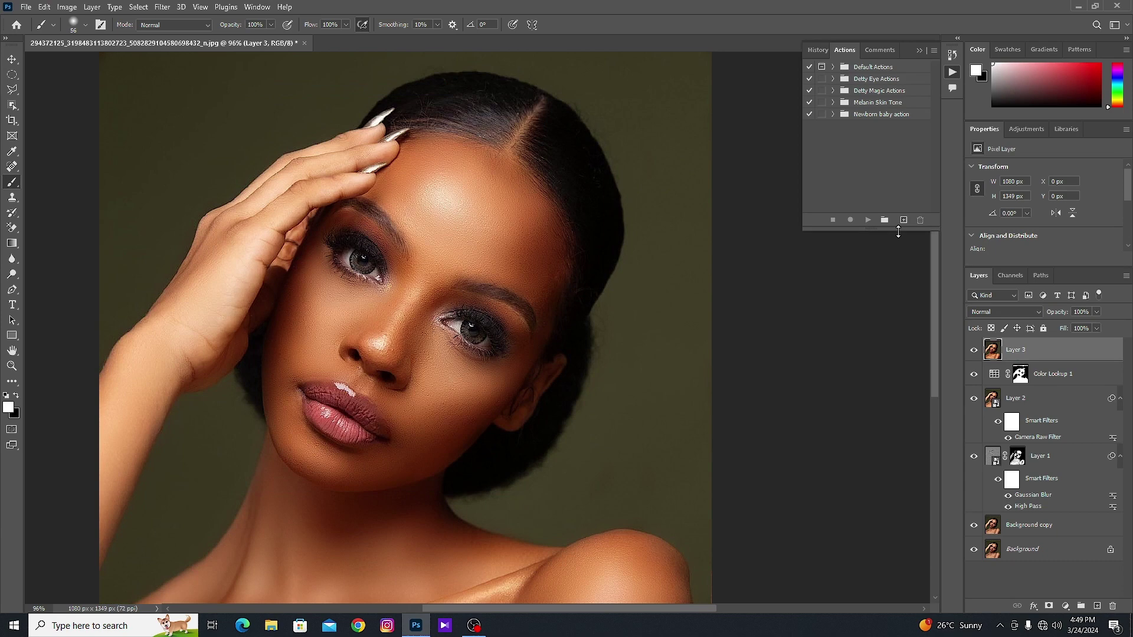
pyautogui.click(849, 79)
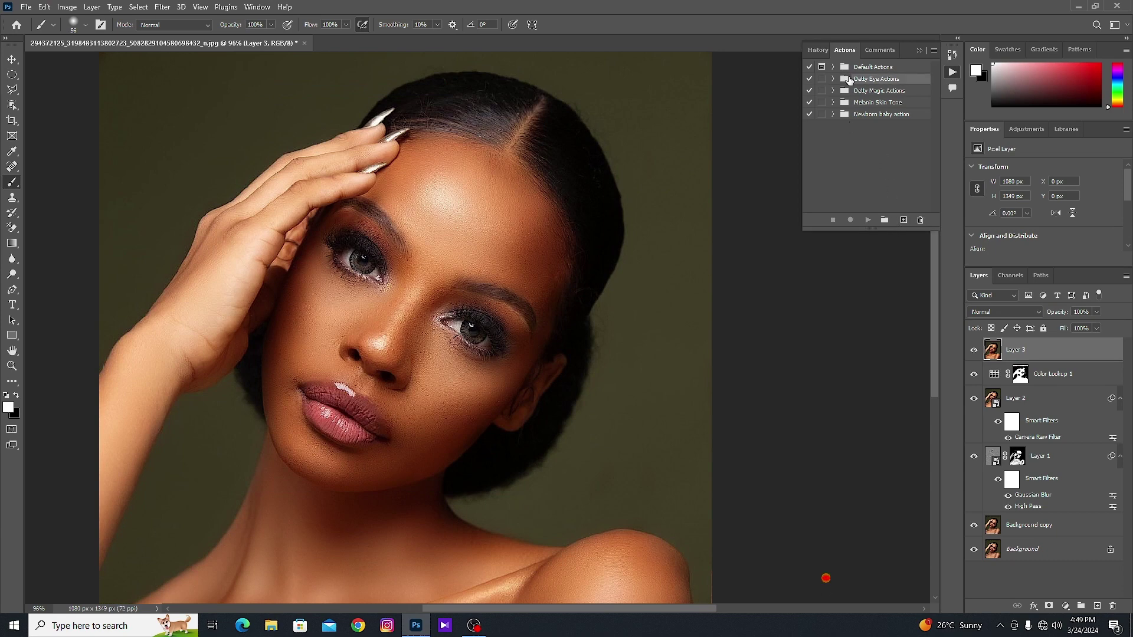
pyautogui.click(832, 79)
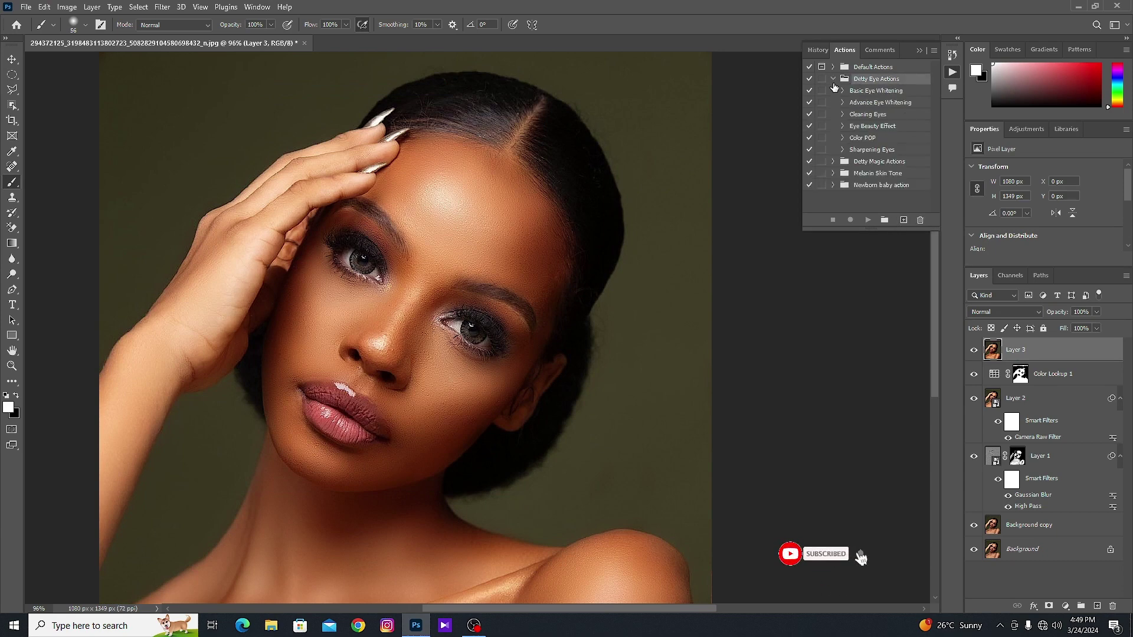
pyautogui.click(864, 151)
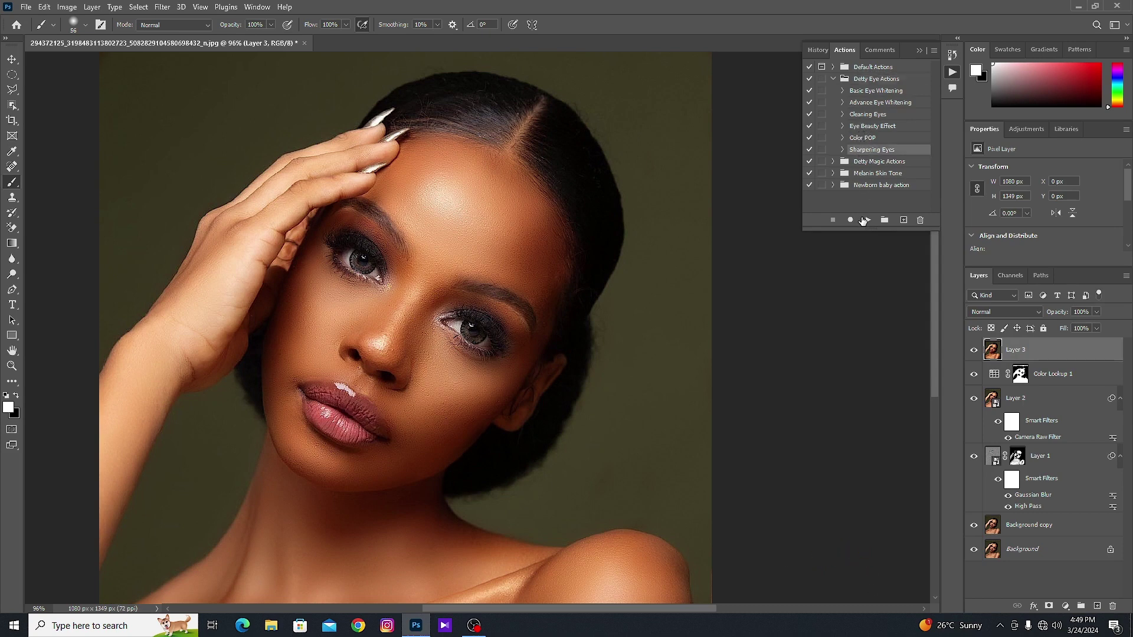
pyautogui.click(863, 220)
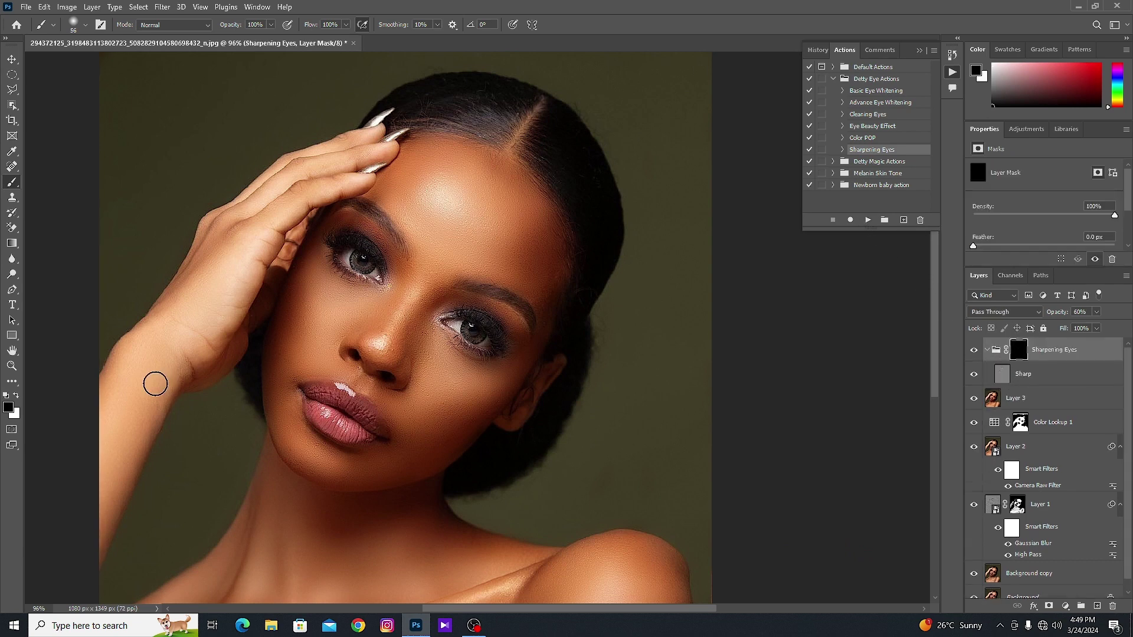
# Paint white on the Sharpening Eyes group mask over both eyes with a 31 px brush at 30% flow
pyautogui.press('x')
pyautogui.click(81, 27)
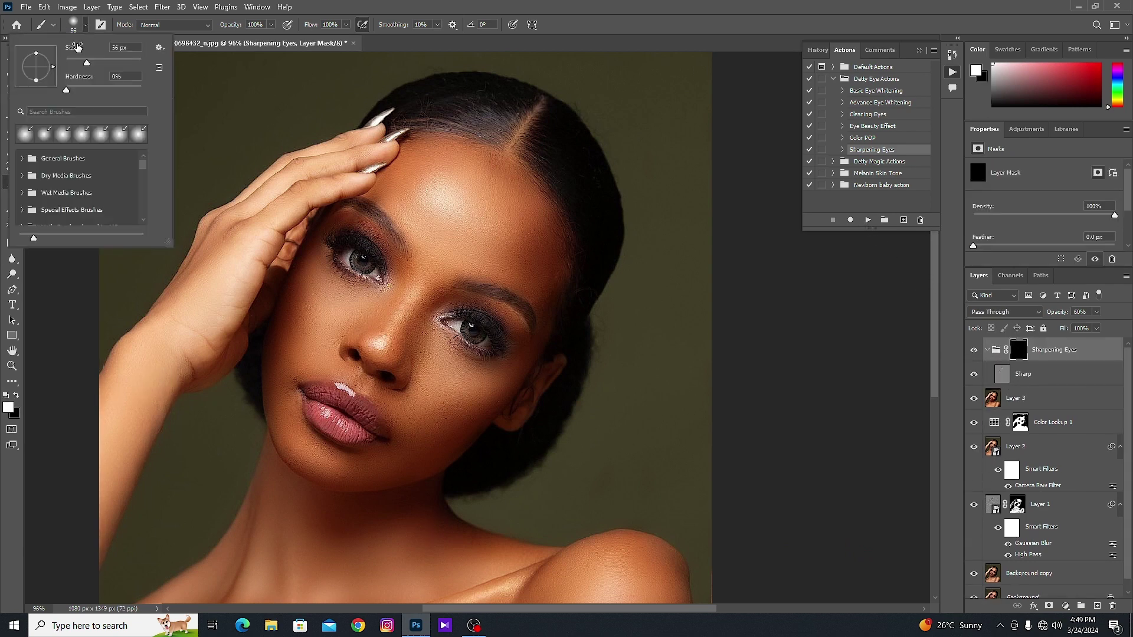
pyautogui.click(345, 25)
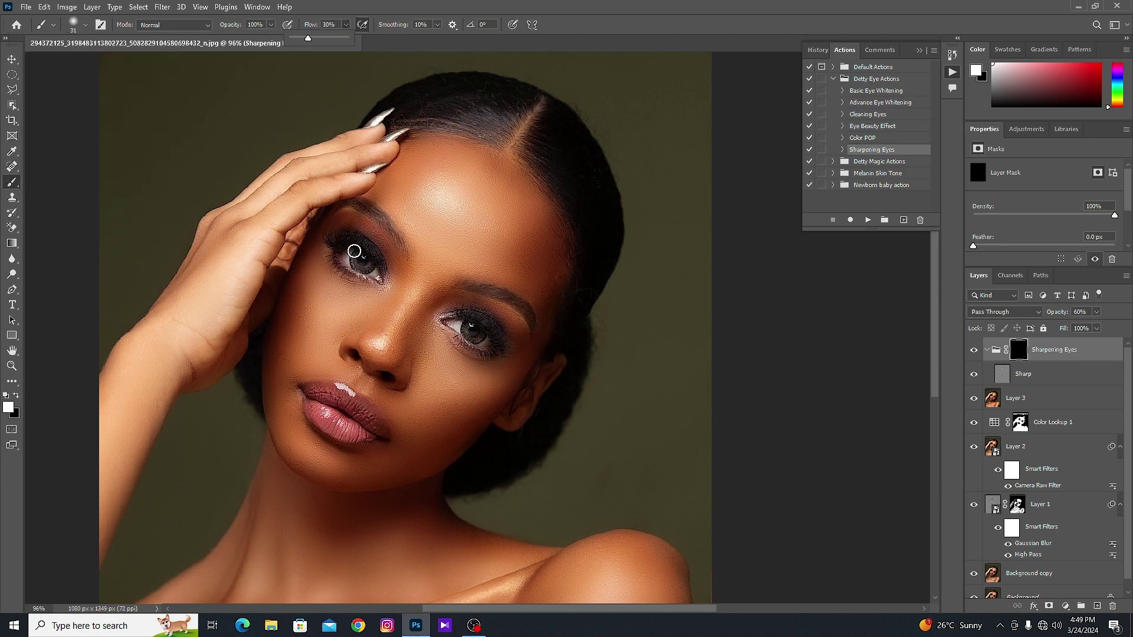
pyautogui.moveTo(346, 254); pyautogui.dragTo(368, 280)
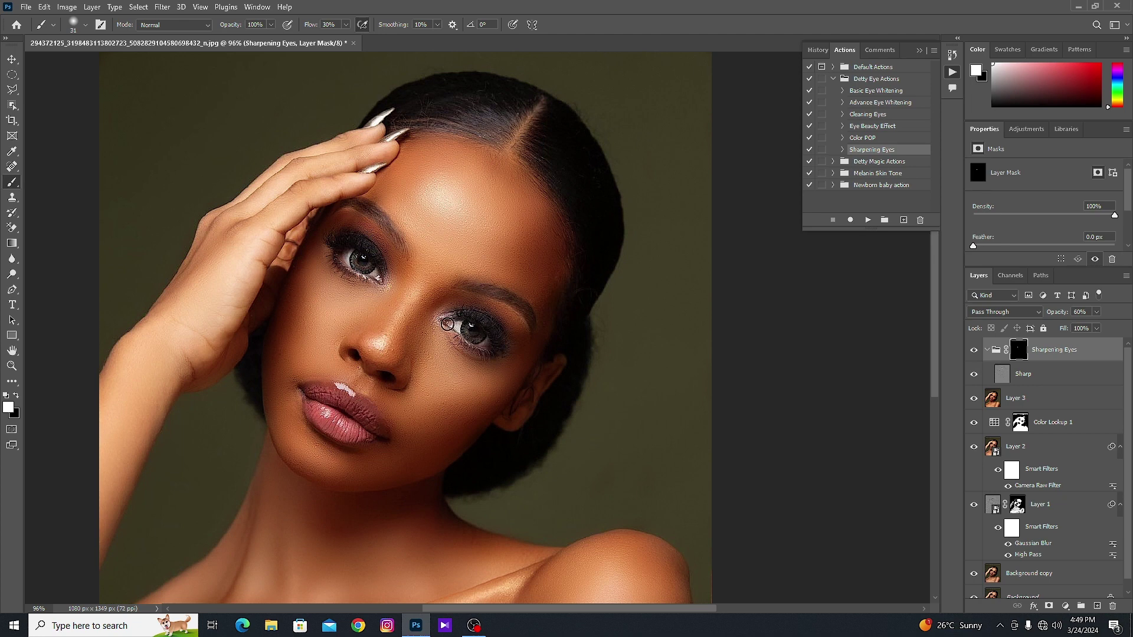
pyautogui.moveTo(448, 322); pyautogui.dragTo(486, 346)
# Run the Advance Eye Whitening action and select Photo Filter 1's mask inside the Eyes N Teeth Whitening group
pyautogui.click(862, 104)
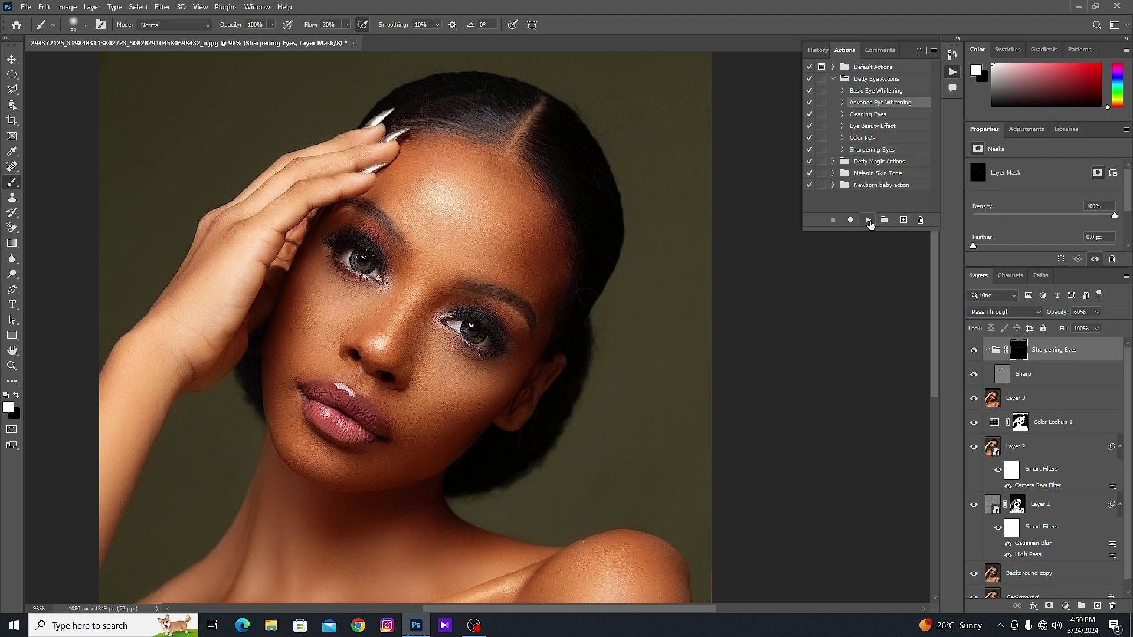
pyautogui.click(868, 220)
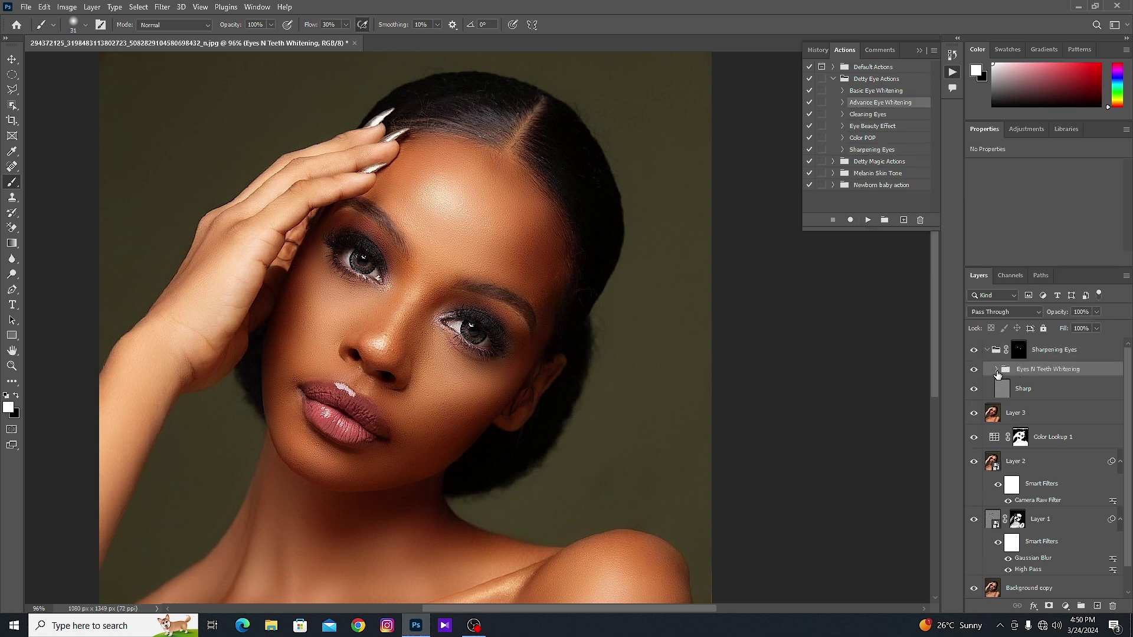
pyautogui.click(996, 370)
pyautogui.click(1040, 443)
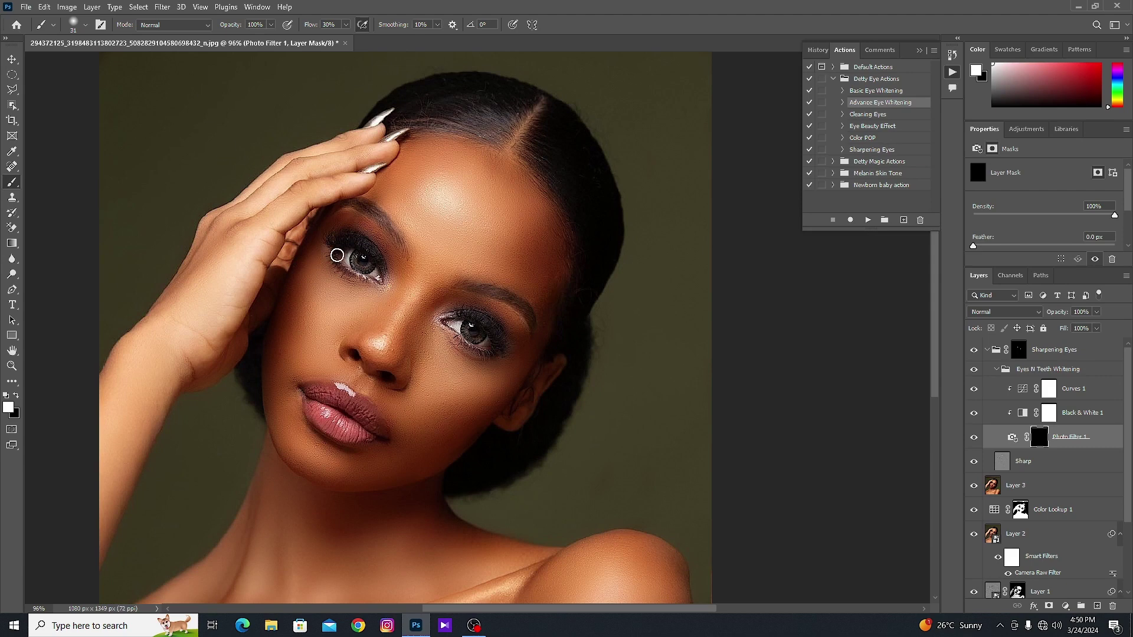
# Paint white on Photo Filter 1's mask over the white of the eye nearest the hand, using a 23 px brush at 75% flow
pyautogui.scroll(1, 400, 301)
pyautogui.scroll(2, 400, 301)
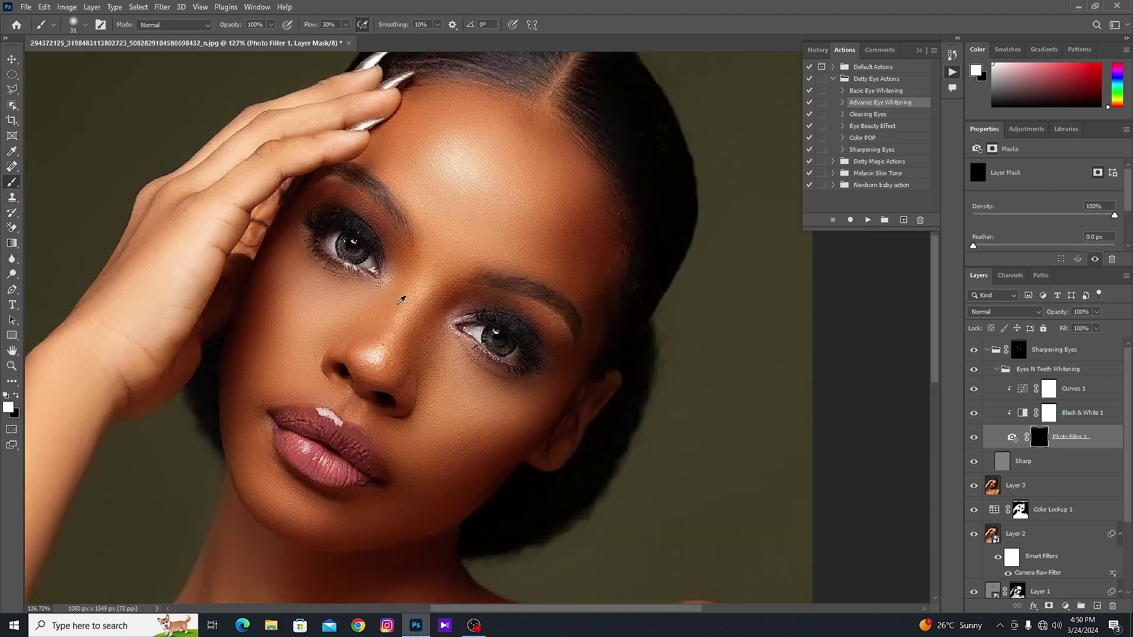
pyautogui.click(86, 26)
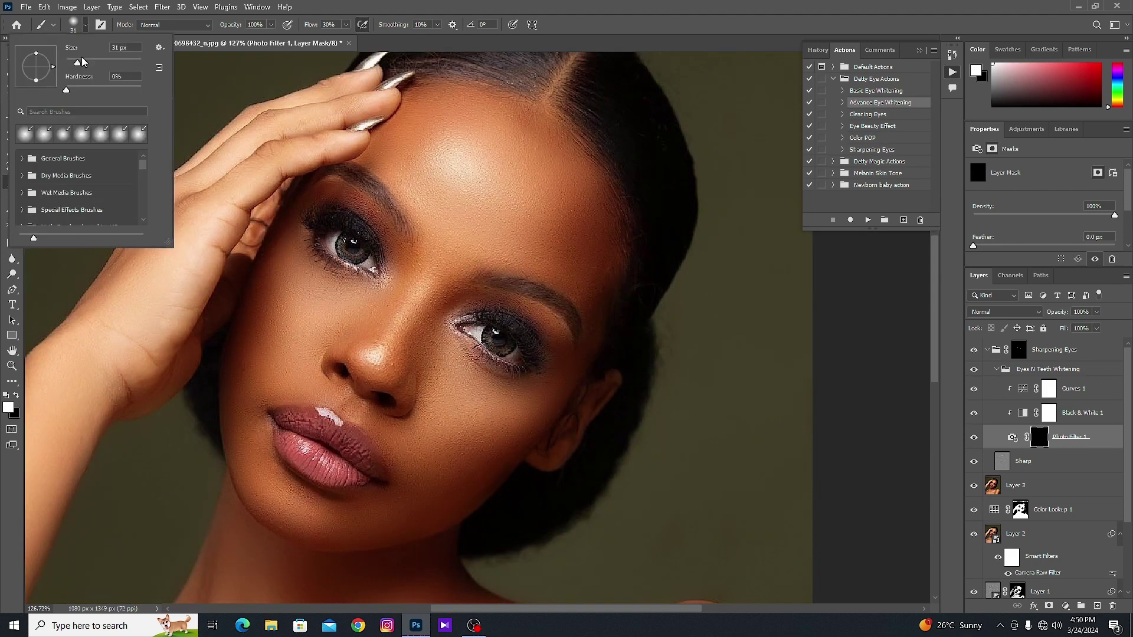
pyautogui.moveTo(78, 63); pyautogui.dragTo(75, 63)
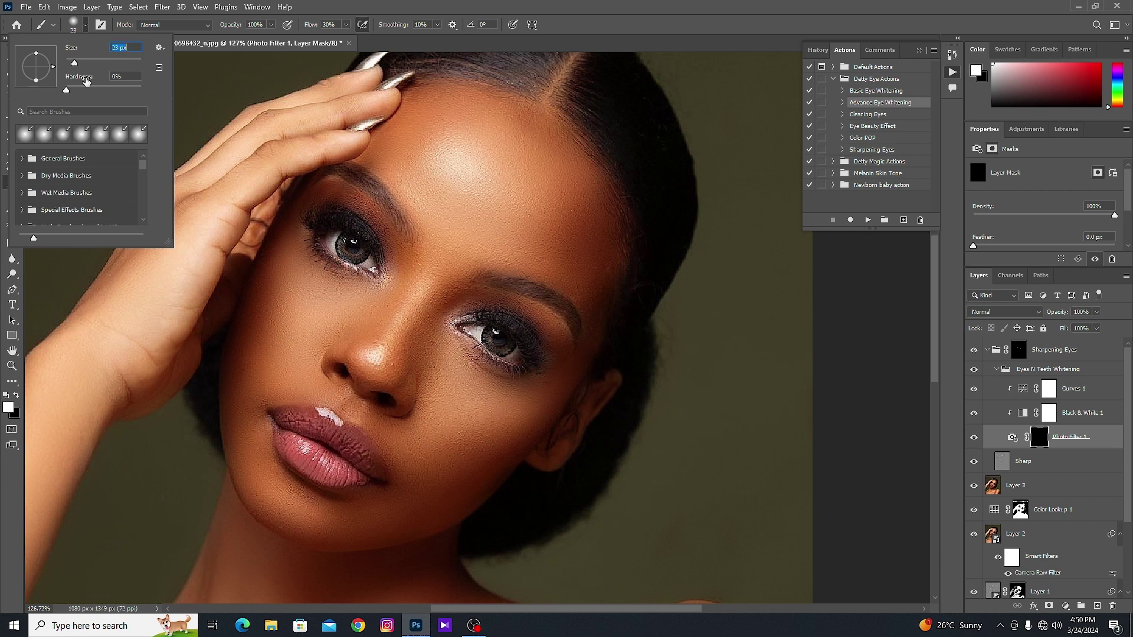
pyautogui.click(332, 247)
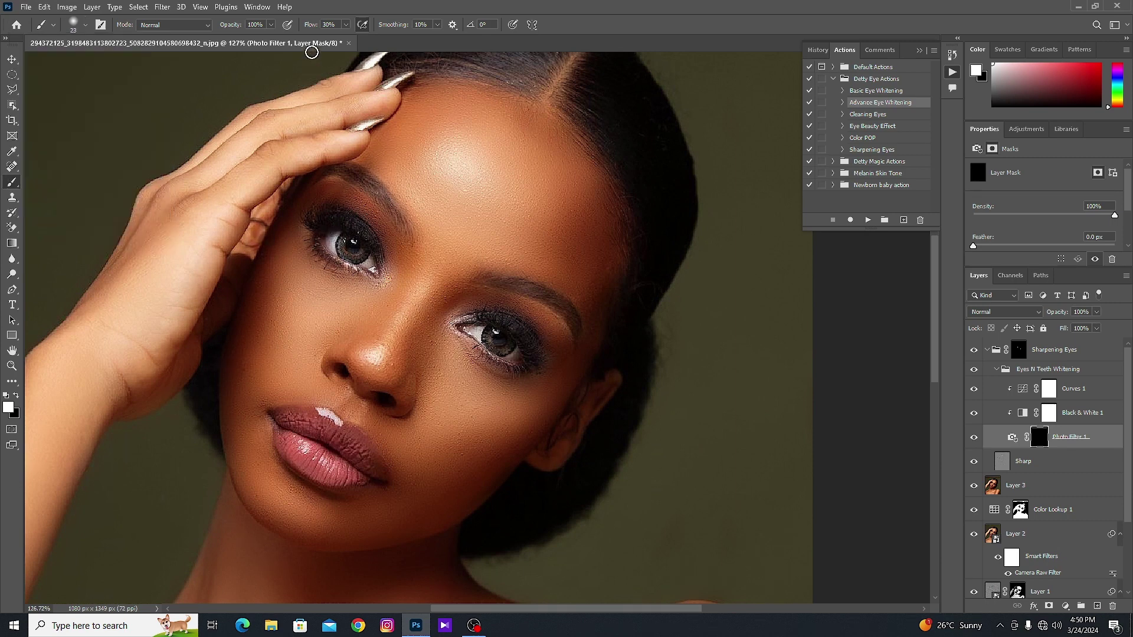
pyautogui.click(346, 26)
pyautogui.click(368, 38)
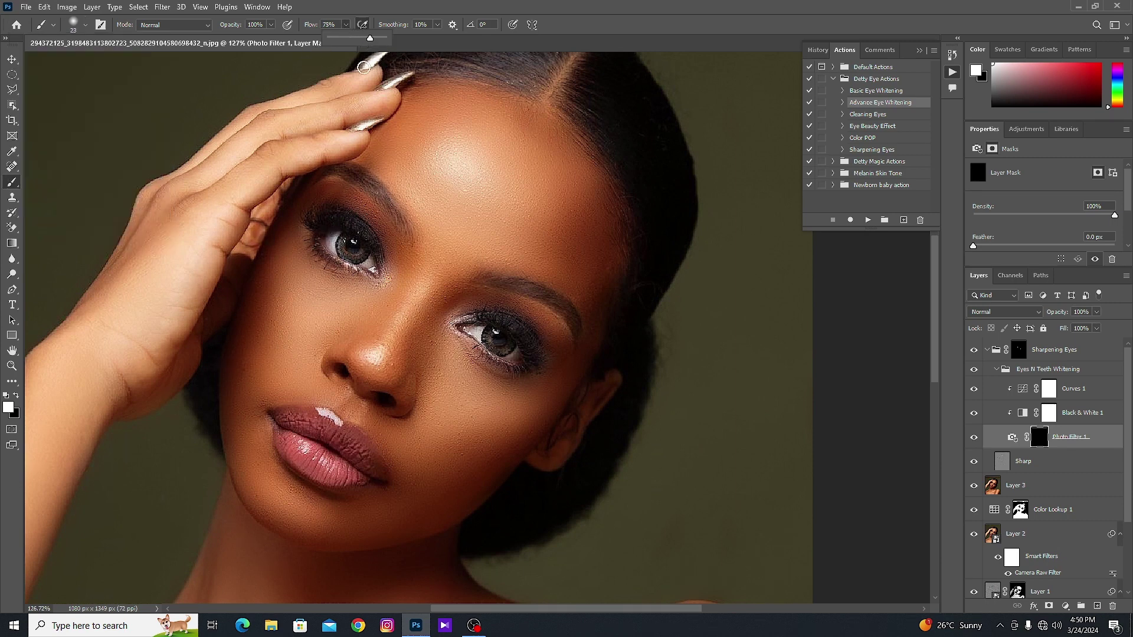
pyautogui.click(329, 233)
pyautogui.moveTo(331, 247); pyautogui.dragTo(334, 227)
pyautogui.moveTo(358, 270); pyautogui.dragTo(369, 263)
# Raise the brush flow to 100% and paint white on Photo Filter 1's mask over the eye farther from the hand
pyautogui.click(346, 25)
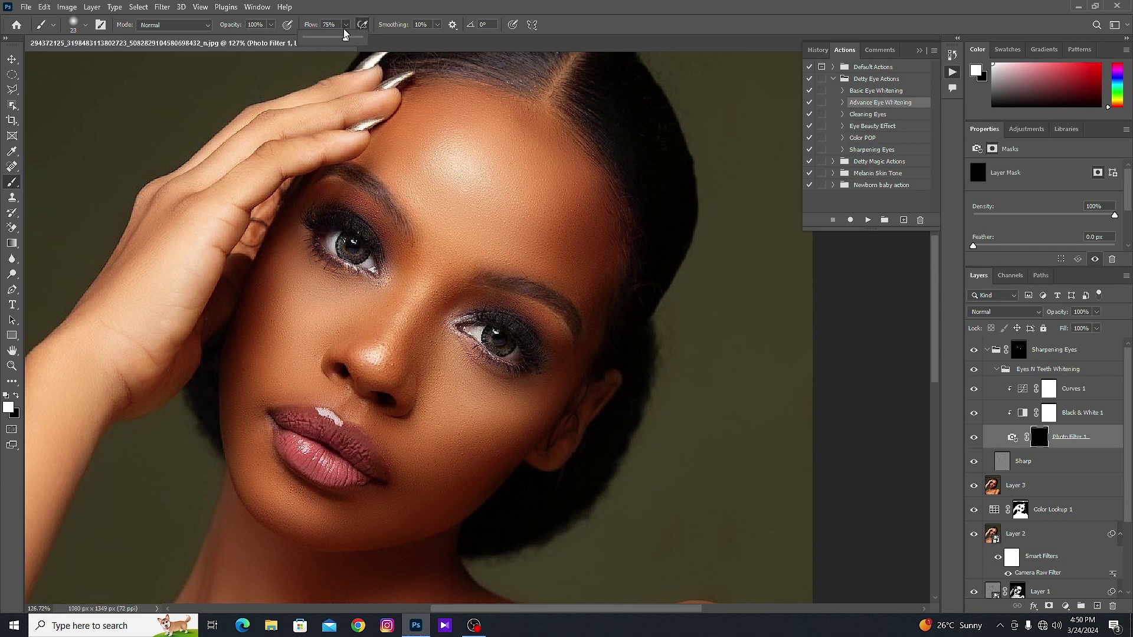
pyautogui.moveTo(346, 39); pyautogui.dragTo(367, 40)
pyautogui.moveTo(474, 331)
pyautogui.mouseDown()
pyautogui.moveTo(509, 358)
pyautogui.moveTo(518, 352)
pyautogui.moveTo(503, 360)
pyautogui.mouseUp()
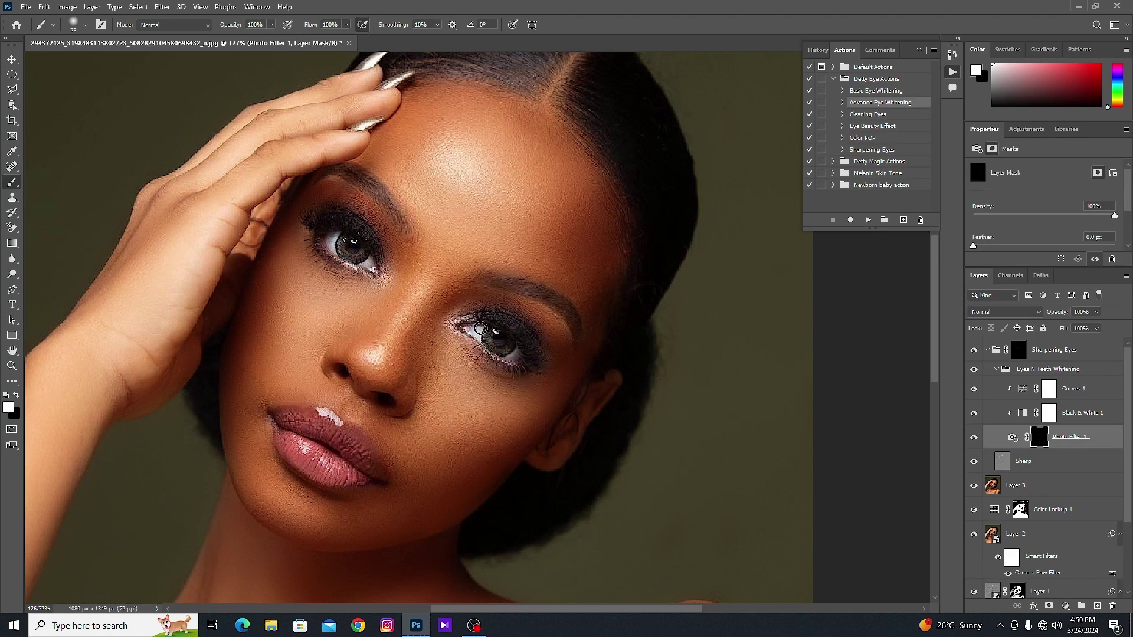
pyautogui.moveTo(461, 328); pyautogui.dragTo(522, 361)
# Paint black on Photo Filter 1's mask along the lower lids of both eyes to clean up the whitening
pyautogui.click(16, 396)
pyautogui.moveTo(331, 271)
pyautogui.mouseDown()
pyautogui.moveTo(363, 275)
pyautogui.moveTo(349, 271)
pyautogui.mouseUp()
pyautogui.moveTo(459, 337)
pyautogui.mouseDown()
pyautogui.moveTo(518, 370)
pyautogui.moveTo(488, 359)
pyautogui.mouseUp()
pyautogui.scroll(-3, 405, 250)
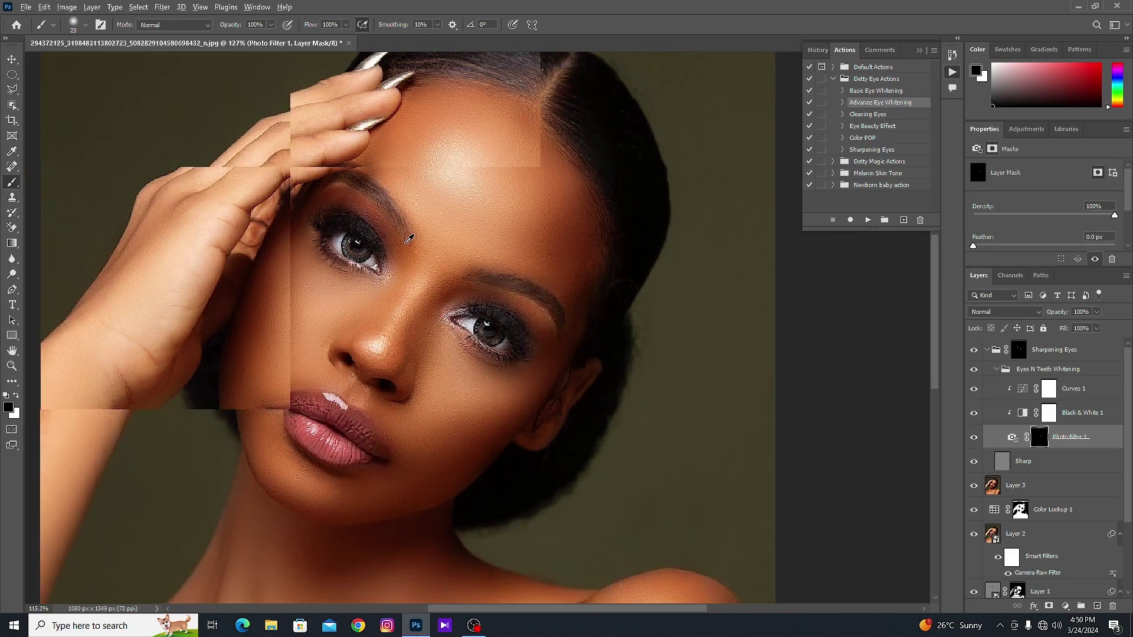
pyautogui.scroll(-2, 404, 249)
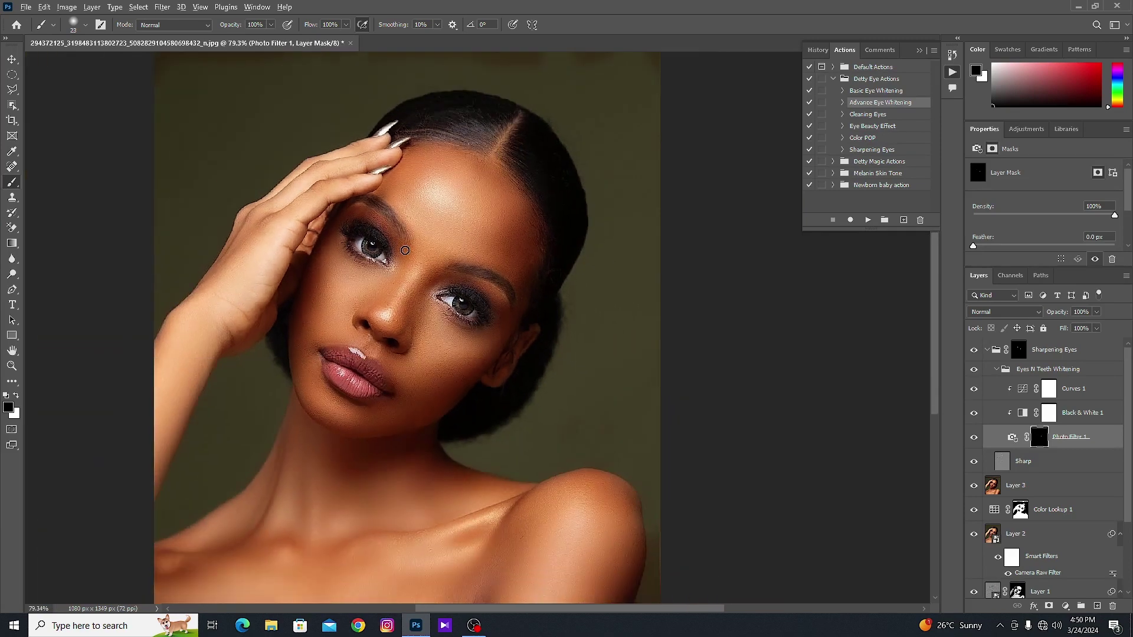
# Run the Eye Beauty Effect action and paint white on Layer 4's mask over both irises
pyautogui.scroll(2, 404, 250)
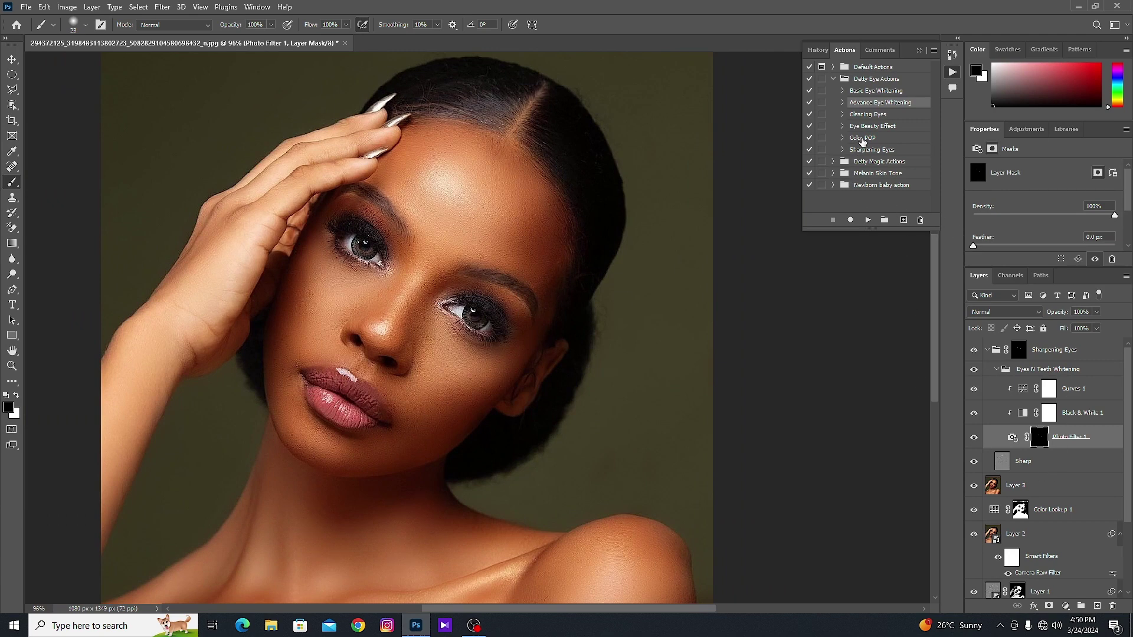
pyautogui.click(863, 126)
pyautogui.click(867, 220)
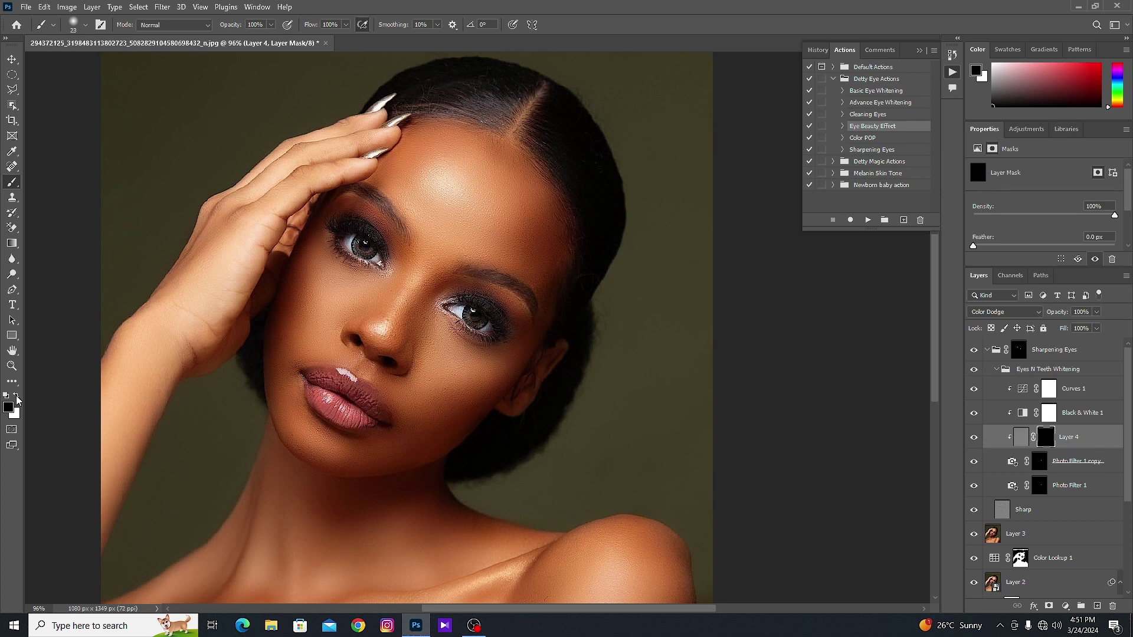
pyautogui.click(17, 398)
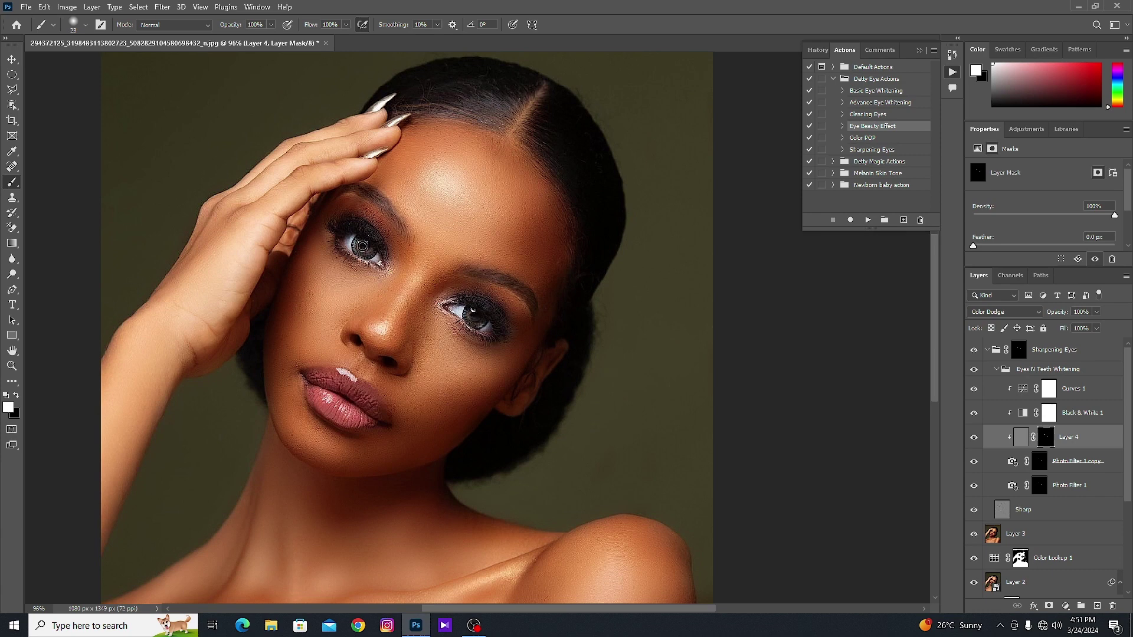
pyautogui.moveTo(359, 256); pyautogui.dragTo(372, 258)
pyautogui.moveTo(472, 310)
pyautogui.mouseDown()
pyautogui.moveTo(483, 325)
pyautogui.moveTo(459, 311)
pyautogui.moveTo(471, 302)
pyautogui.mouseUp()
# Collapse the Sharpening Eyes group and compare the portrait with and without its eye enhancements
pyautogui.click(988, 350)
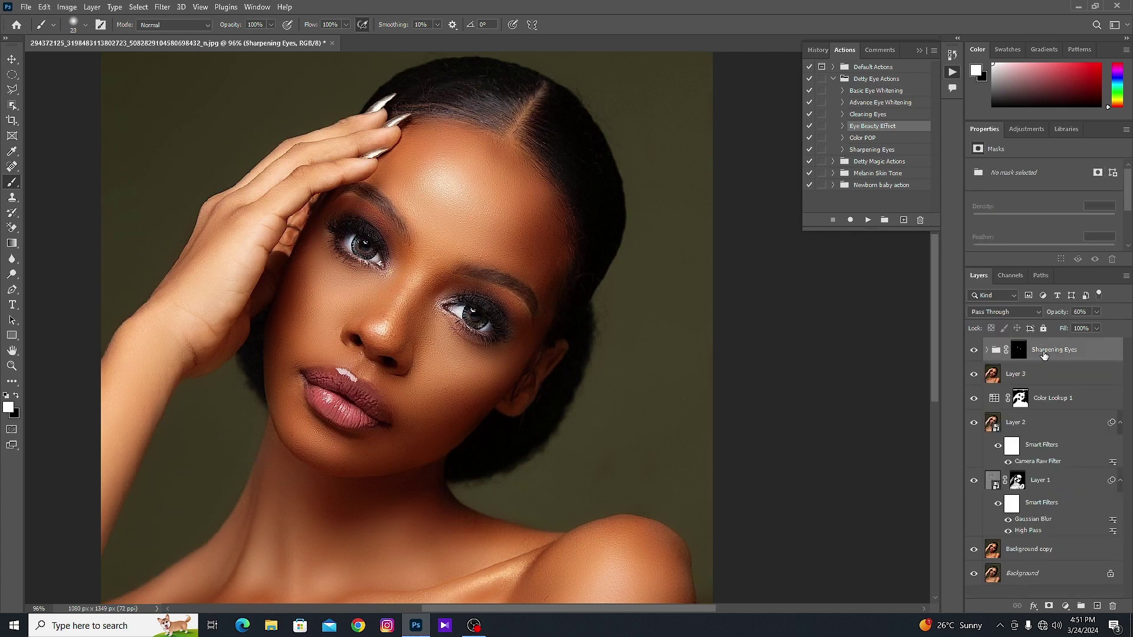
pyautogui.click(1018, 352)
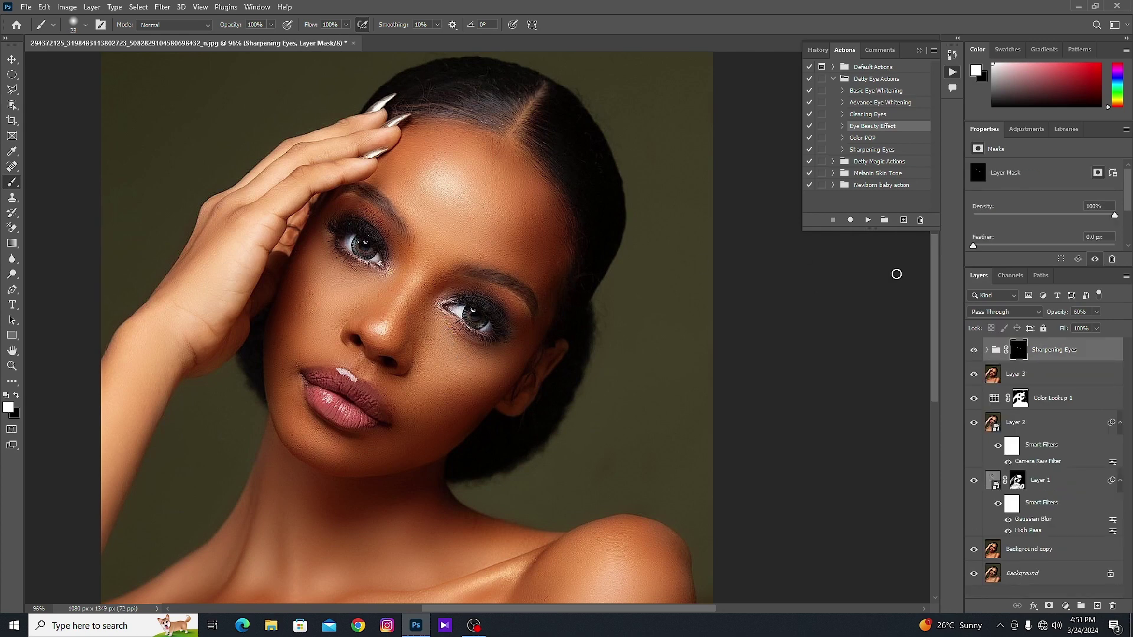
pyautogui.click(975, 351)
pyautogui.click(975, 351)
pyautogui.click(975, 351)
pyautogui.click(974, 352)
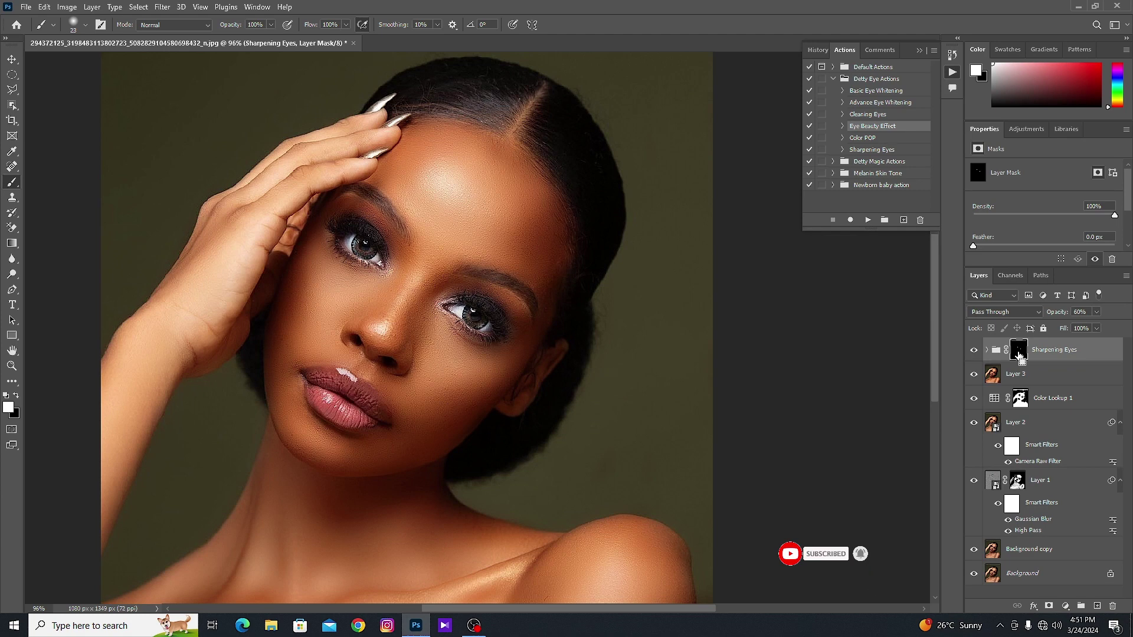
# Stamp all visible layers into a new top layer and run the Burn action from the Detty Magic Actions set
pyautogui.hotkey('ctrl', 'shift', 'alt', 'e')
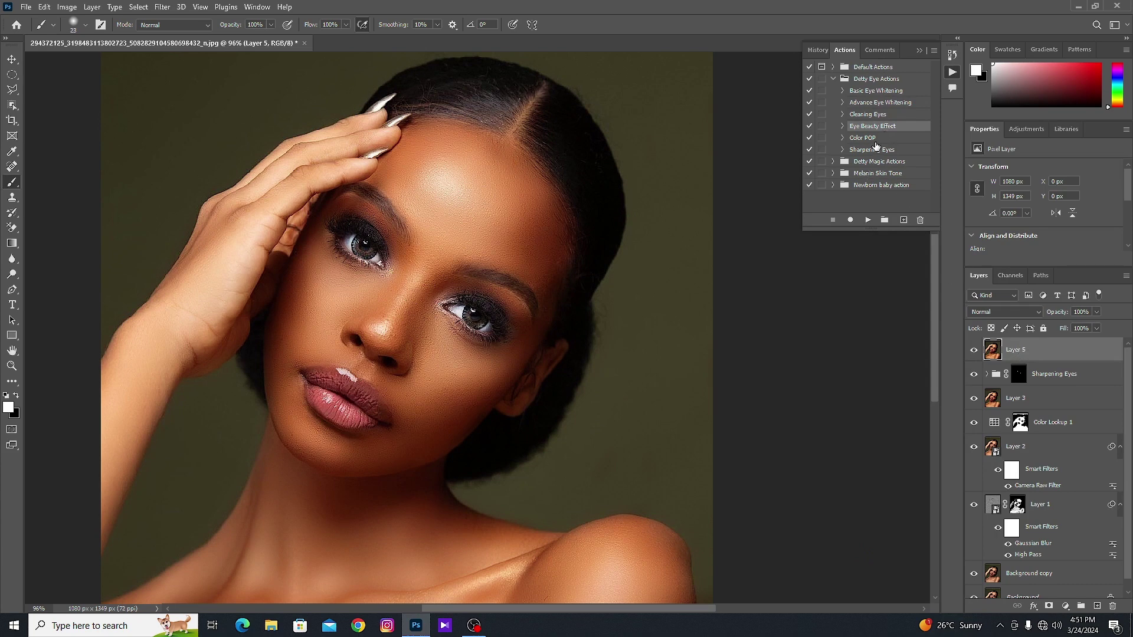
pyautogui.scroll(-1, 876, 145)
pyautogui.click(834, 80)
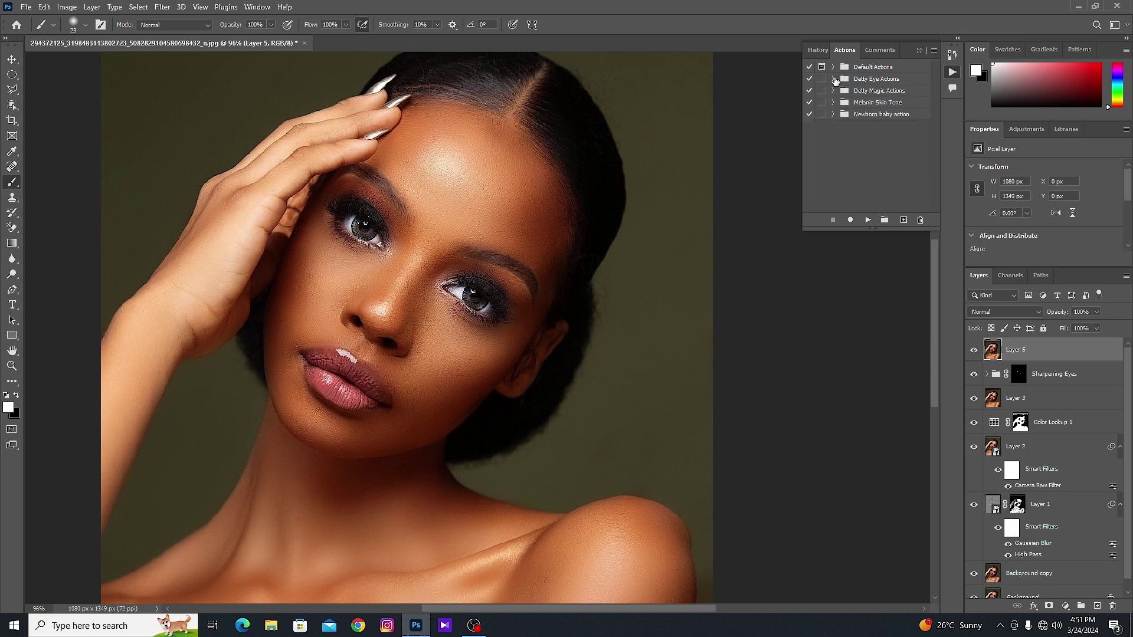
pyautogui.click(834, 90)
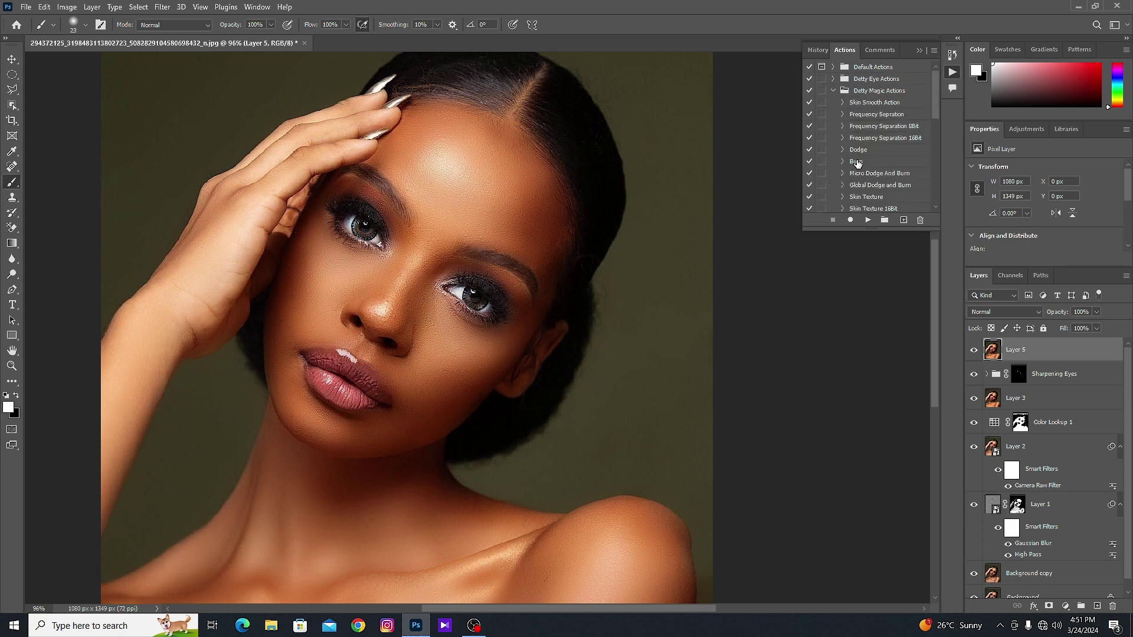
pyautogui.click(857, 161)
pyautogui.click(869, 221)
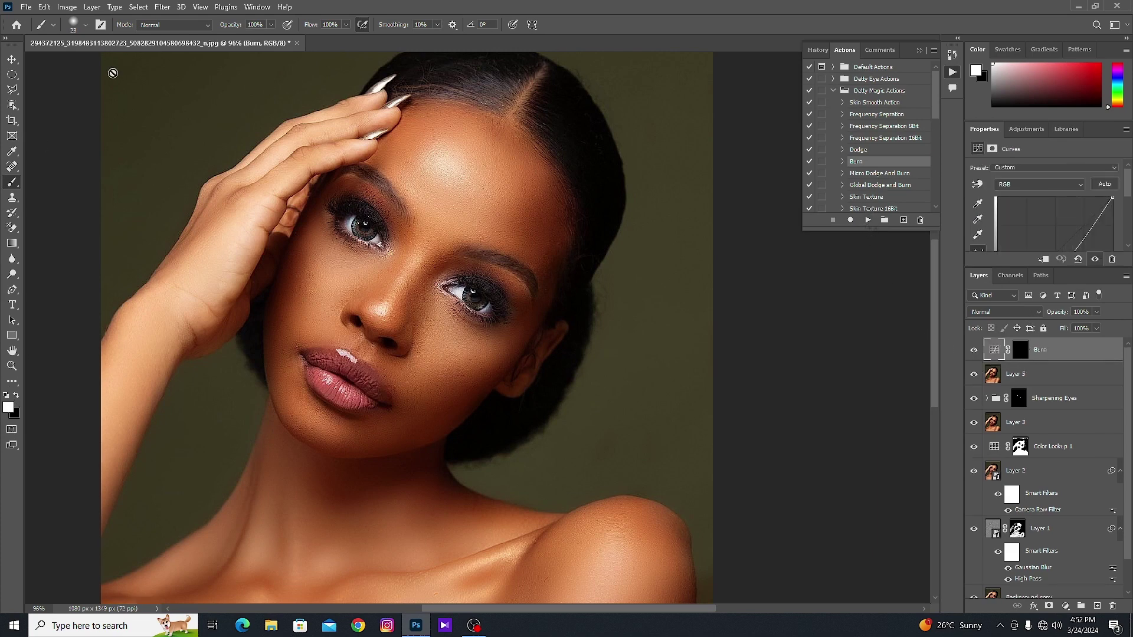
# Set the brush flow to 25% and run the Dodge action to add a Dodge curves layer above Burn
pyautogui.click(346, 25)
pyautogui.click(305, 38)
pyautogui.click(856, 151)
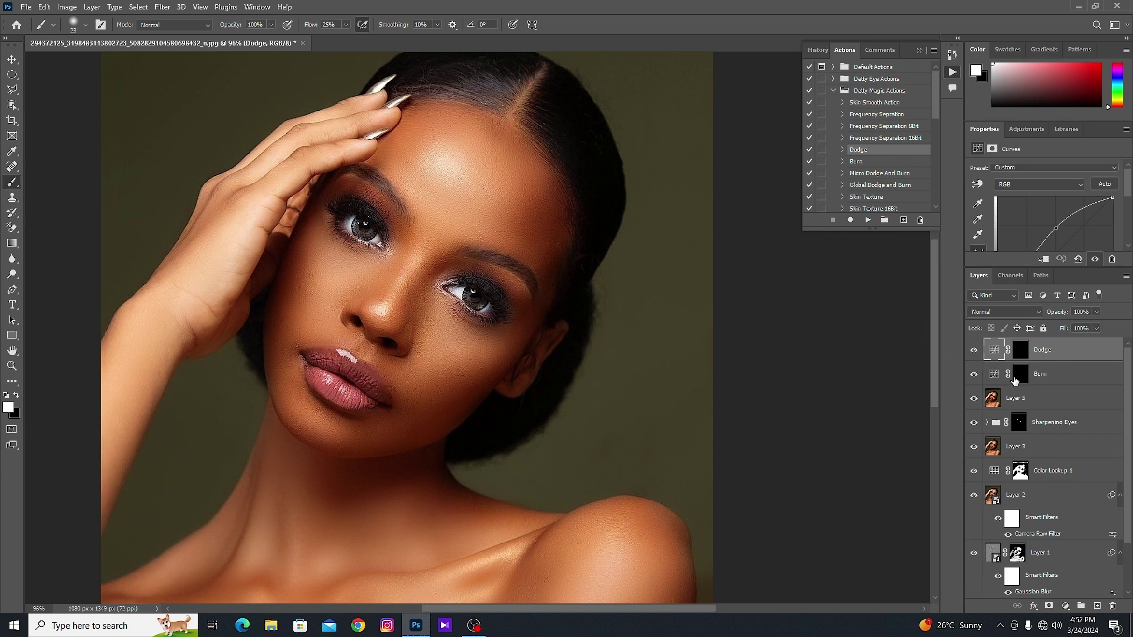
# Paint white on the Burn layer's mask along the upper lip to darken it
pyautogui.click(1024, 381)
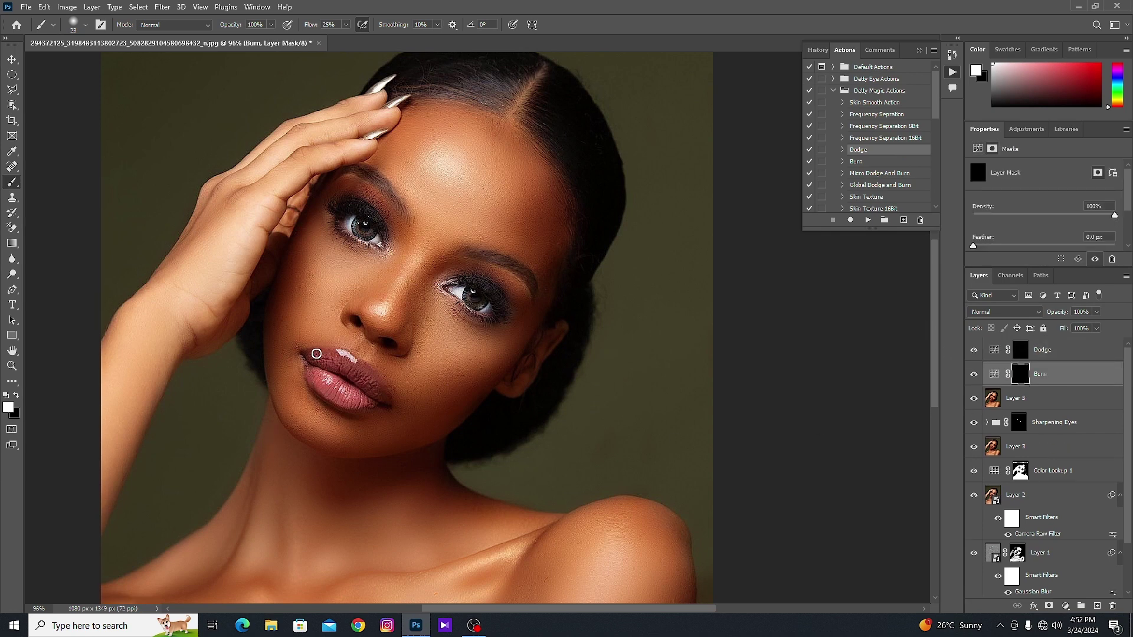
pyautogui.moveTo(319, 354); pyautogui.dragTo(372, 379)
pyautogui.moveTo(373, 385); pyautogui.dragTo(374, 386)
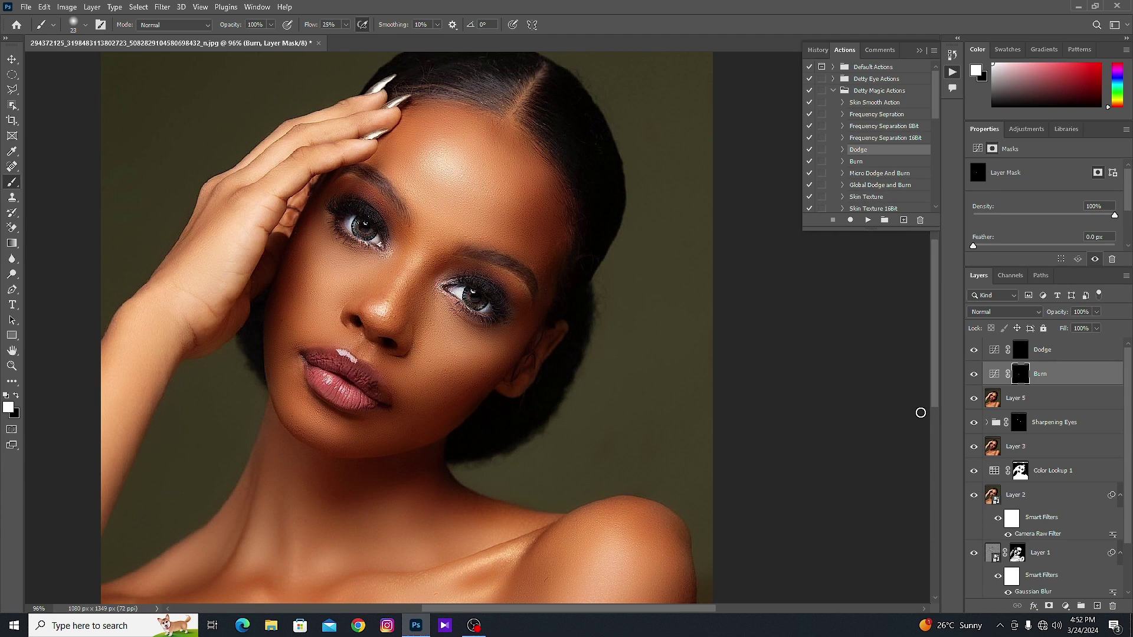
# Paint white on the Dodge layer's mask across the lips to brighten them
pyautogui.click(1021, 354)
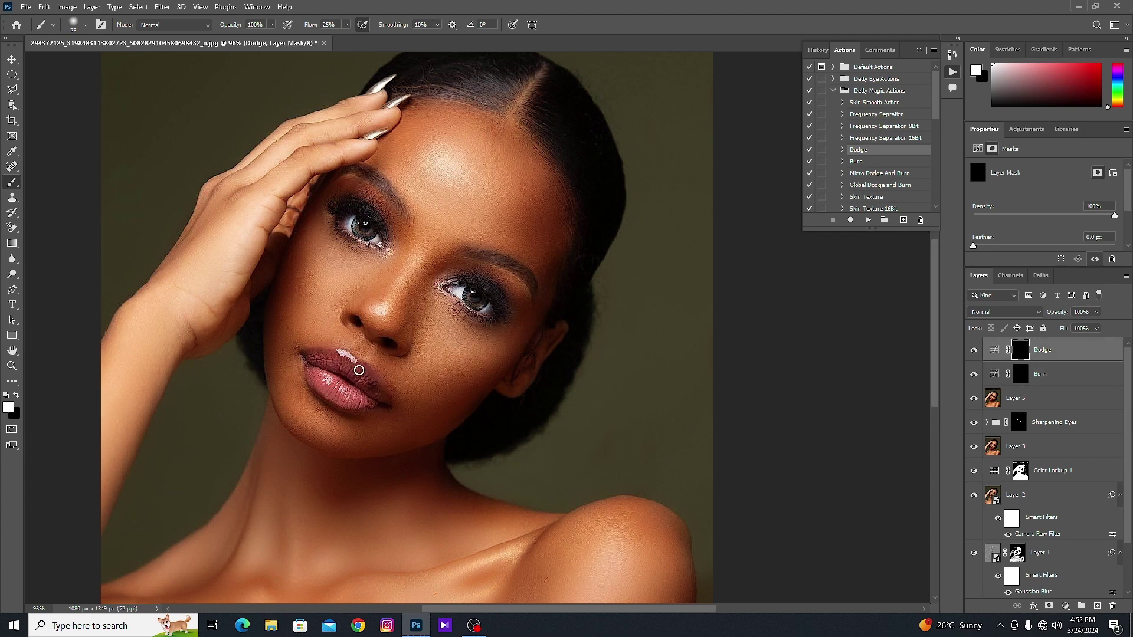
pyautogui.moveTo(340, 360)
pyautogui.mouseDown()
pyautogui.moveTo(386, 402)
pyautogui.moveTo(337, 352)
pyautogui.moveTo(322, 355)
pyautogui.moveTo(319, 378)
pyautogui.moveTo(354, 404)
pyautogui.moveTo(320, 390)
pyautogui.moveTo(309, 377)
pyautogui.moveTo(375, 406)
pyautogui.moveTo(354, 404)
pyautogui.moveTo(313, 371)
pyautogui.moveTo(308, 355)
pyautogui.moveTo(324, 352)
pyautogui.moveTo(367, 375)
pyautogui.moveTo(382, 401)
pyautogui.moveTo(339, 403)
pyautogui.moveTo(310, 371)
pyautogui.moveTo(313, 348)
pyautogui.moveTo(346, 358)
pyautogui.moveTo(386, 401)
pyautogui.moveTo(374, 409)
pyautogui.moveTo(370, 372)
pyautogui.moveTo(383, 401)
pyautogui.moveTo(340, 355)
pyautogui.moveTo(306, 355)
pyautogui.moveTo(322, 399)
pyautogui.moveTo(392, 407)
pyautogui.mouseUp()
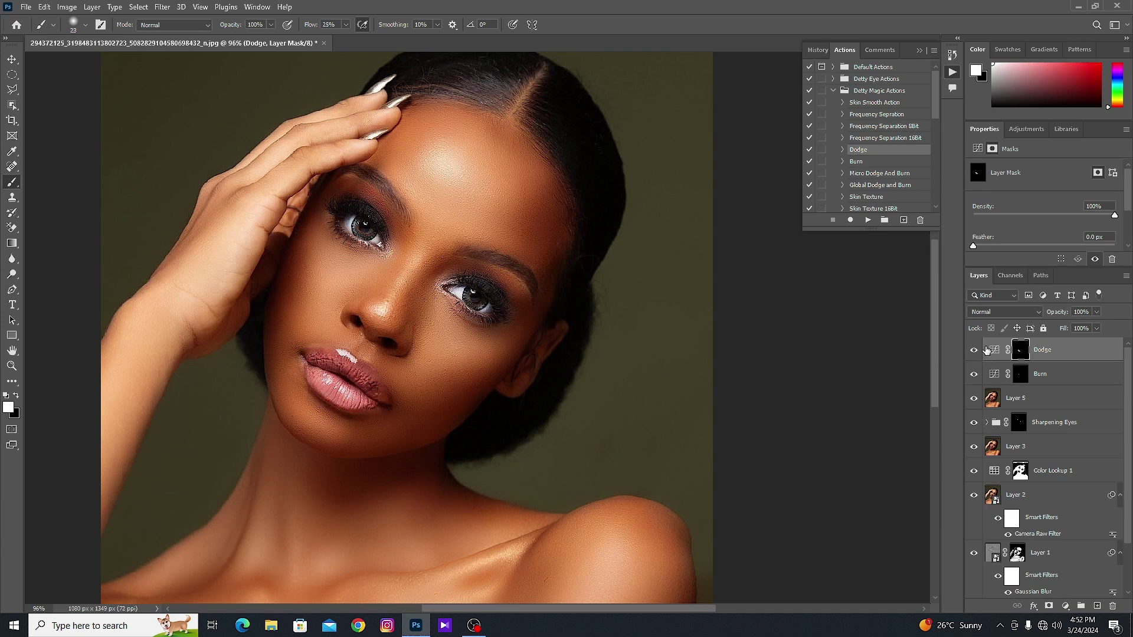
pyautogui.click(347, 26)
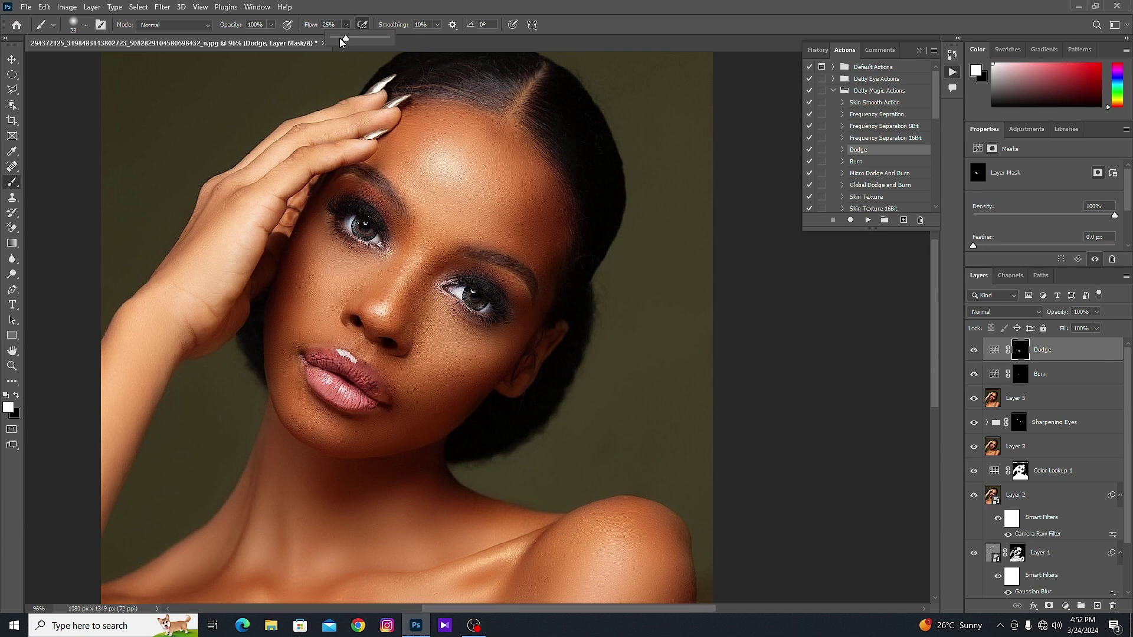
pyautogui.click(1096, 312)
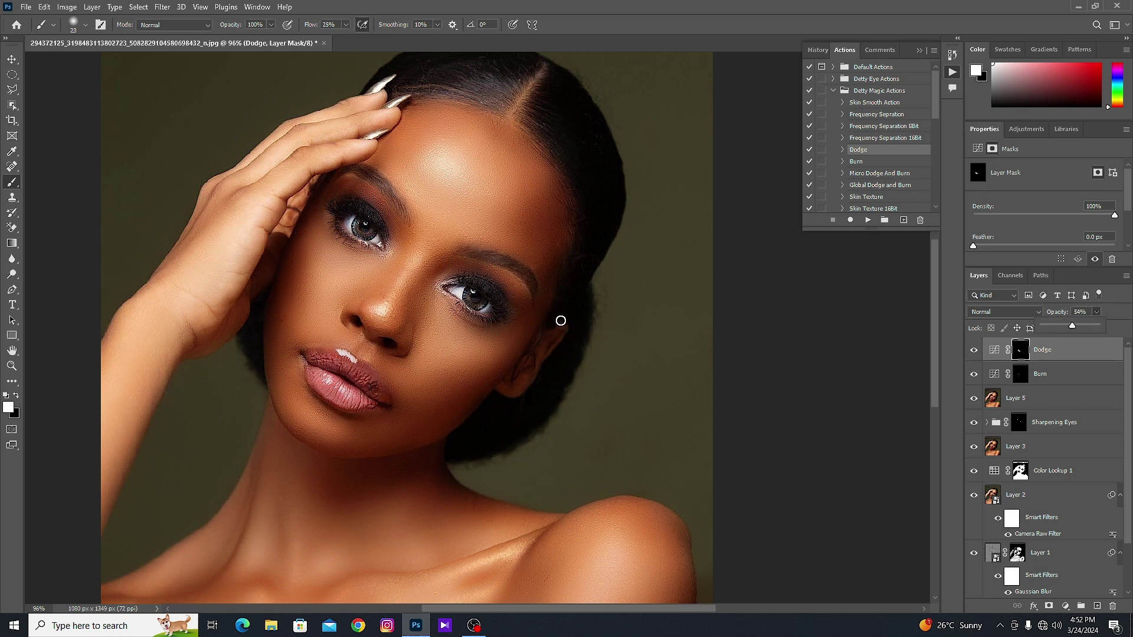
pyautogui.click(344, 26)
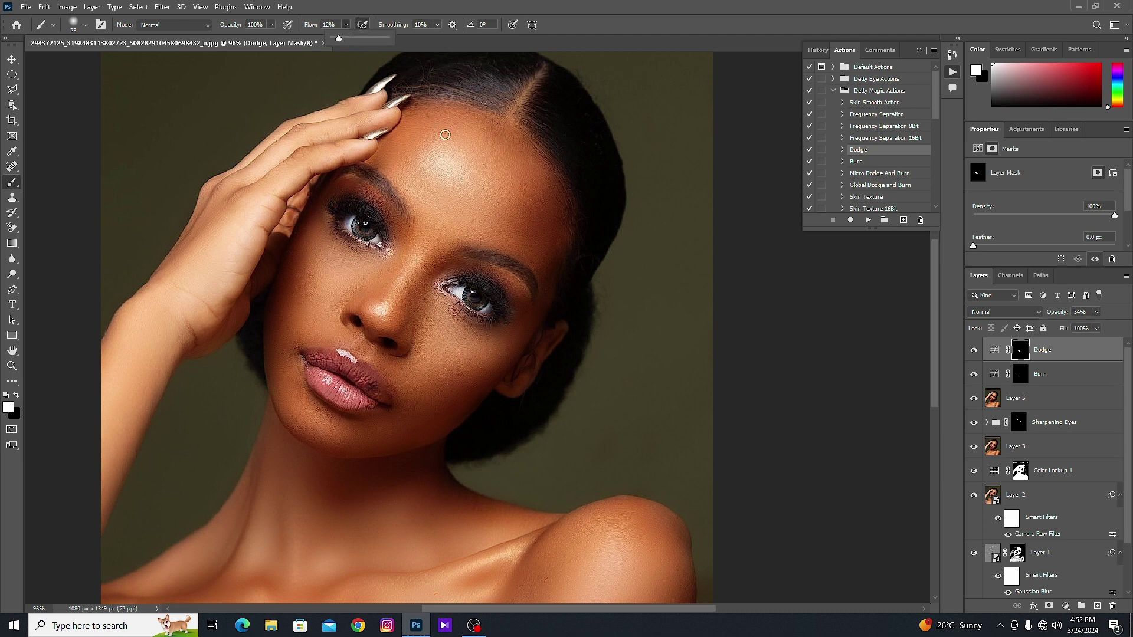
pyautogui.moveTo(339, 38); pyautogui.dragTo(338, 38)
pyautogui.click(1098, 312)
pyautogui.moveTo(1097, 327); pyautogui.dragTo(1122, 327)
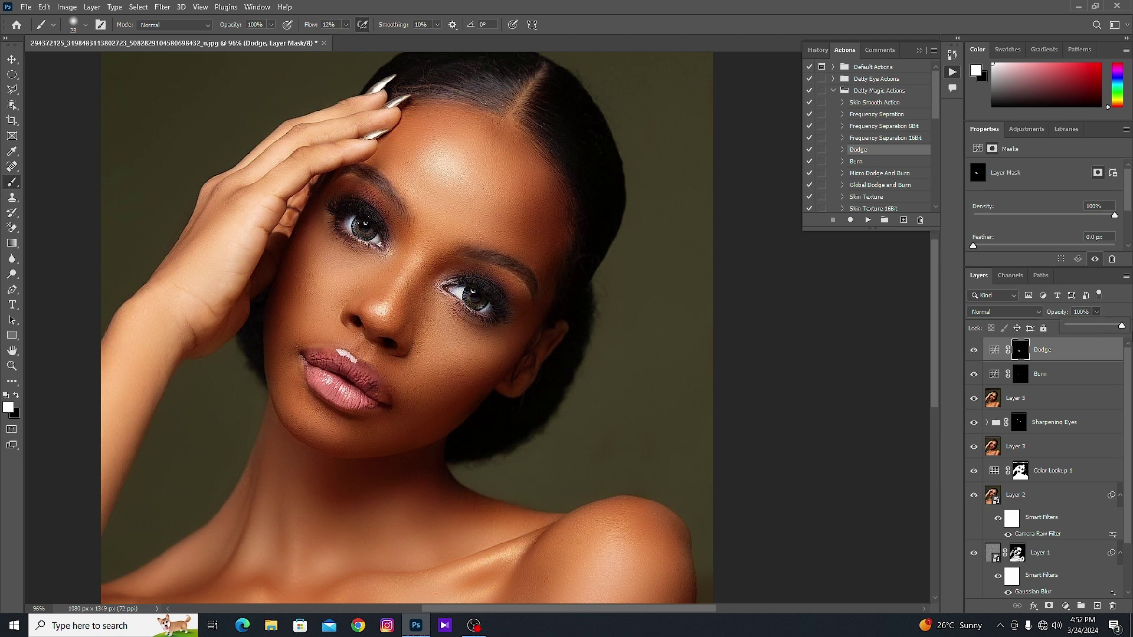
# Paint white on the Dodge layer's mask along the nose bridge using a soft 37 px brush at 5% flow
pyautogui.click(346, 24)
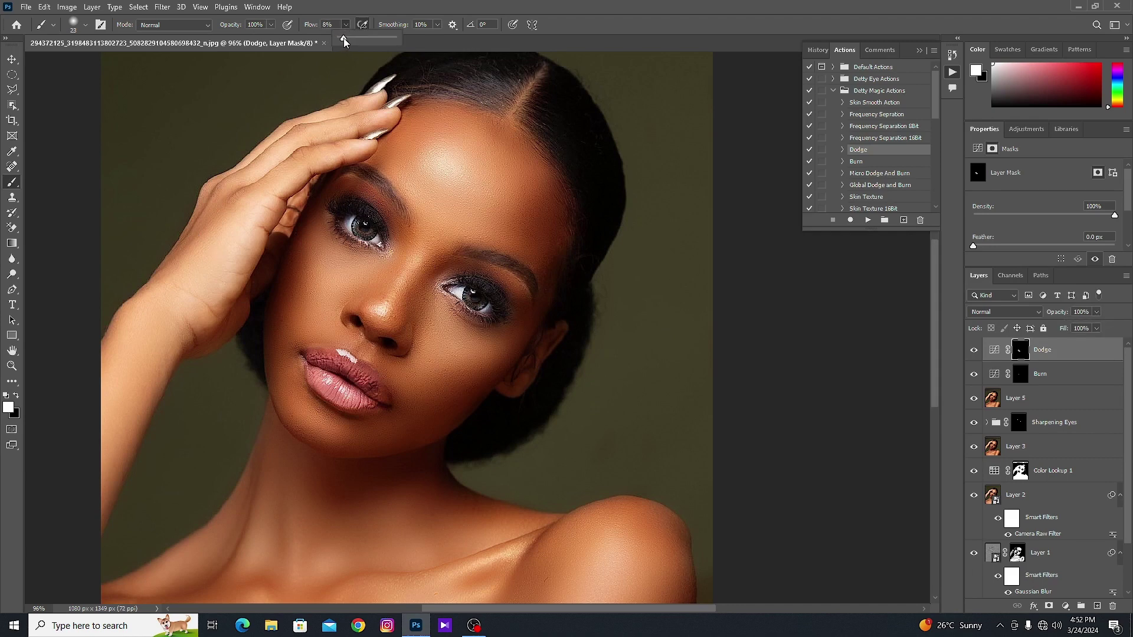
pyautogui.click(86, 24)
pyautogui.click(80, 60)
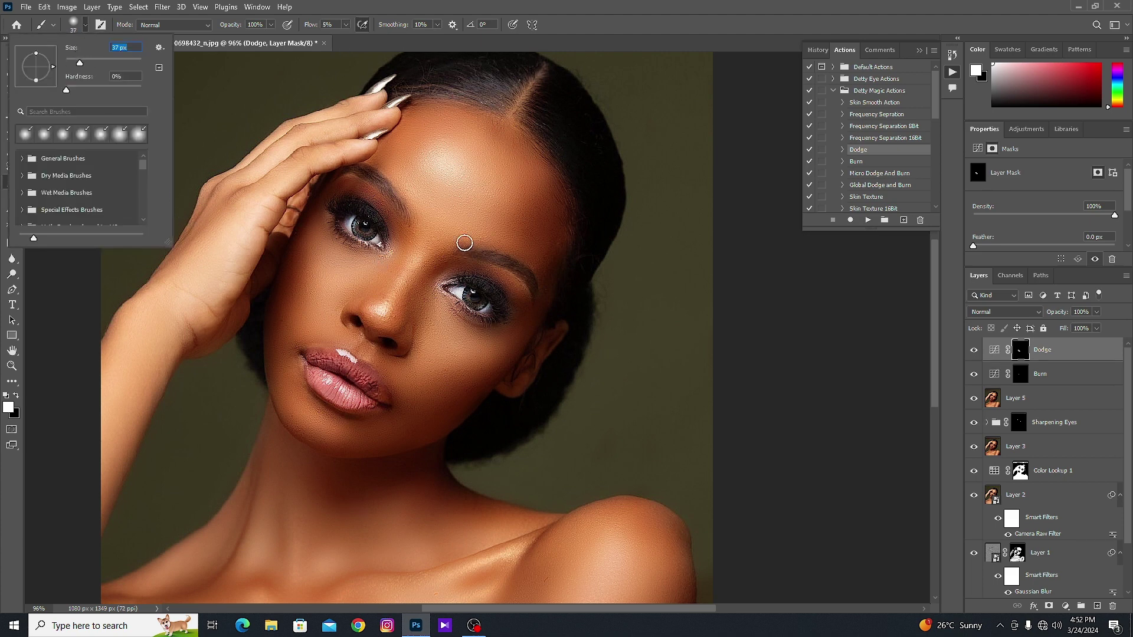
pyautogui.click(423, 247)
pyautogui.moveTo(381, 315)
pyautogui.mouseDown()
pyautogui.moveTo(436, 229)
pyautogui.moveTo(379, 321)
pyautogui.moveTo(432, 239)
pyautogui.mouseUp()
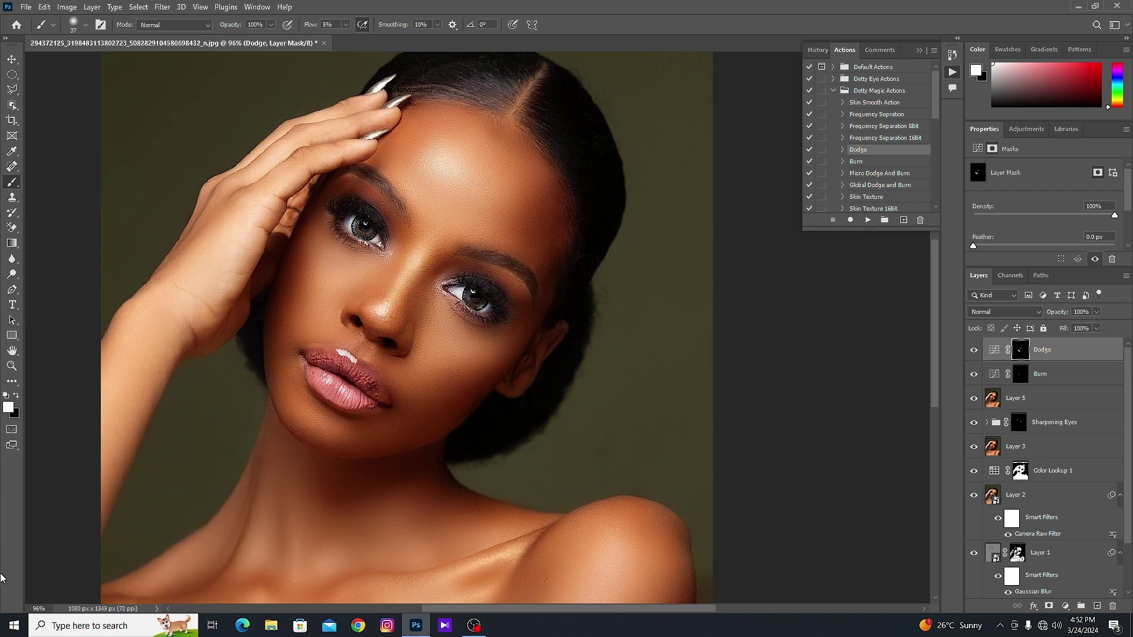
# Paint white on the Burn layer's mask over the forehead with a 62 px brush to darken it
pyautogui.click(1025, 374)
pyautogui.click(86, 26)
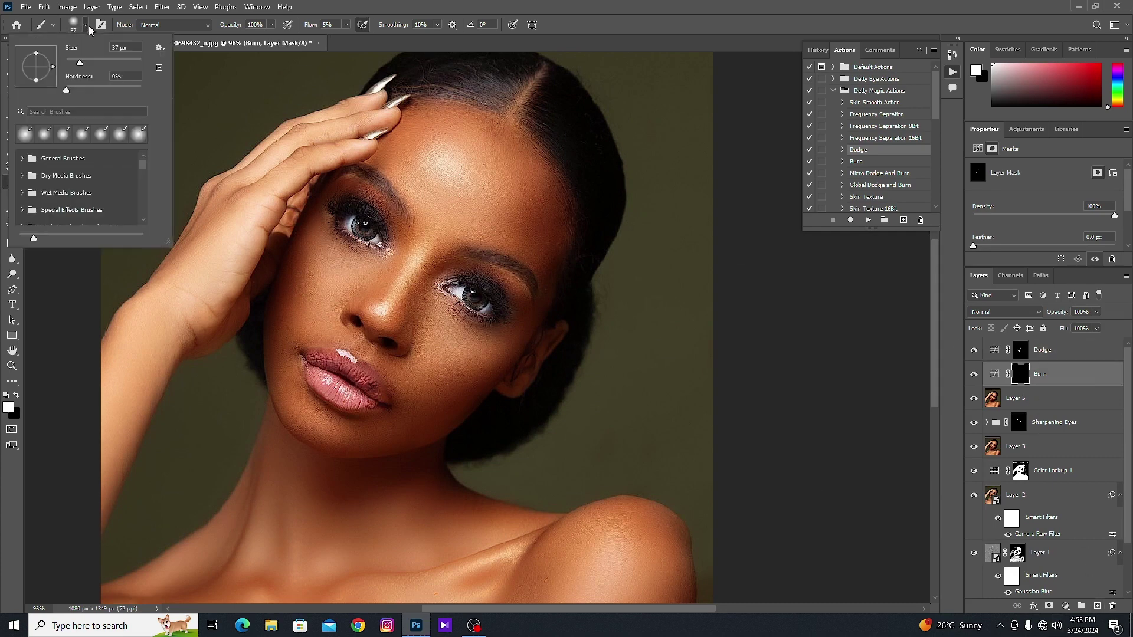
pyautogui.moveTo(84, 62); pyautogui.dragTo(89, 63)
pyautogui.moveTo(435, 152)
pyautogui.mouseDown()
pyautogui.moveTo(453, 190)
pyautogui.moveTo(448, 173)
pyautogui.moveTo(459, 161)
pyautogui.moveTo(442, 163)
pyautogui.moveTo(436, 192)
pyautogui.moveTo(468, 181)
pyautogui.moveTo(439, 167)
pyautogui.moveTo(450, 157)
pyautogui.moveTo(478, 182)
pyautogui.moveTo(441, 159)
pyautogui.moveTo(473, 194)
pyautogui.mouseUp()
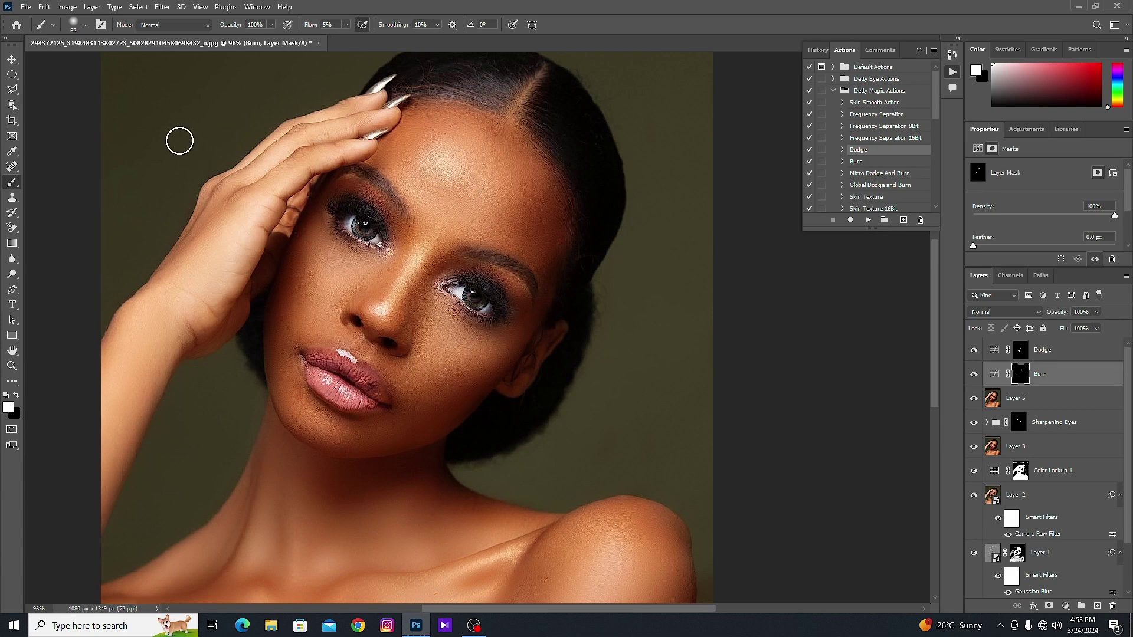
# Set the brush size to 37 px and paint the Burn layer's mask along the outer edges of both cheeks
pyautogui.click(86, 26)
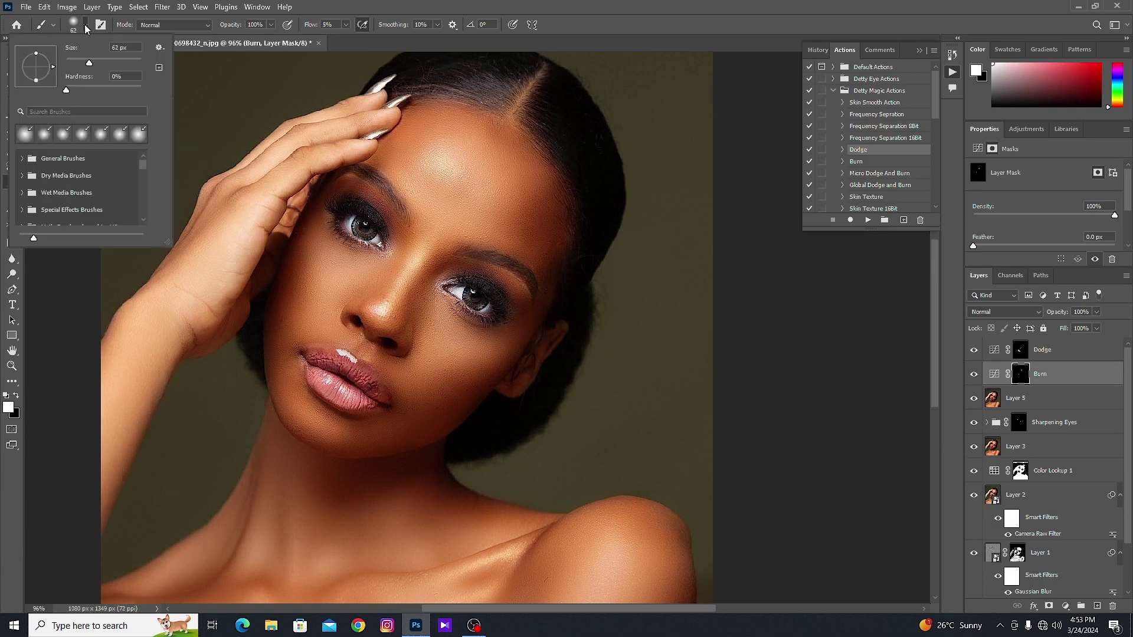
pyautogui.click(80, 61)
pyautogui.moveTo(303, 250)
pyautogui.mouseDown()
pyautogui.moveTo(304, 325)
pyautogui.moveTo(294, 303)
pyautogui.mouseUp()
pyautogui.moveTo(490, 372)
pyautogui.mouseDown()
pyautogui.moveTo(416, 400)
pyautogui.moveTo(460, 400)
pyautogui.moveTo(478, 386)
pyautogui.mouseUp()
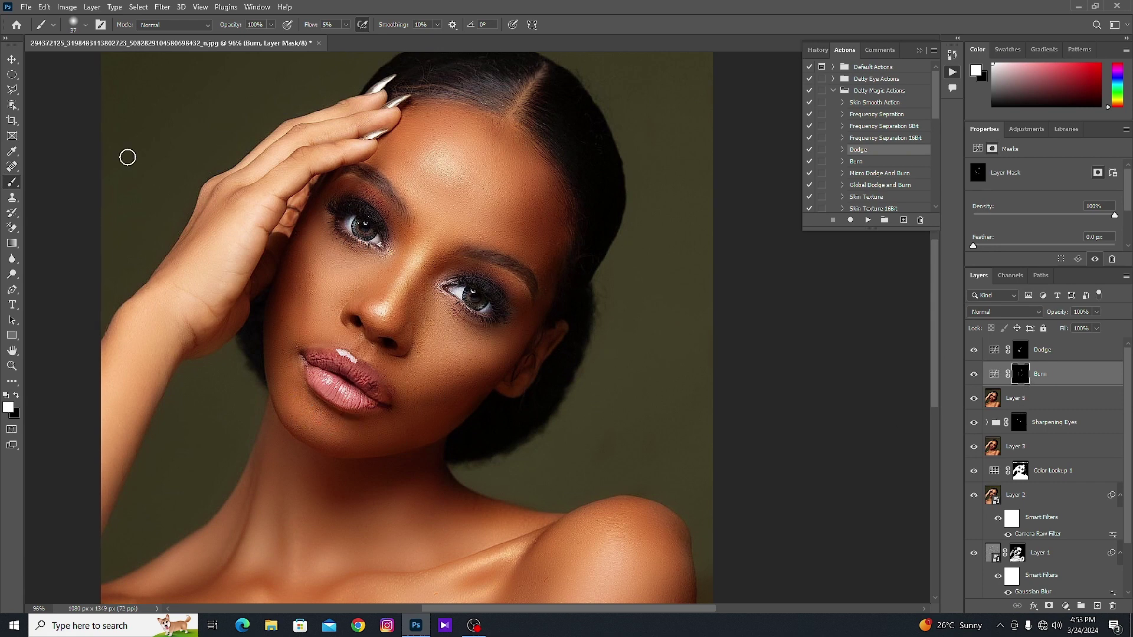
# Paint black on the Burn layer's mask over the lower cheek to reduce the darkening, and enlarge the brush to 114 px
pyautogui.click(17, 396)
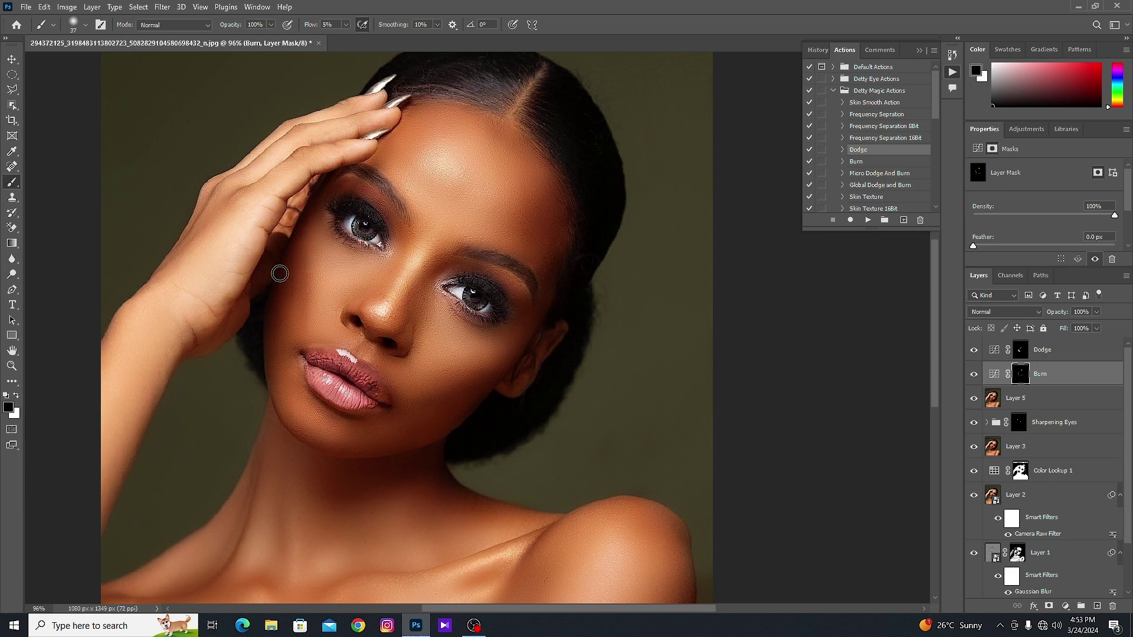
pyautogui.moveTo(449, 390)
pyautogui.mouseDown()
pyautogui.moveTo(432, 404)
pyautogui.moveTo(443, 401)
pyautogui.mouseUp()
pyautogui.click(86, 26)
pyautogui.click(106, 60)
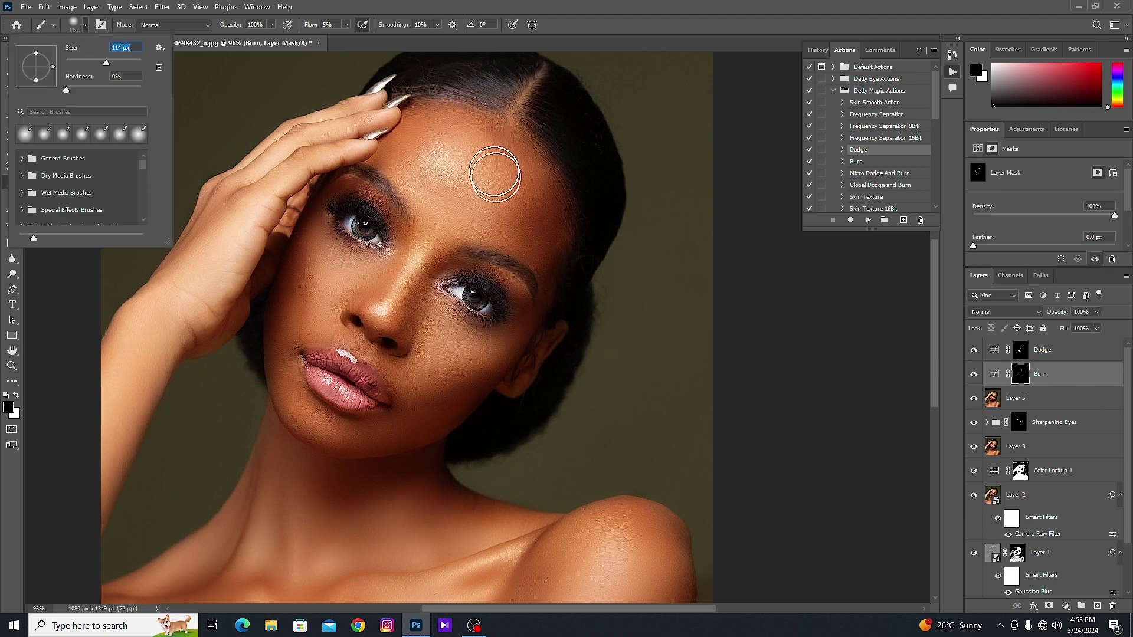
pyautogui.press('alt')
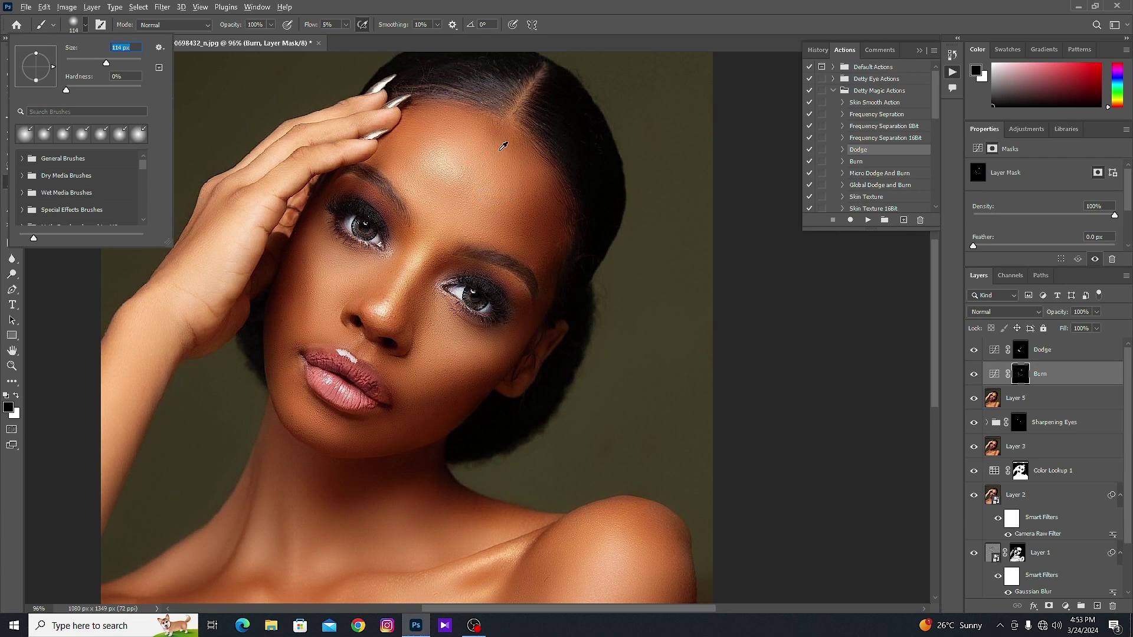
pyautogui.moveTo(934, 279)
pyautogui.mouseDown()
pyautogui.moveTo(932, 246)
pyautogui.moveTo(937, 271)
pyautogui.mouseUp()
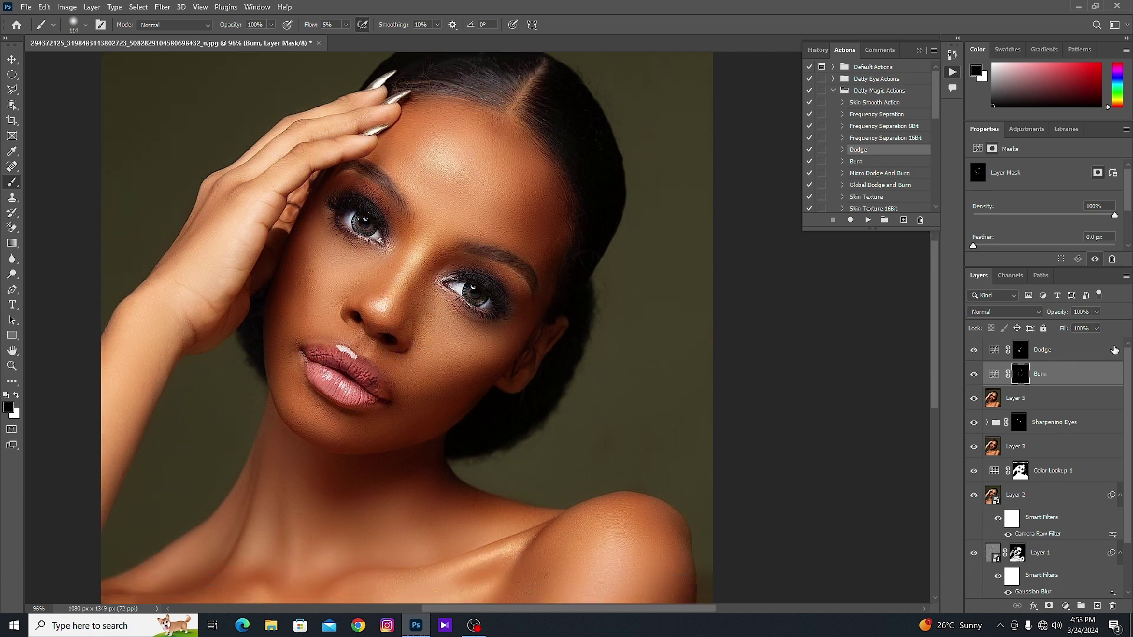
# Reduce the brush size to 26 px on the Dodge layer's mask and make the Burn layer's mask active
pyautogui.click(1023, 351)
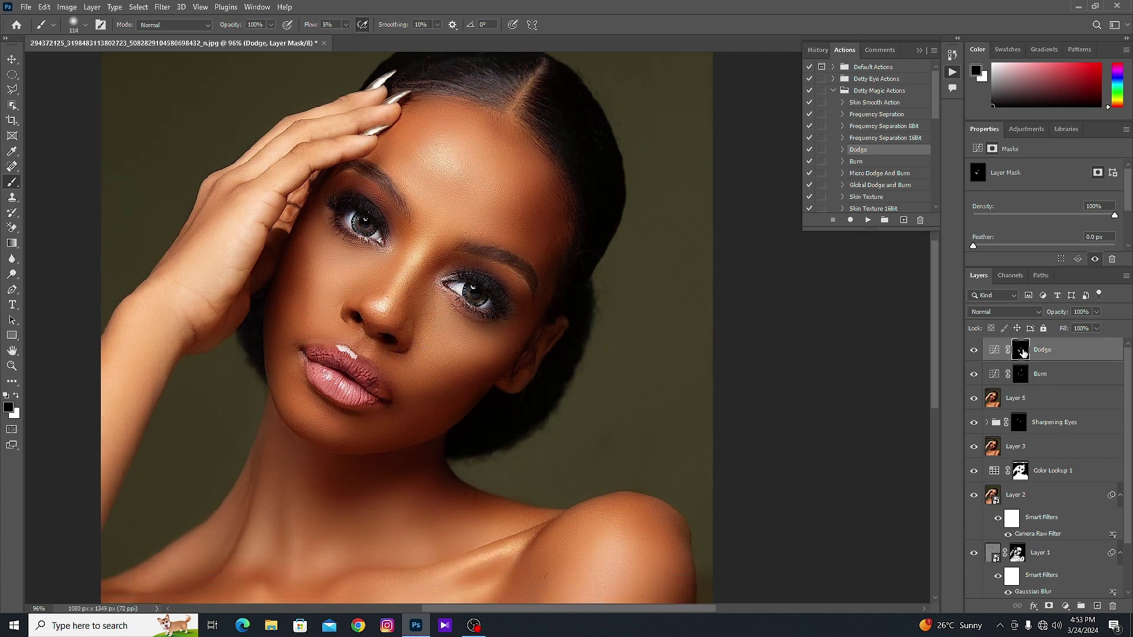
pyautogui.click(85, 25)
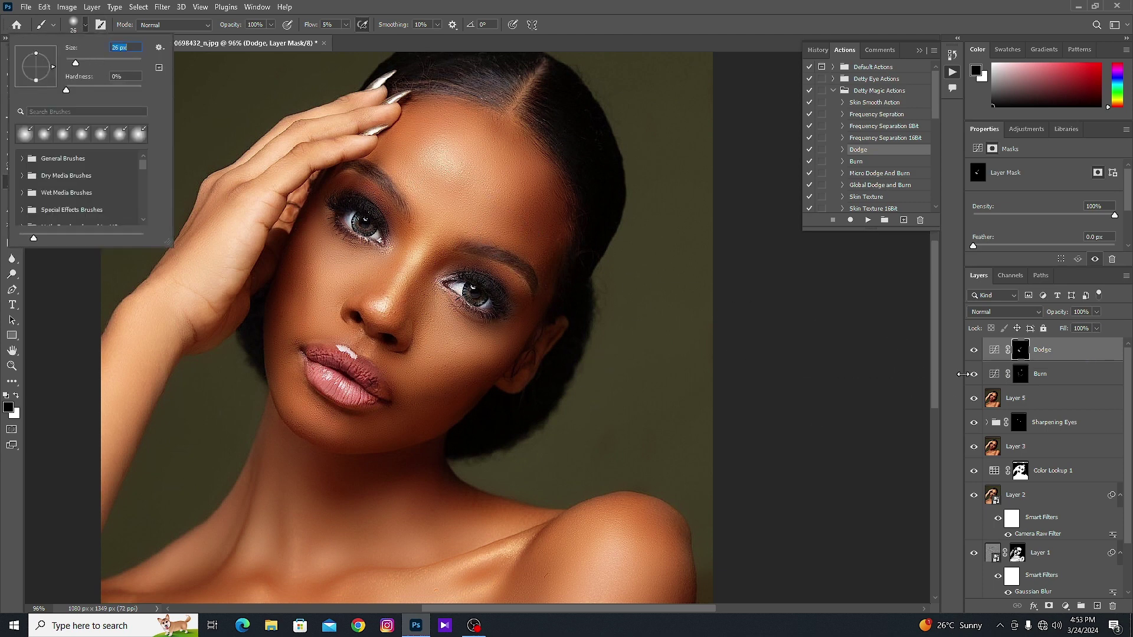
pyautogui.click(1020, 374)
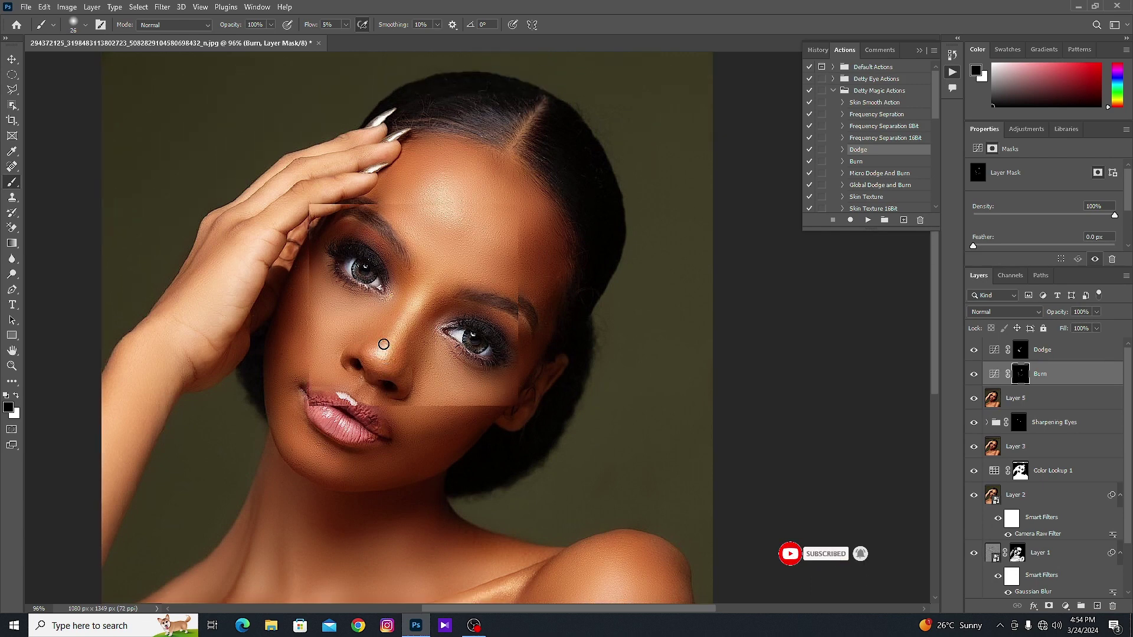
pyautogui.press('super')
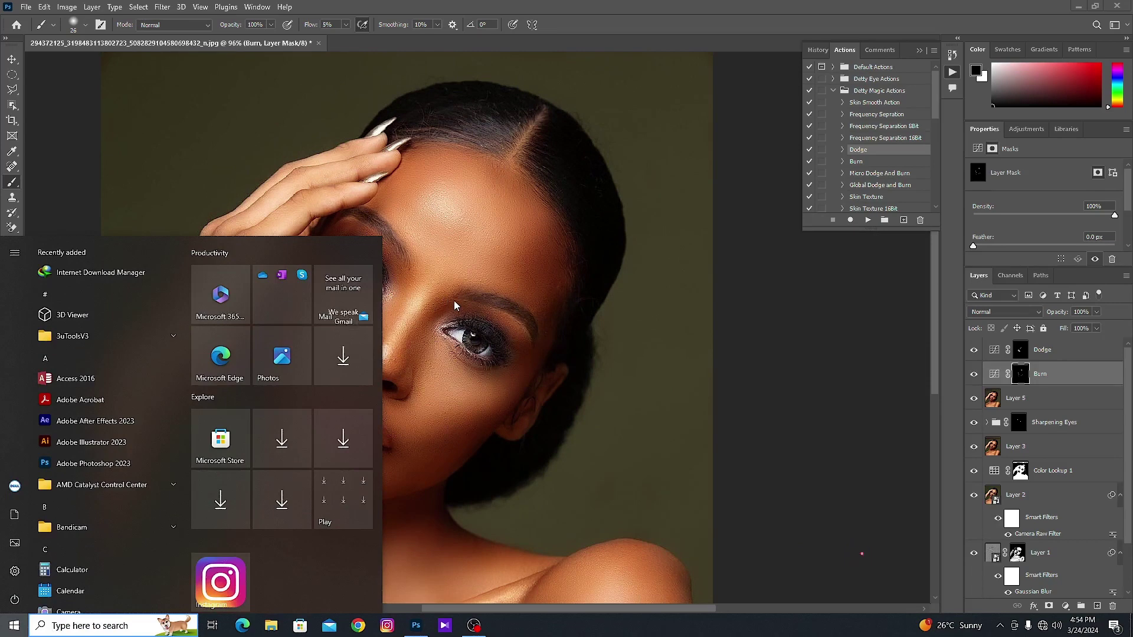
pyautogui.click(455, 301)
pyautogui.scroll(2, 455, 301)
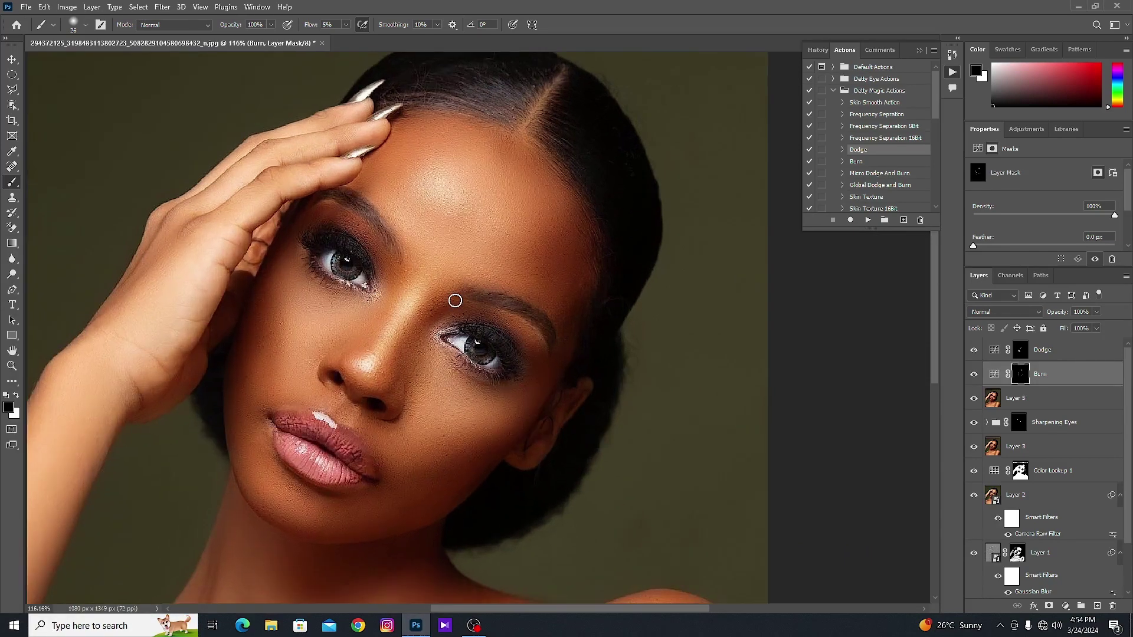
pyautogui.scroll(-1, 455, 301)
pyautogui.scroll(-1, 456, 301)
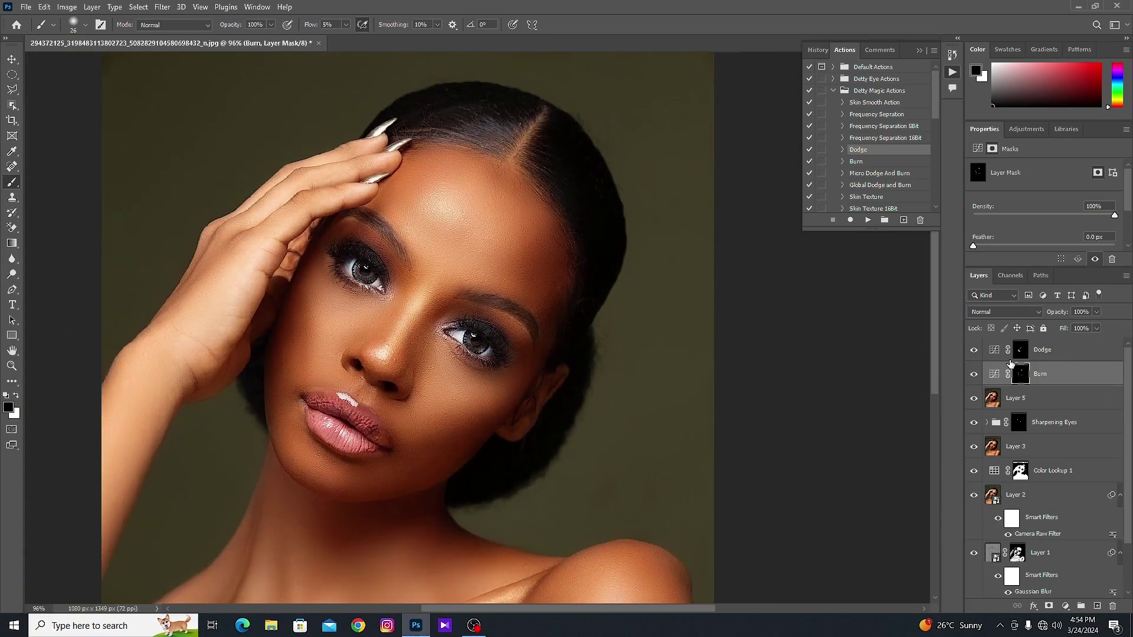
# Stamp all visible layers into a new layer above the Dodge layer
pyautogui.click(1029, 351)
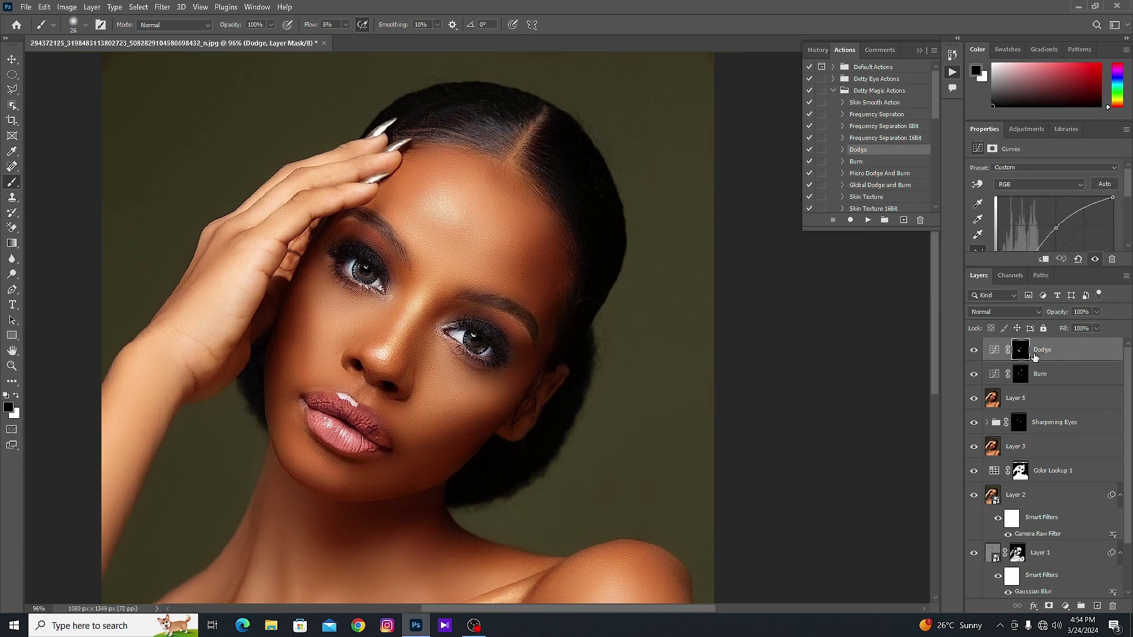
pyautogui.hotkey('ctrl', 'alt', 'shift', 'e')
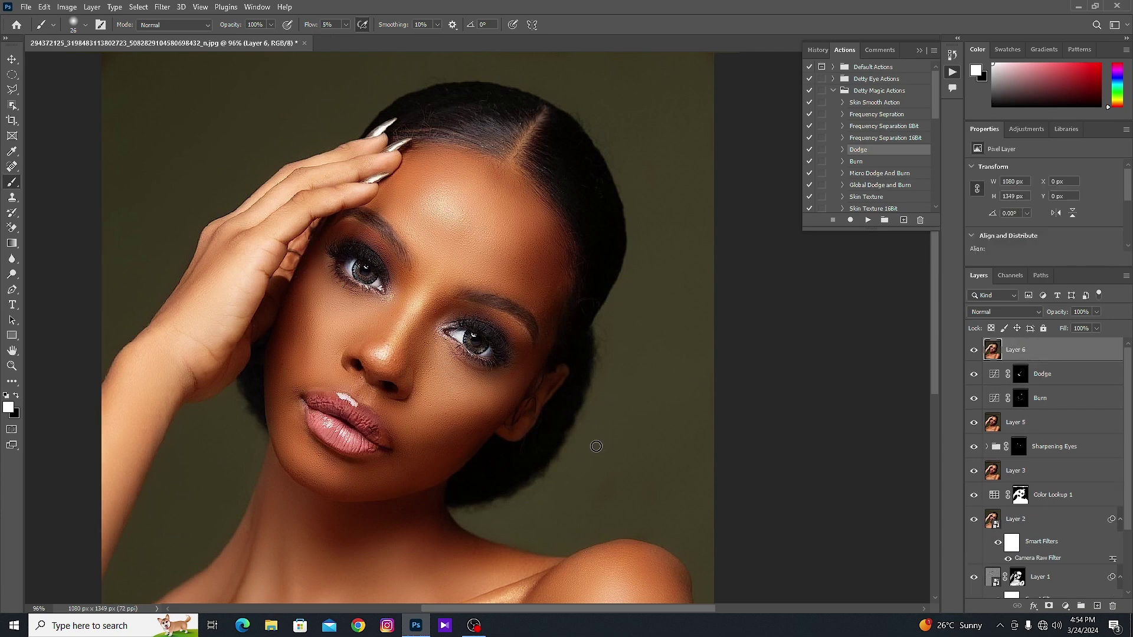
# Group all layers from Dodge down to Background copy, leaving out the stamped top layer and the Background
pyautogui.scroll(-3, 1040, 449)
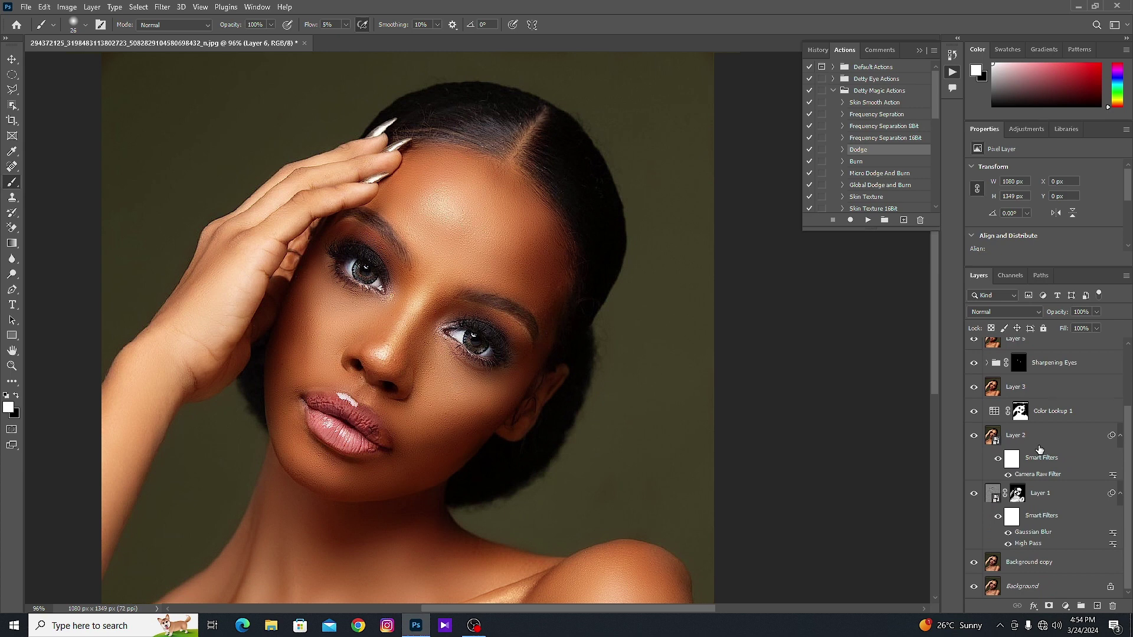
pyautogui.scroll(3, 1040, 450)
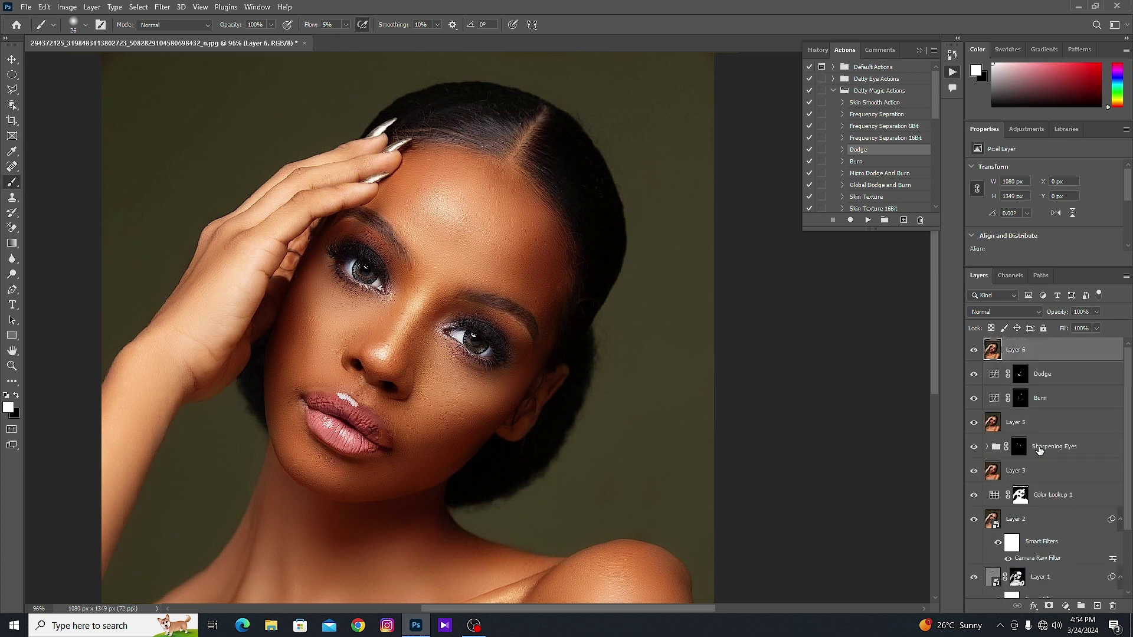
pyautogui.click(1051, 377)
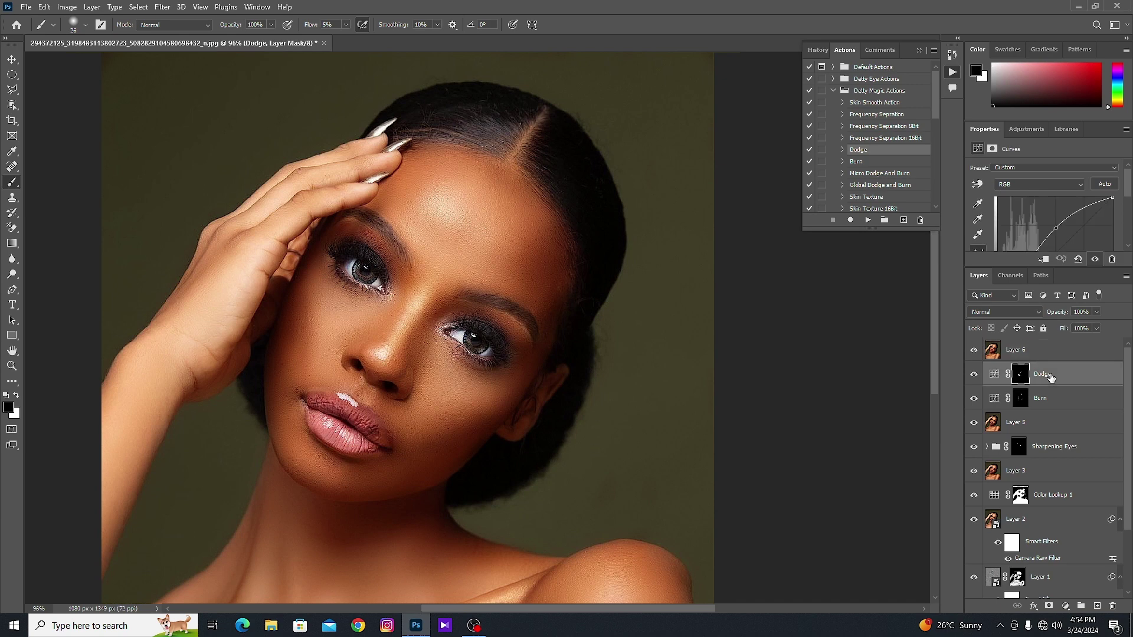
pyautogui.keyDown('ctrl'); pyautogui.click(1040, 404); pyautogui.keyUp('ctrl')
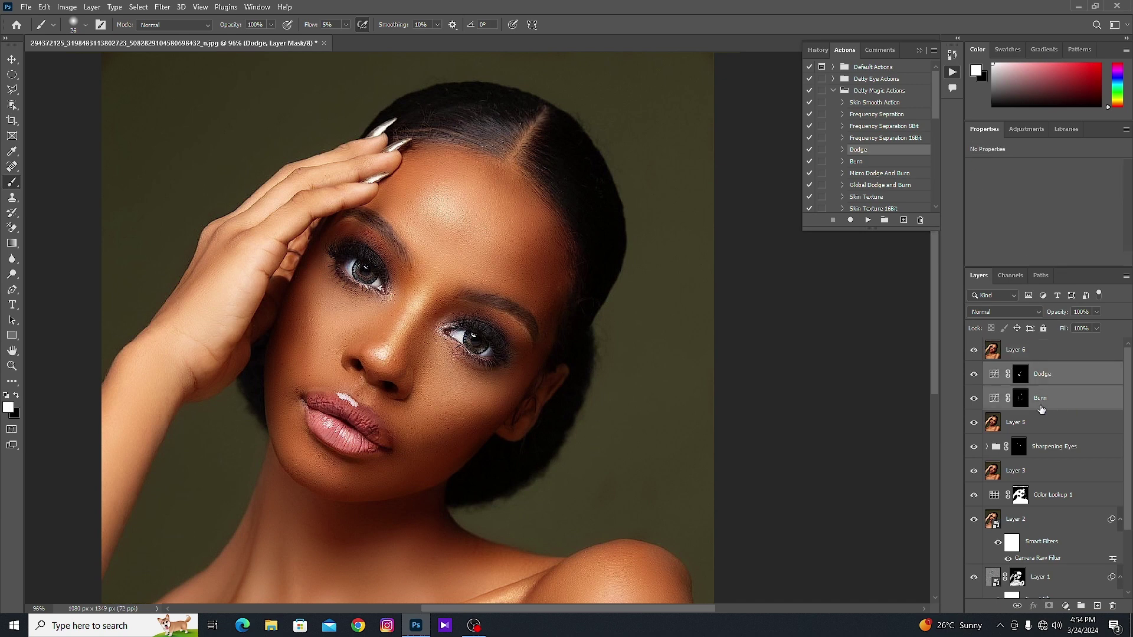
pyautogui.keyDown('ctrl'); pyautogui.click(1039, 427); pyautogui.keyUp('ctrl')
pyautogui.keyDown('ctrl'); pyautogui.click(1038, 444); pyautogui.keyUp('ctrl')
pyautogui.keyDown('ctrl'); pyautogui.click(1040, 475); pyautogui.keyUp('ctrl')
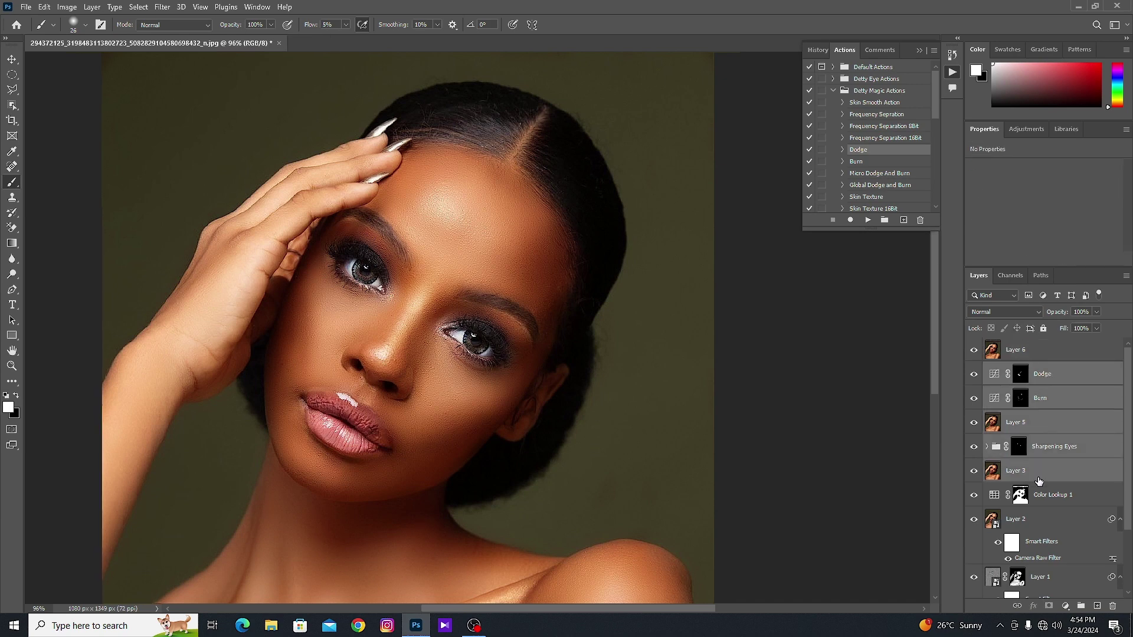
pyautogui.keyDown('ctrl'); pyautogui.click(1040, 494); pyautogui.keyUp('ctrl')
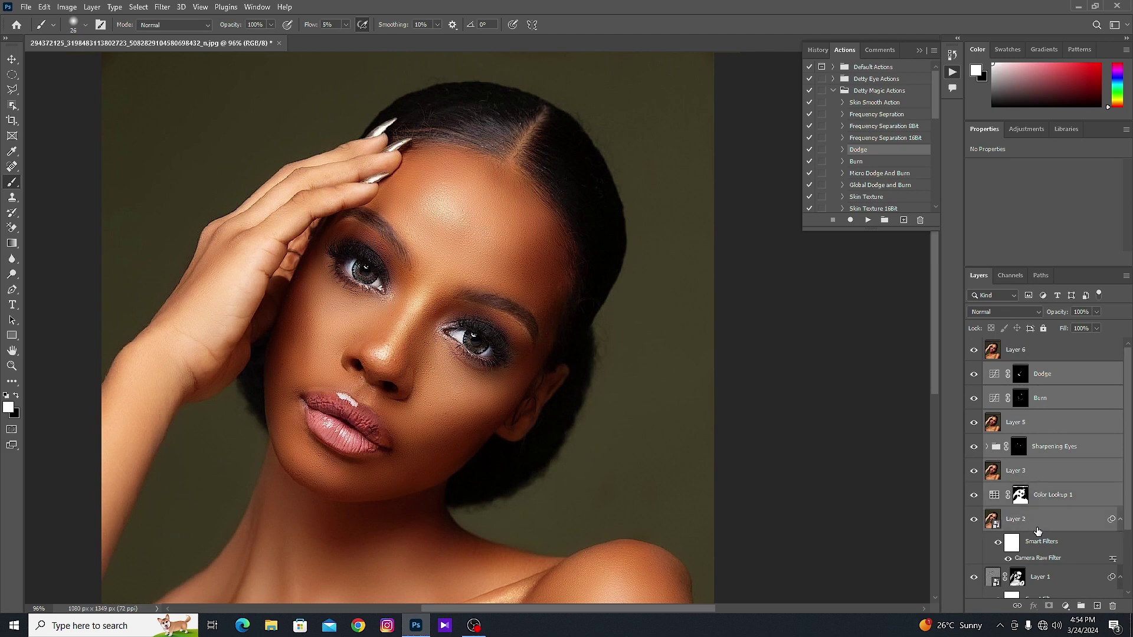
pyautogui.keyDown('ctrl'); pyautogui.click(1037, 563); pyautogui.keyUp('ctrl')
pyautogui.scroll(-3, 1048, 558)
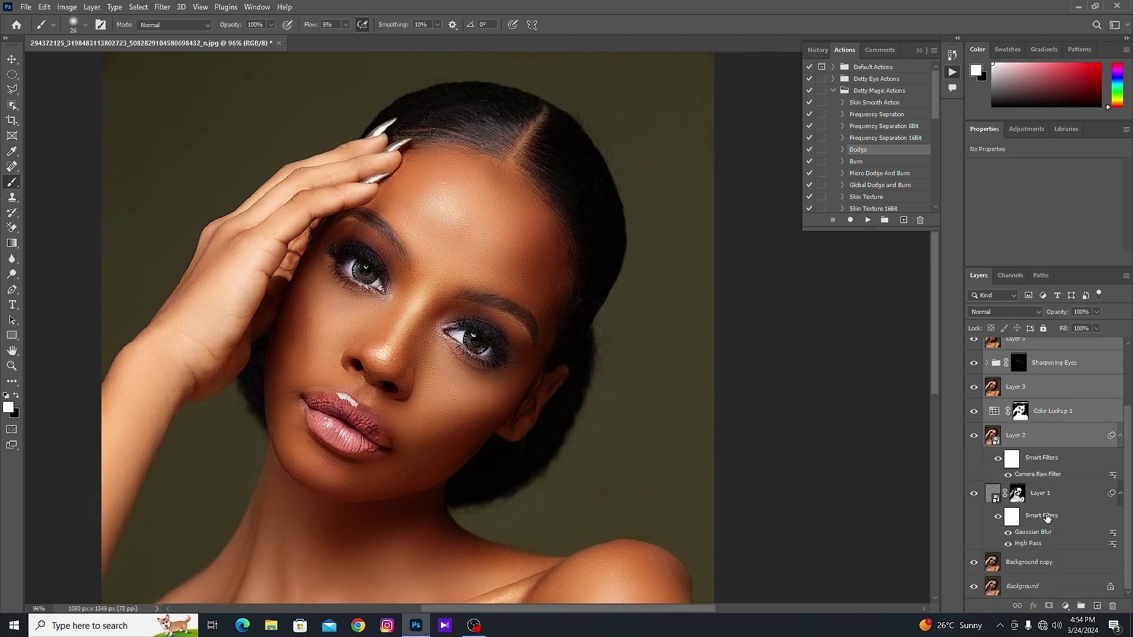
pyautogui.keyDown('ctrl'); pyautogui.click(1046, 499); pyautogui.keyUp('ctrl')
pyautogui.keyDown('ctrl'); pyautogui.click(1031, 564); pyautogui.keyUp('ctrl')
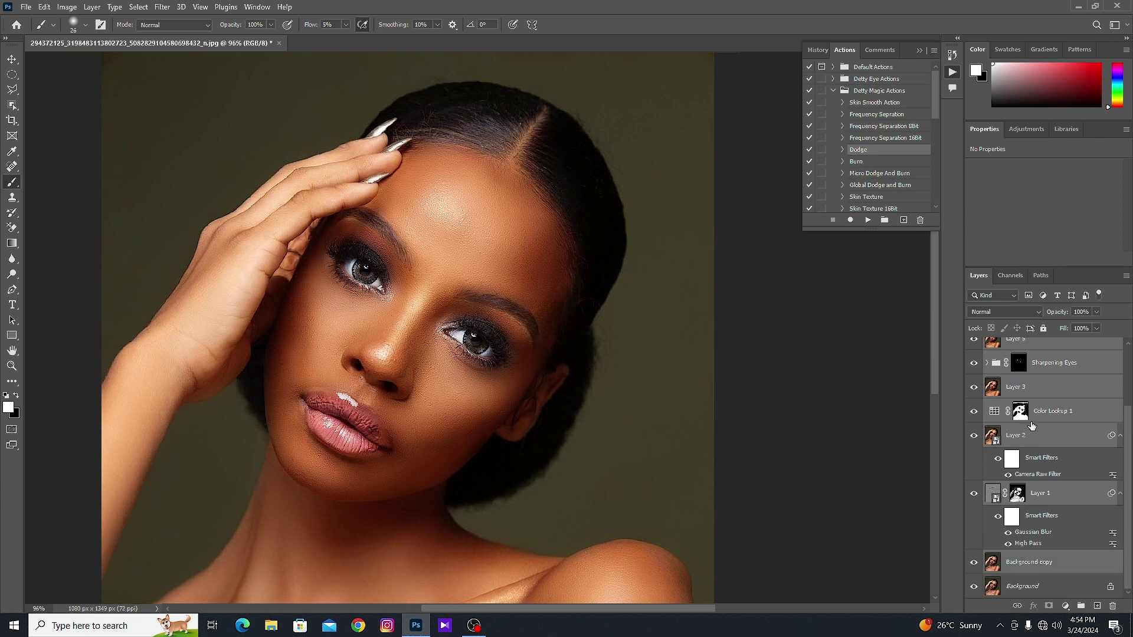
pyautogui.hotkey('ctrl', 'g')
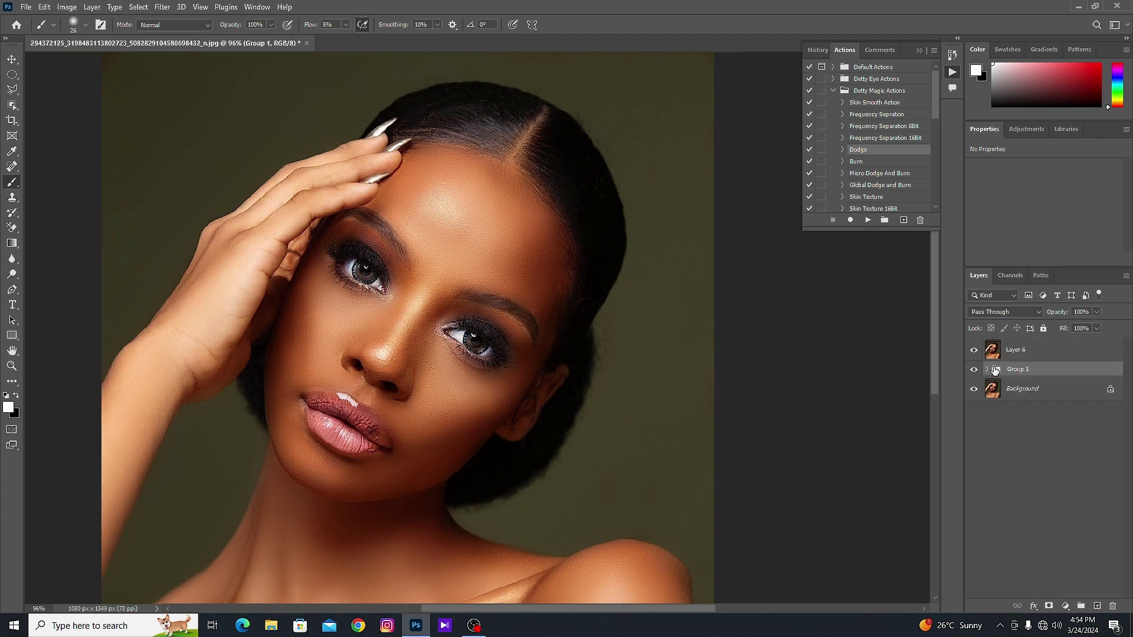
# Hide the new layer group and toggle the stamped top layer's visibility to compare the retouched portrait with the original
pyautogui.click(975, 369)
pyautogui.click(974, 351)
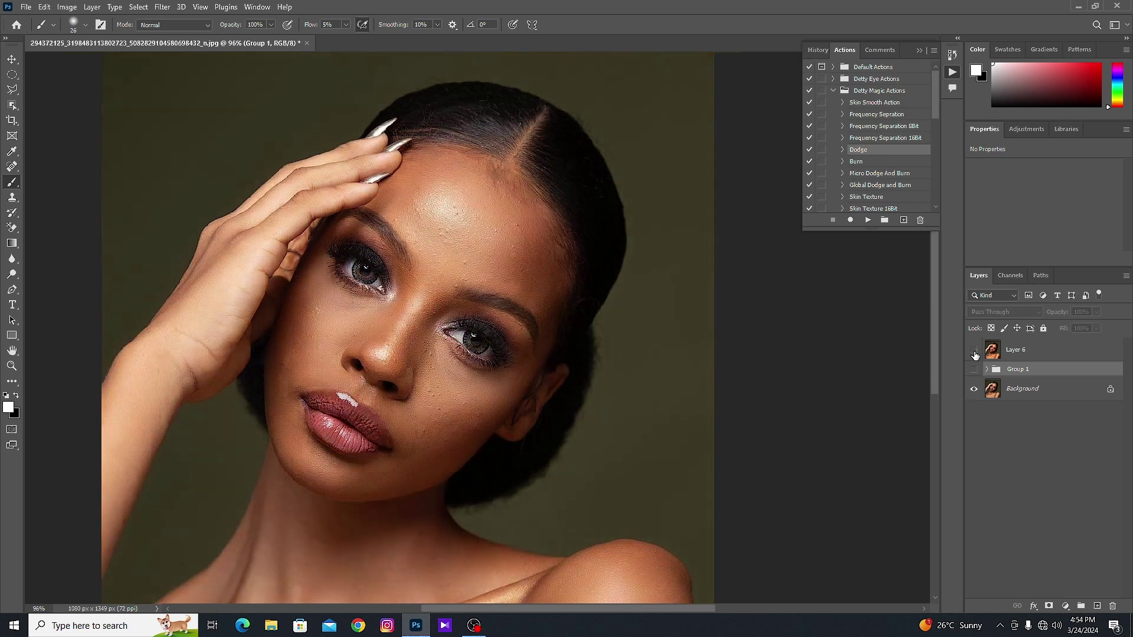
pyautogui.click(975, 352)
pyautogui.click(974, 351)
pyautogui.click(974, 352)
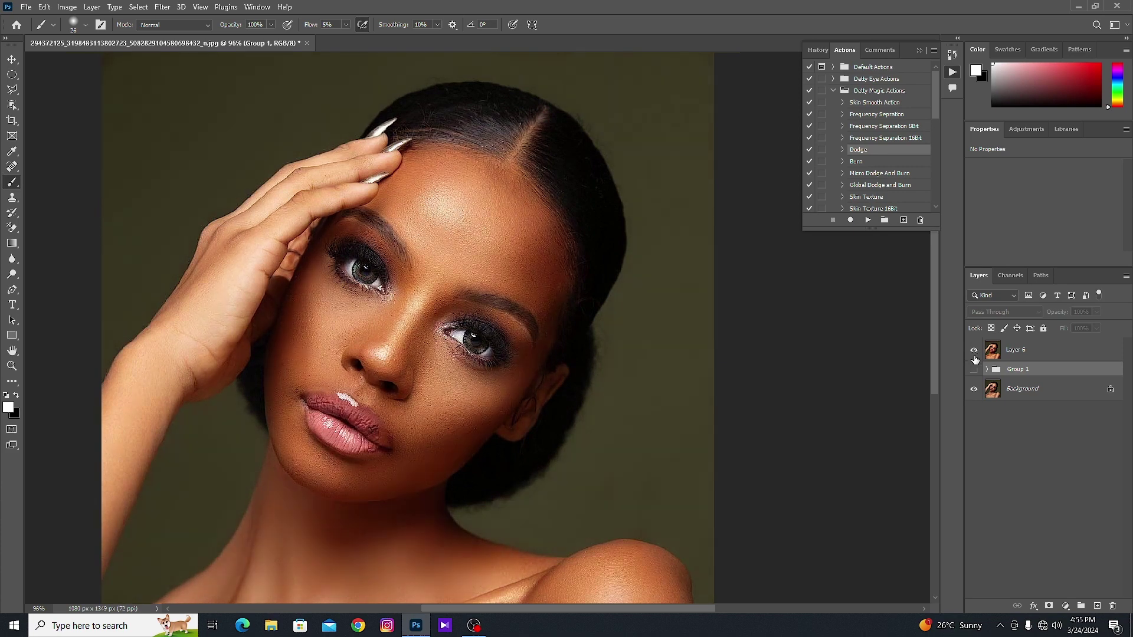